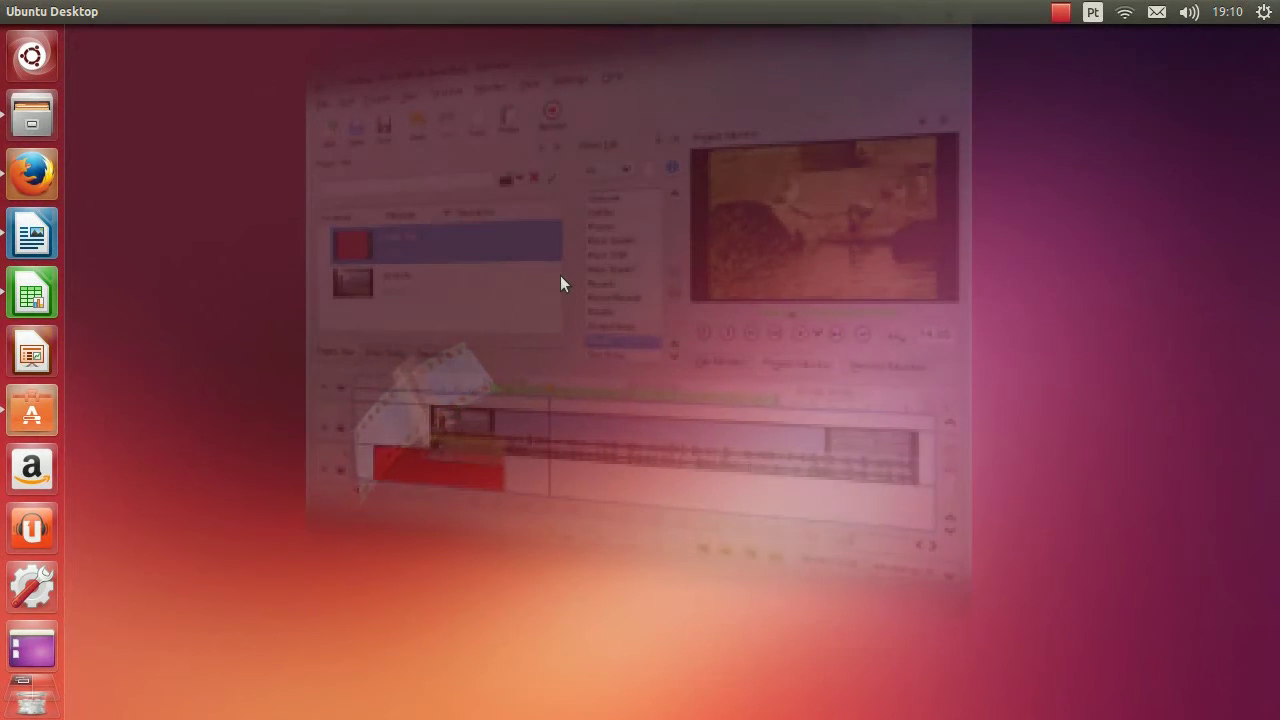
Open the wallpaper settings from the desktop menu and try the Oak leaves and Nylon Rainbow wallpapers
{"action": "right_click", "coordinate": [560, 284]}
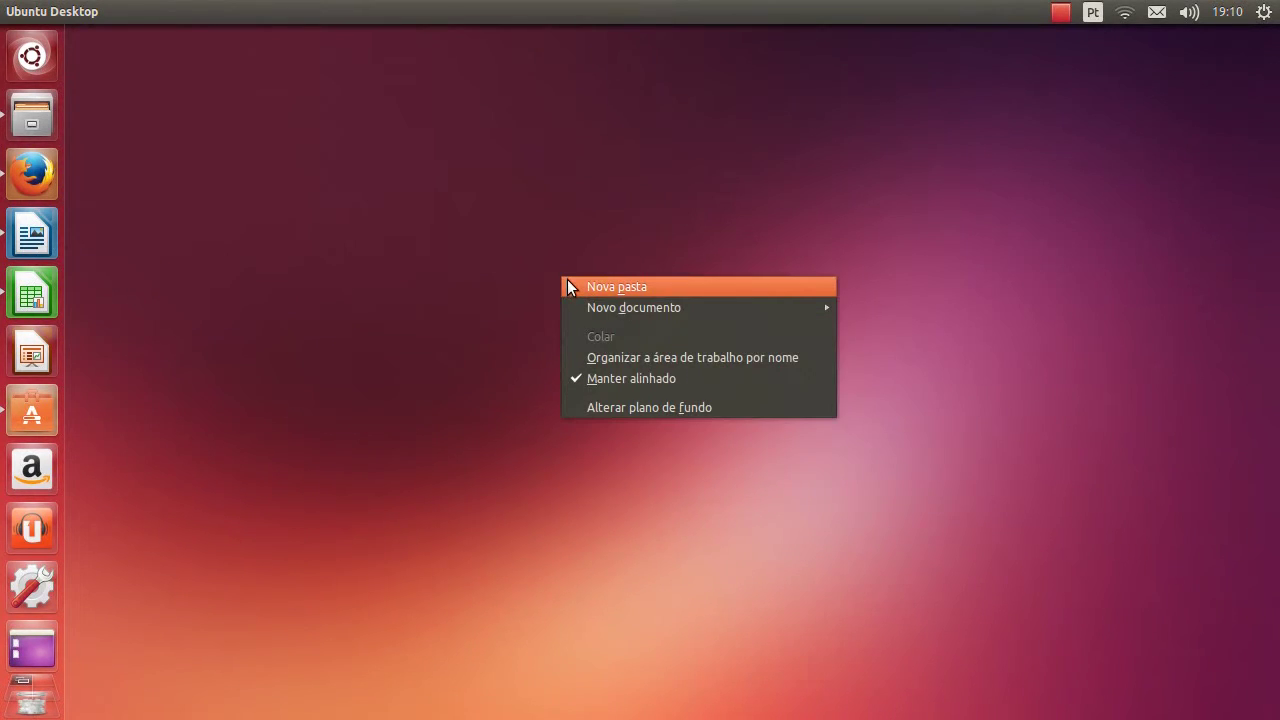
{"action": "left_click", "coordinate": [627, 410]}
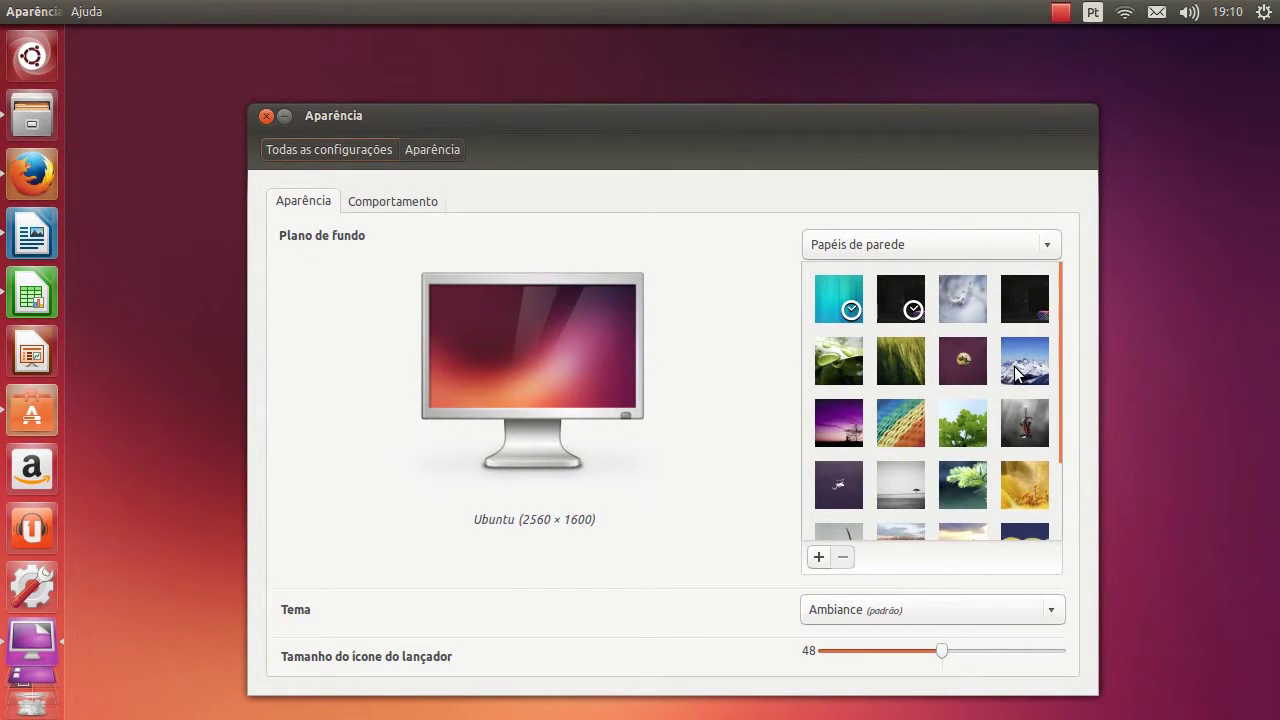
{"action": "left_click", "coordinate": [944, 363]}
{"action": "left_click", "coordinate": [964, 438]}
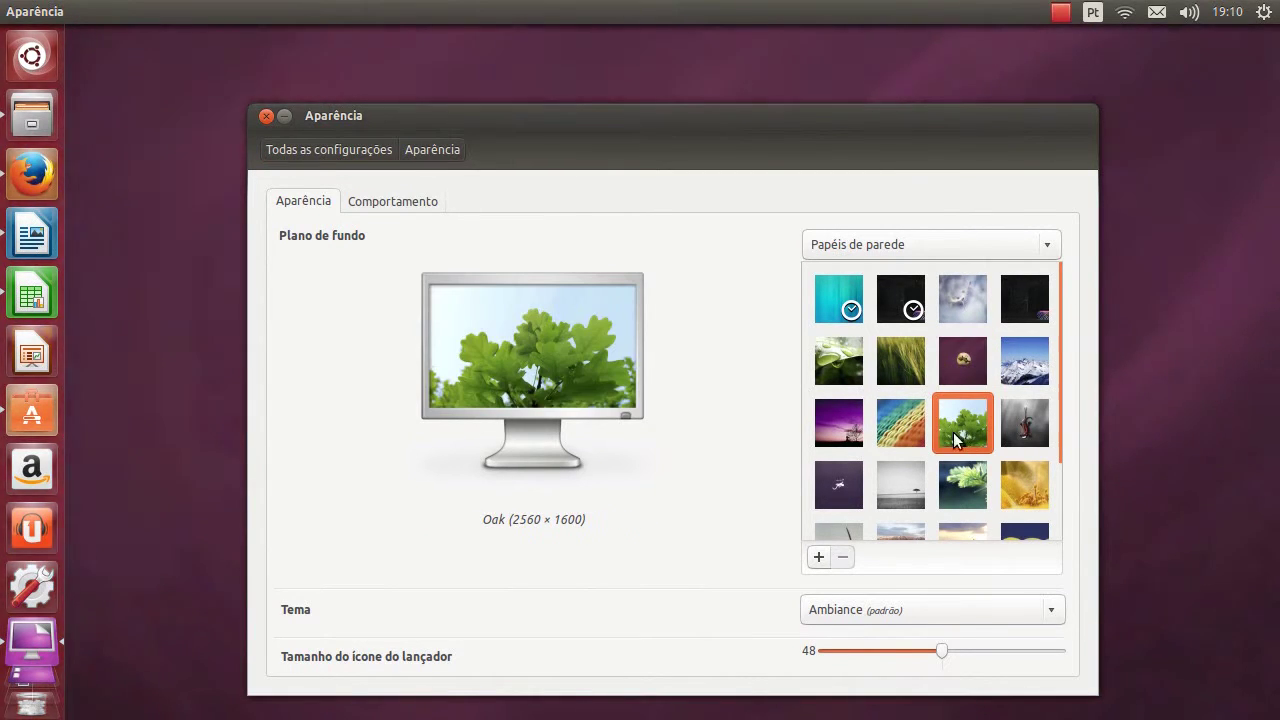
{"action": "left_click", "coordinate": [914, 426]}
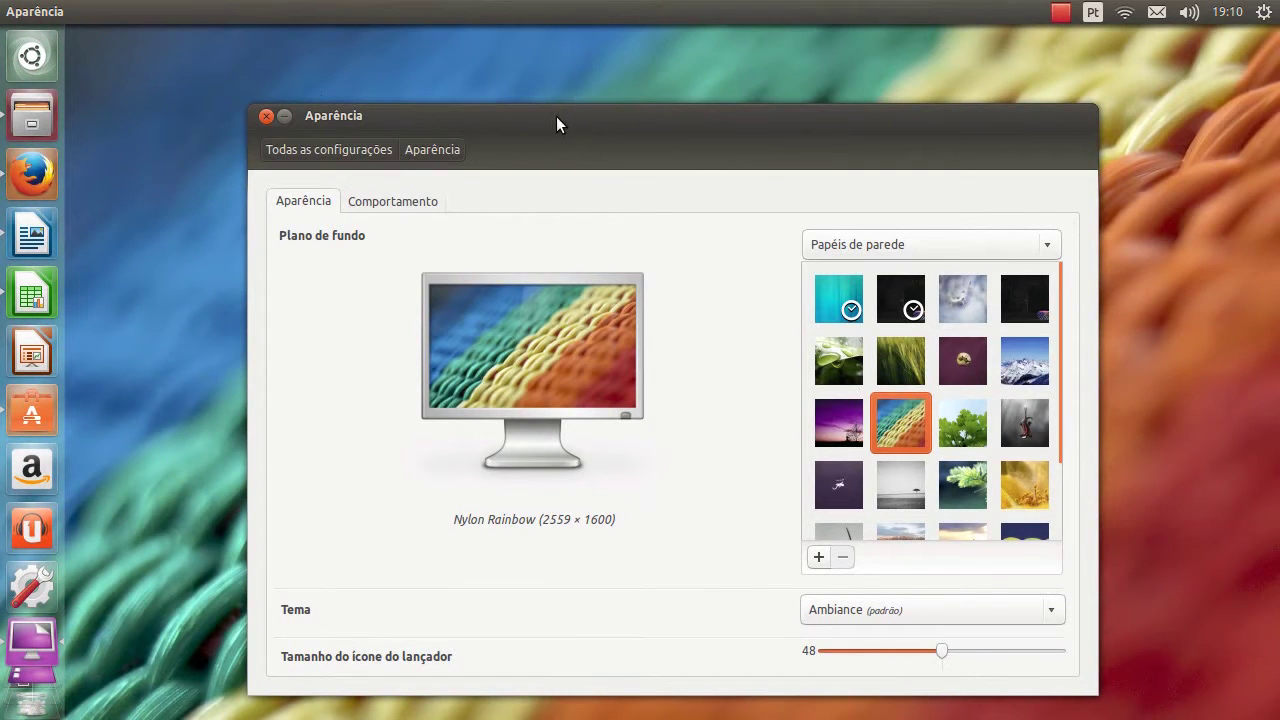
Add the Guarapa 1440x900 image from Imagens > Wallpapers as the desktop background
{"action": "left_click_drag", "start_coordinate": [537, 114], "coordinate": [1143, 606]}
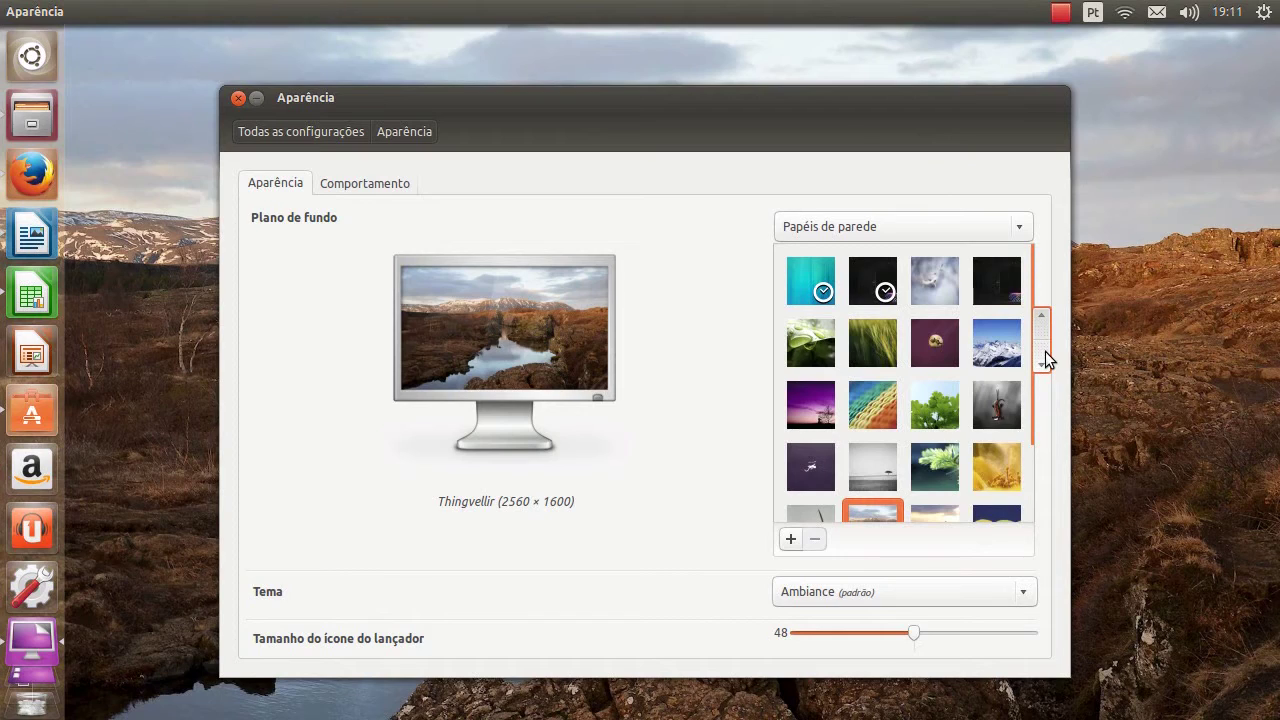
{"action": "left_click", "coordinate": [790, 540]}
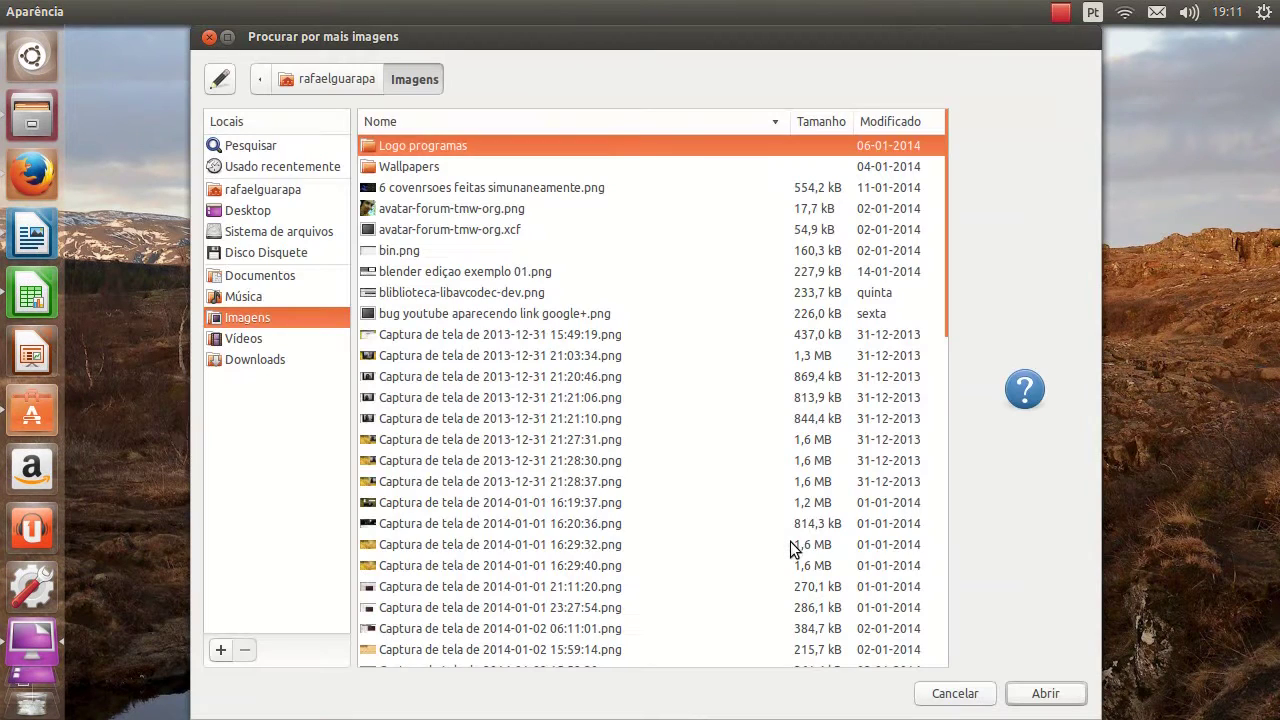
{"action": "double_click", "coordinate": [420, 160]}
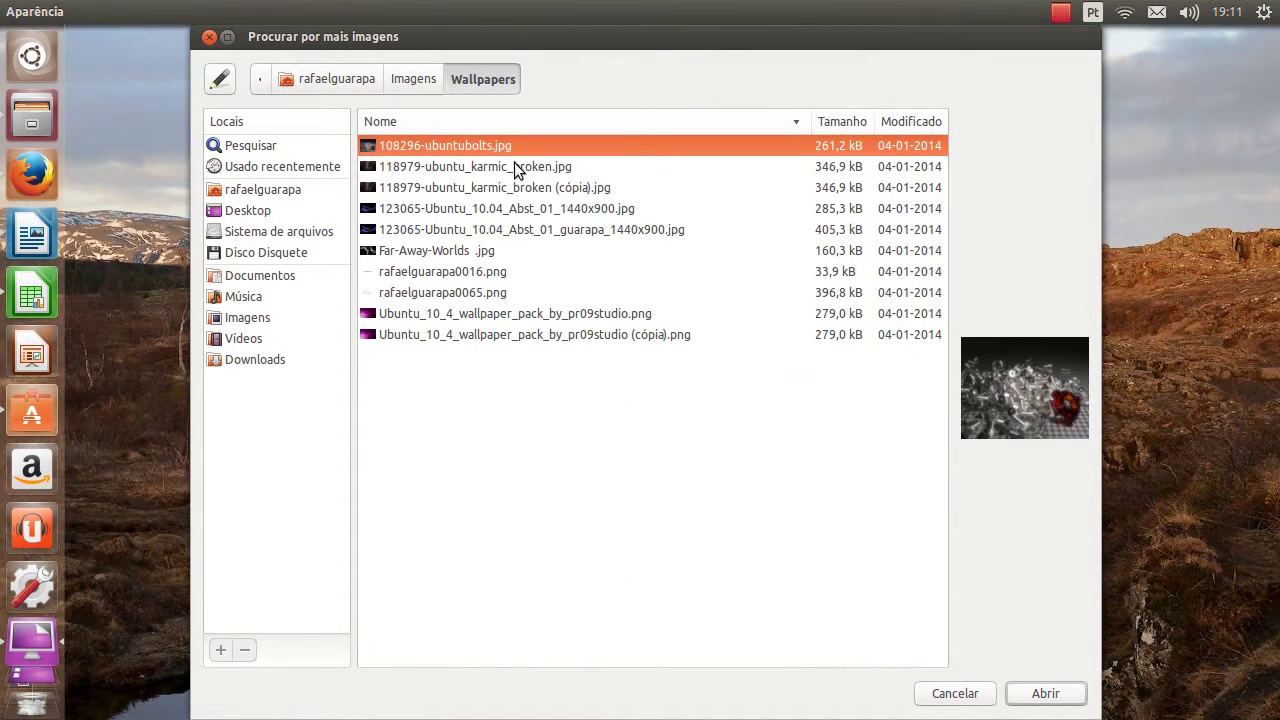
{"action": "left_click", "coordinate": [553, 233]}
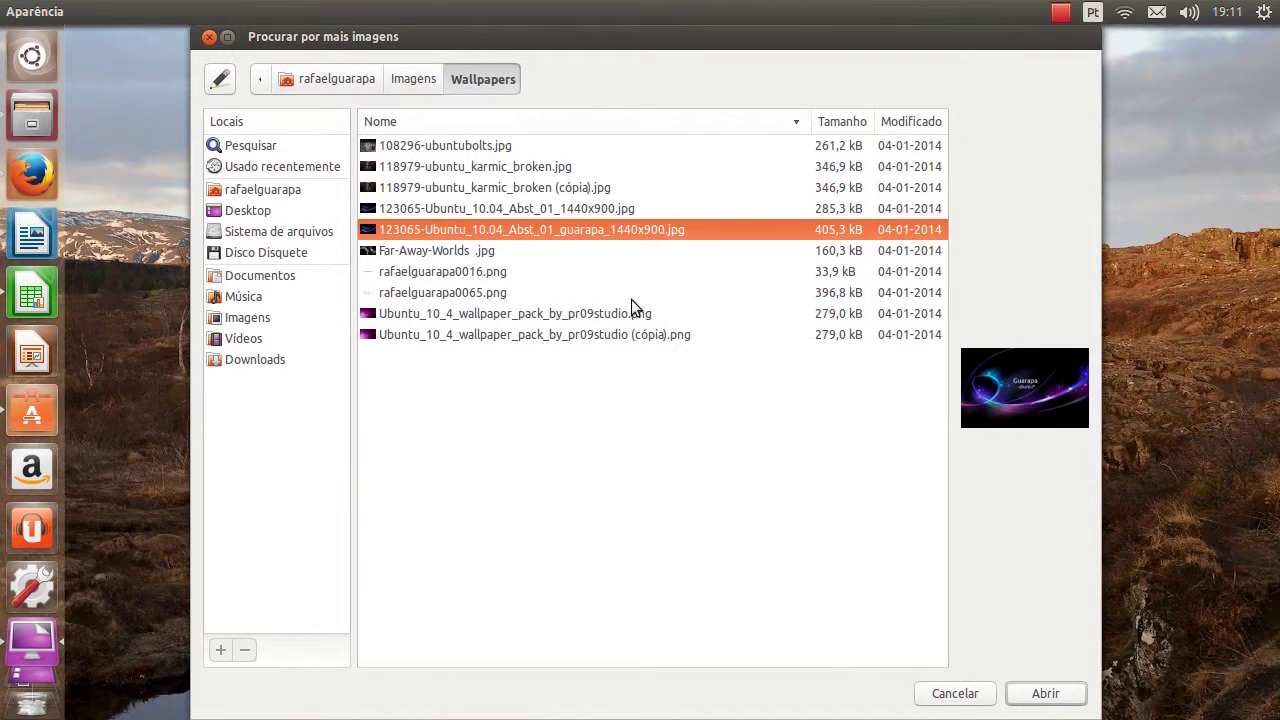
{"action": "left_click", "coordinate": [1045, 693]}
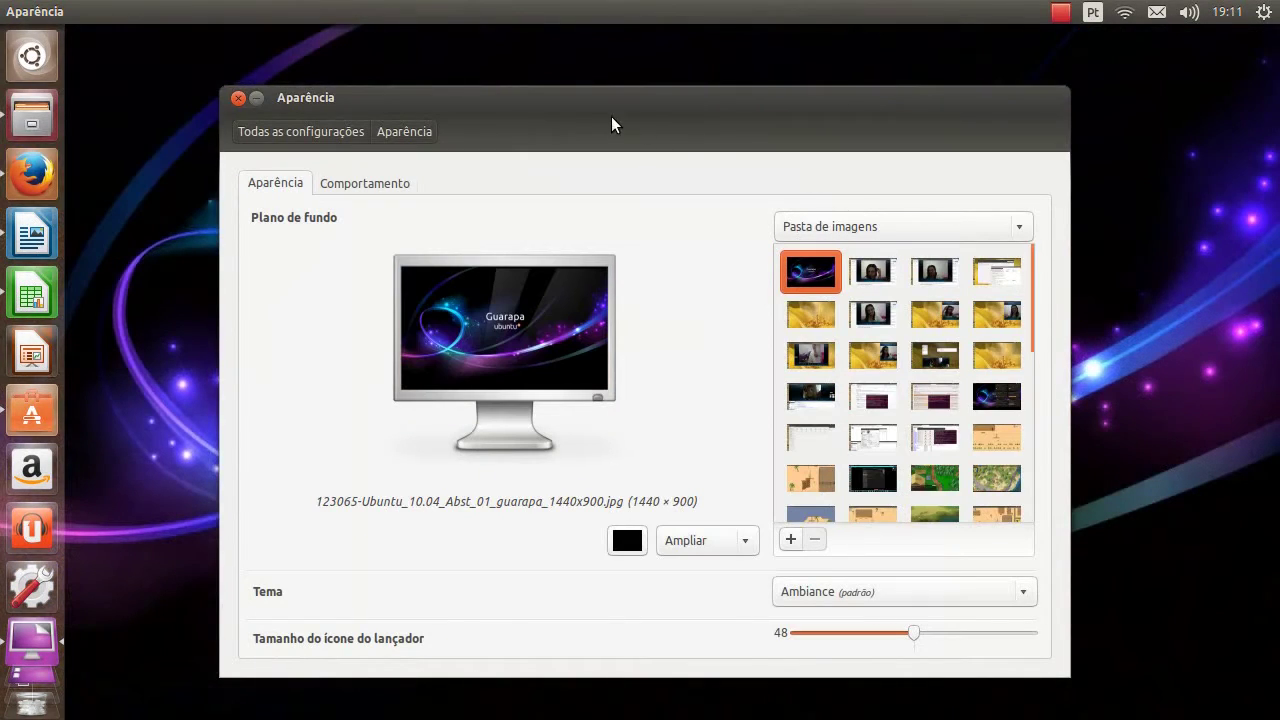
Move the Aparência window aside, then show the desktop with the Guarapa wallpaper
{"action": "left_click_drag", "start_coordinate": [612, 118], "coordinate": [759, 694]}
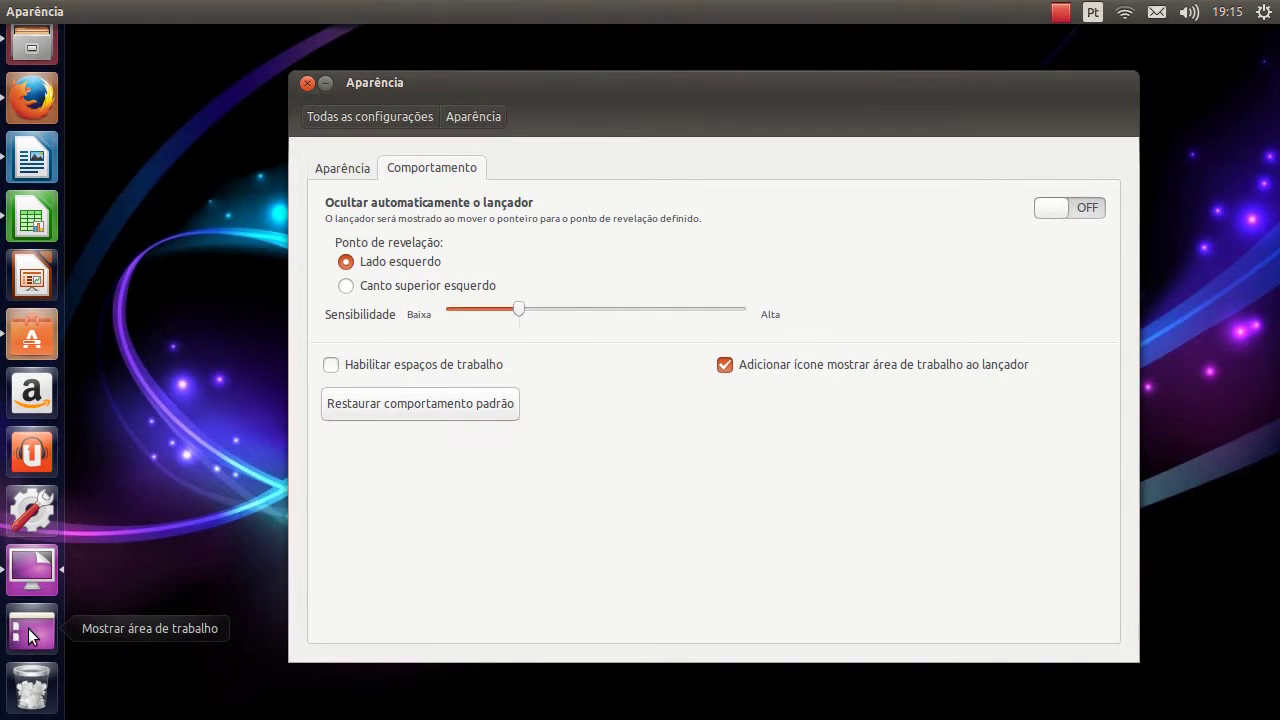
{"action": "left_click", "coordinate": [33, 637]}
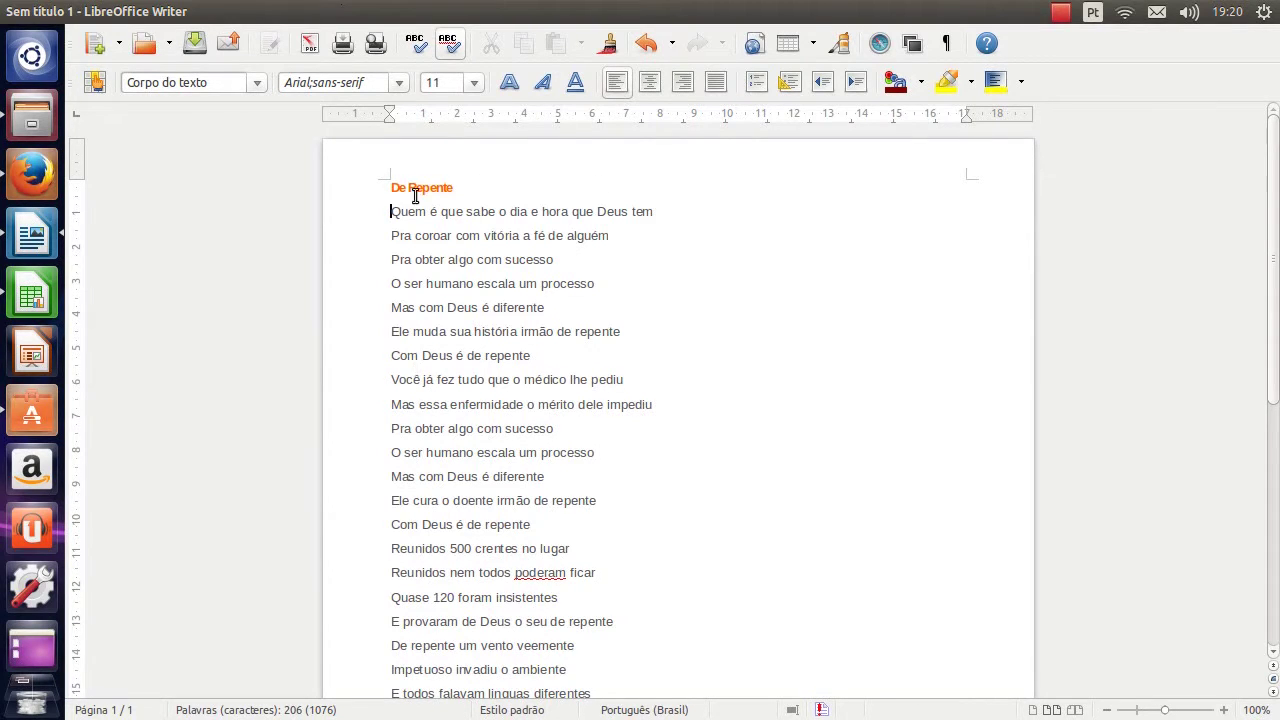
Centre the 'De Repente' title and set its font size to 28
{"action": "left_click_drag", "start_coordinate": [469, 189], "coordinate": [195, 204]}
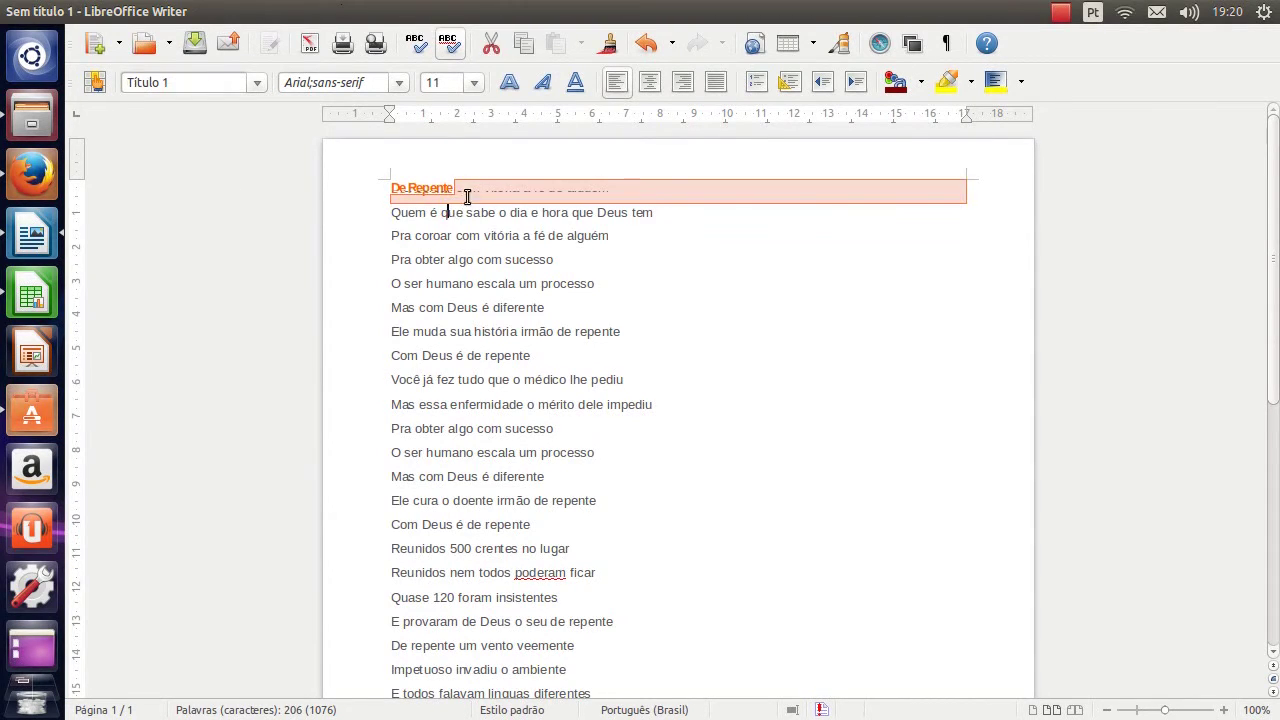
{"action": "left_click", "coordinate": [434, 189]}
{"action": "left_click_drag", "start_coordinate": [363, 188], "coordinate": [689, 130]}
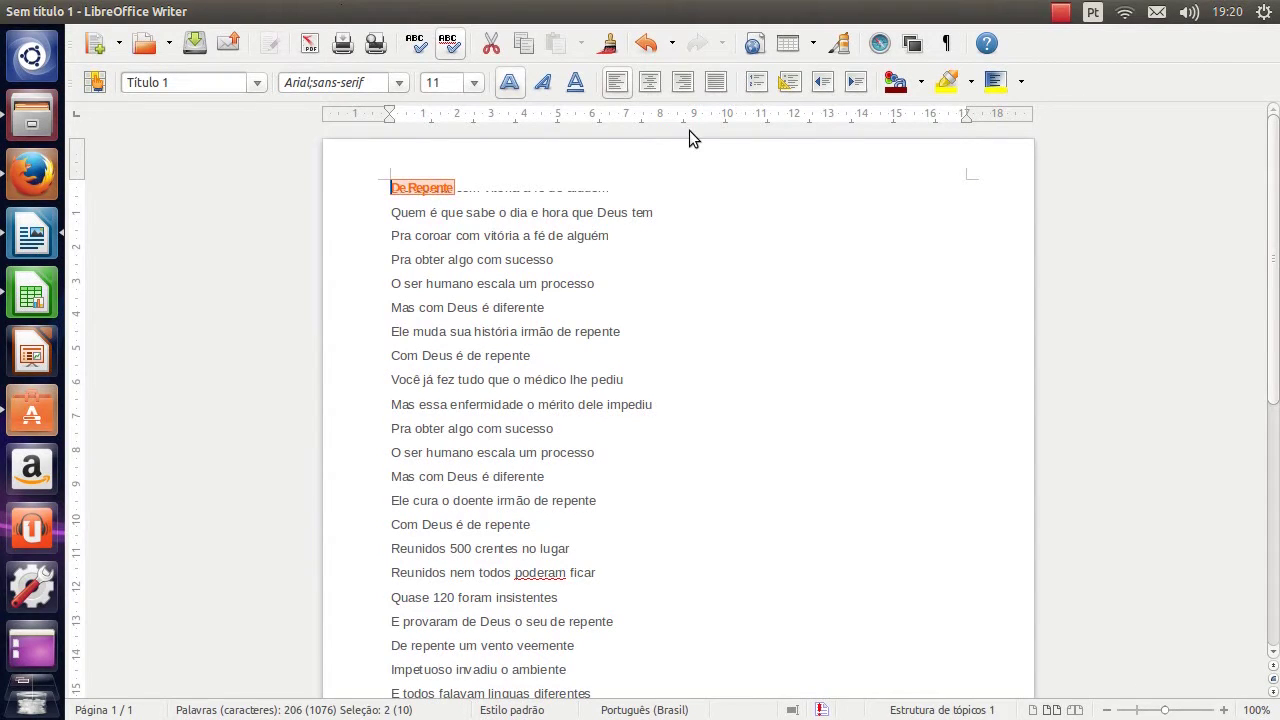
{"action": "left_click", "coordinate": [645, 92]}
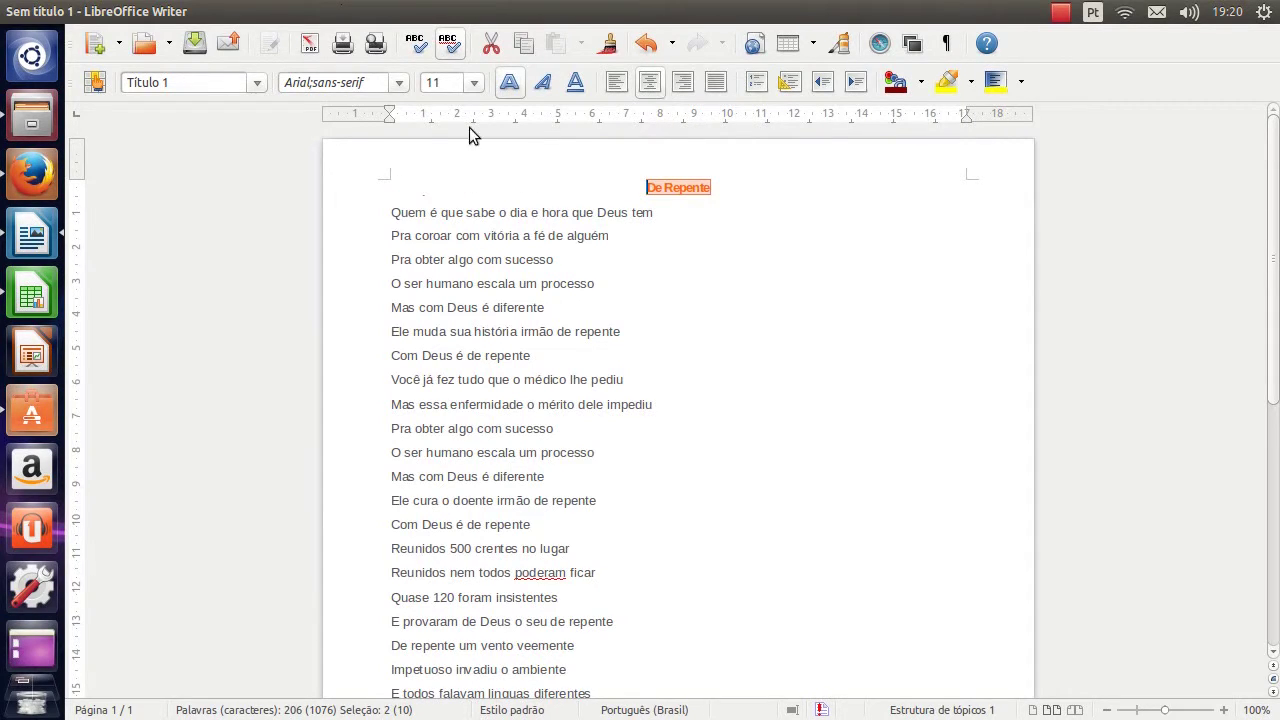
{"action": "left_click", "coordinate": [471, 89]}
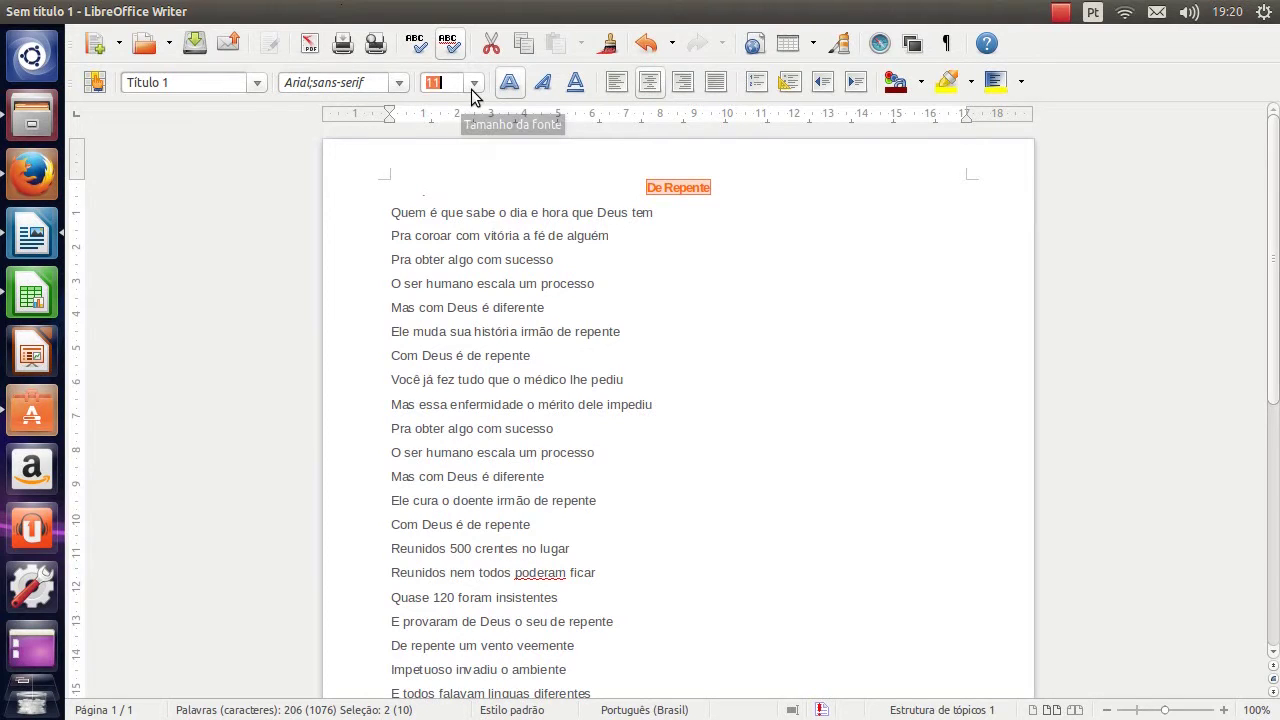
{"action": "left_click", "coordinate": [471, 89]}
{"action": "scroll", "coordinate": [444, 218], "scroll_direction": "down", "scroll_amount": 3}
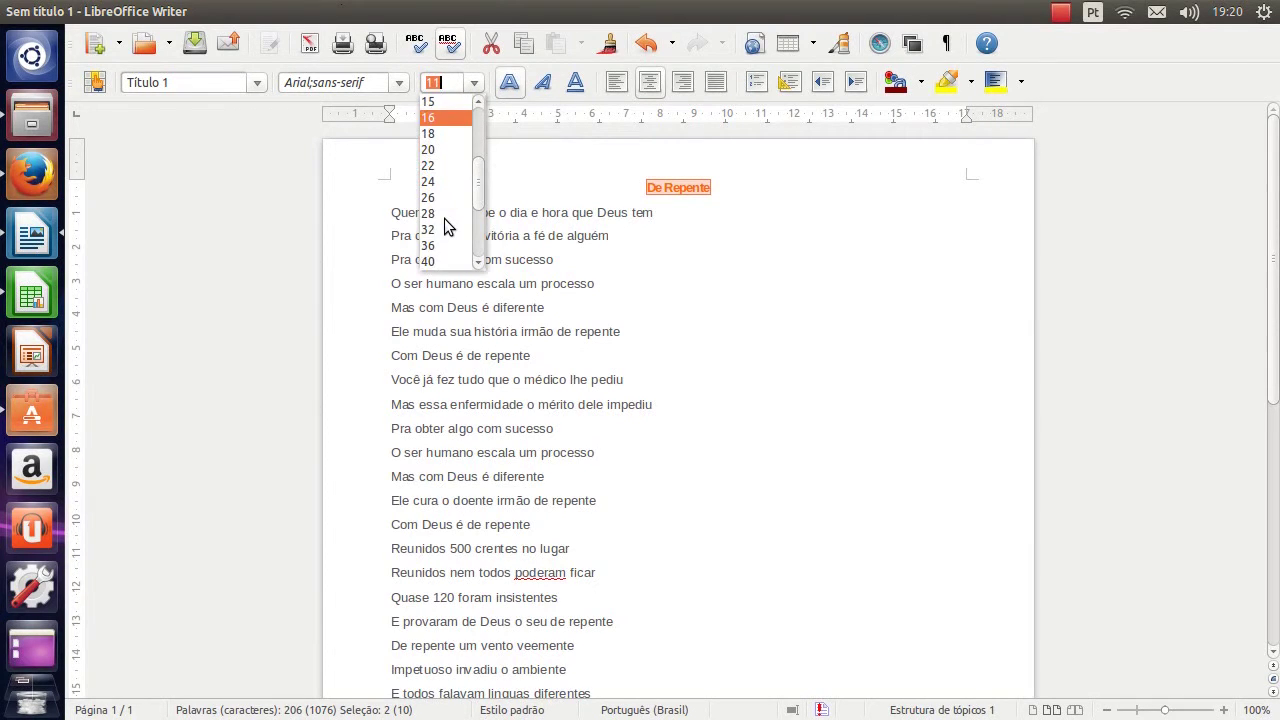
{"action": "left_click", "coordinate": [446, 218]}
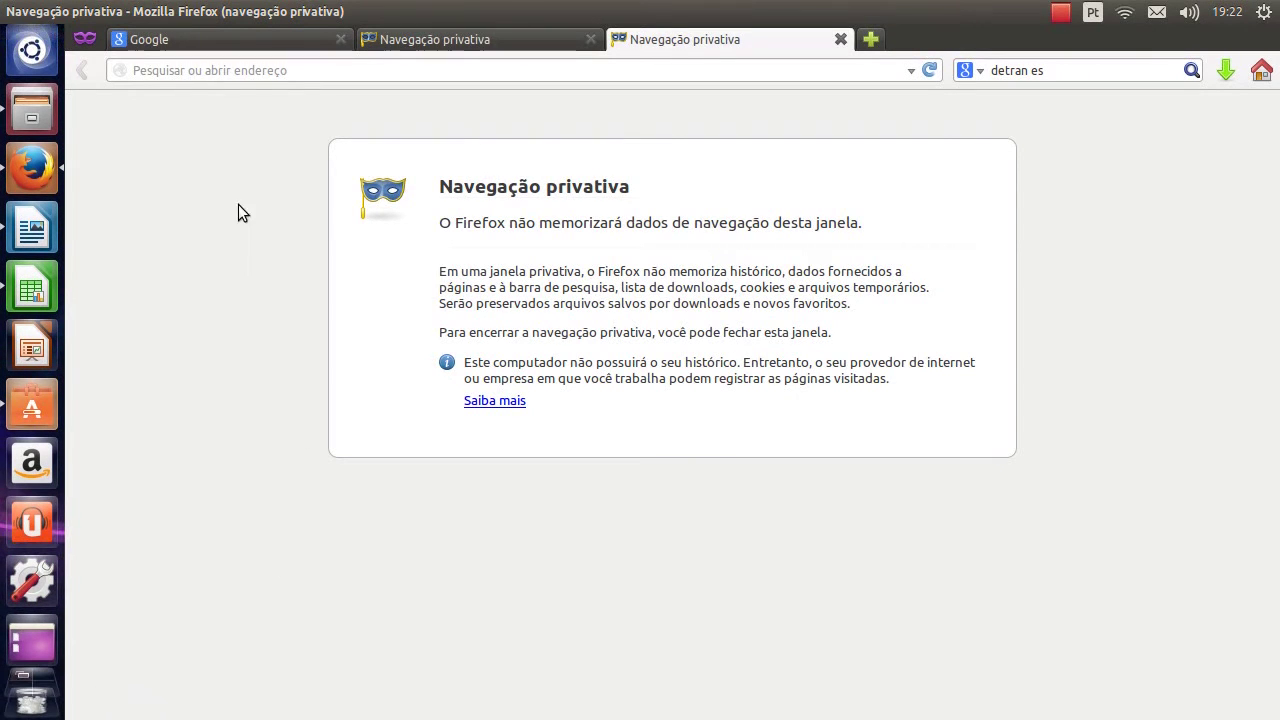
Search the Dash for 'vlc', then 'configura', to list settings tools like Configurações do sistema
{"action": "left_click", "coordinate": [50, 60]}
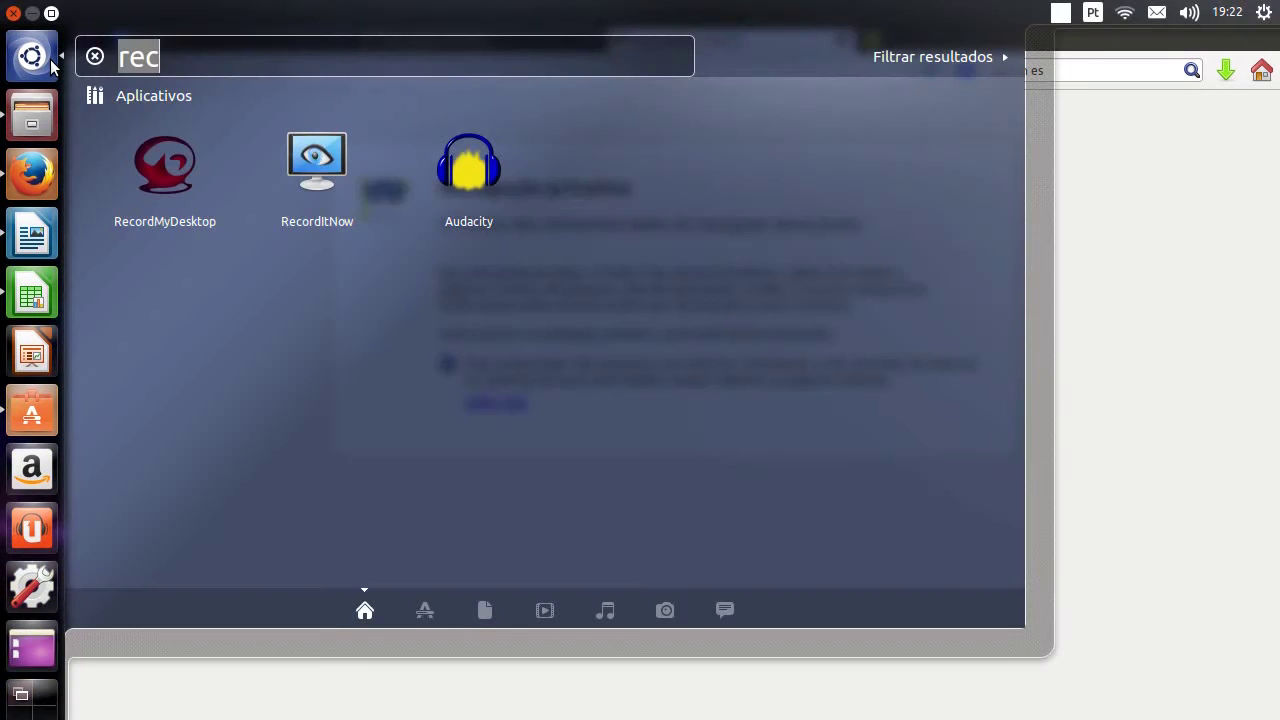
{"action": "key", "text": "BackSpace"}
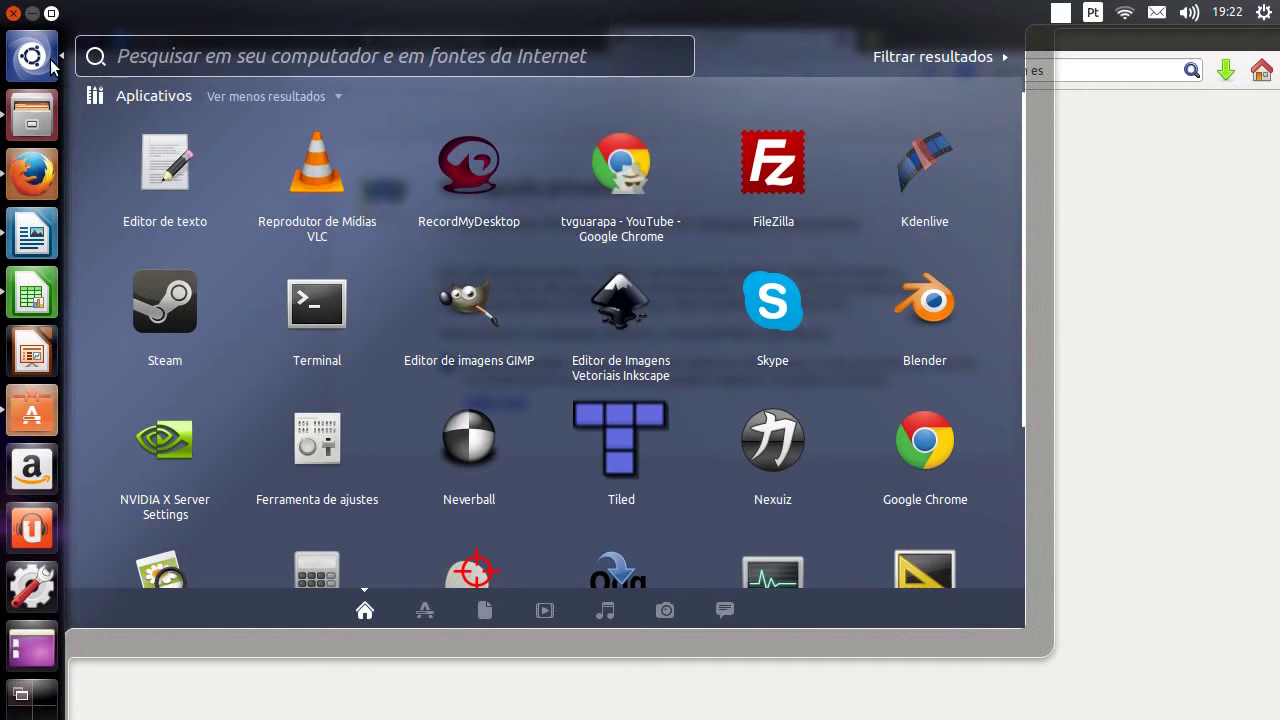
{"action": "type", "text": "vlc"}
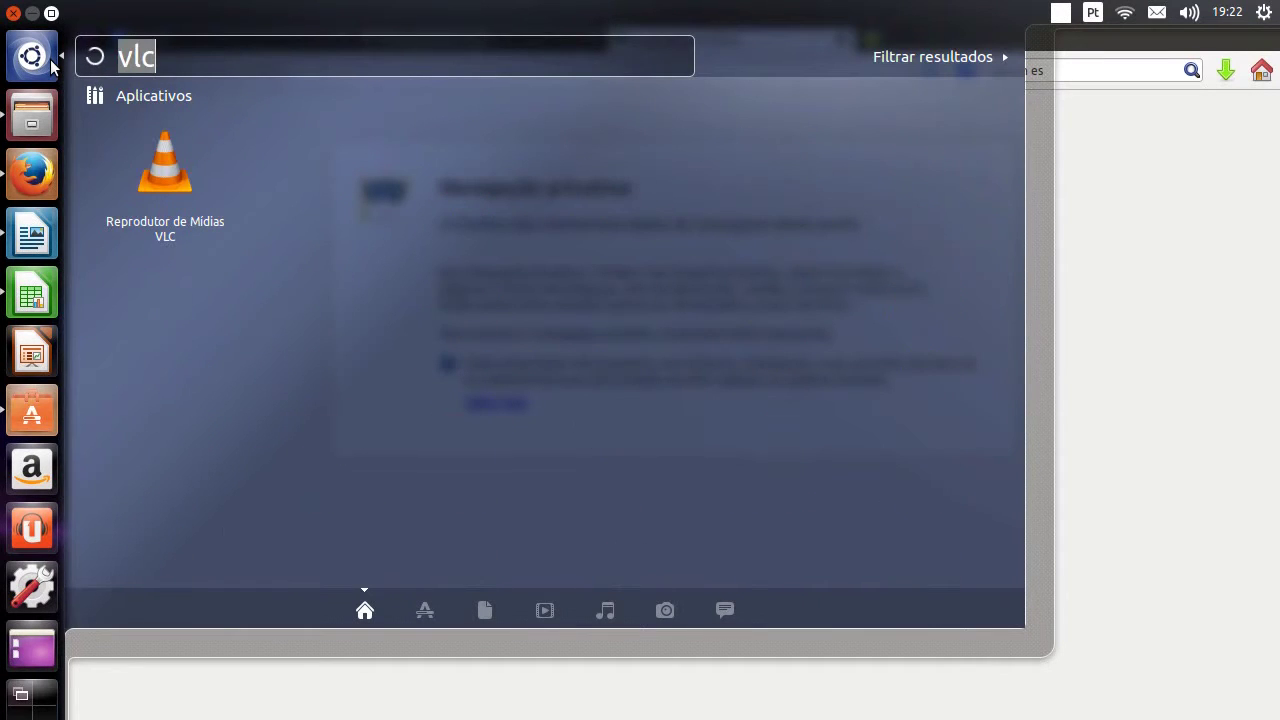
{"action": "type", "text": "conf"}
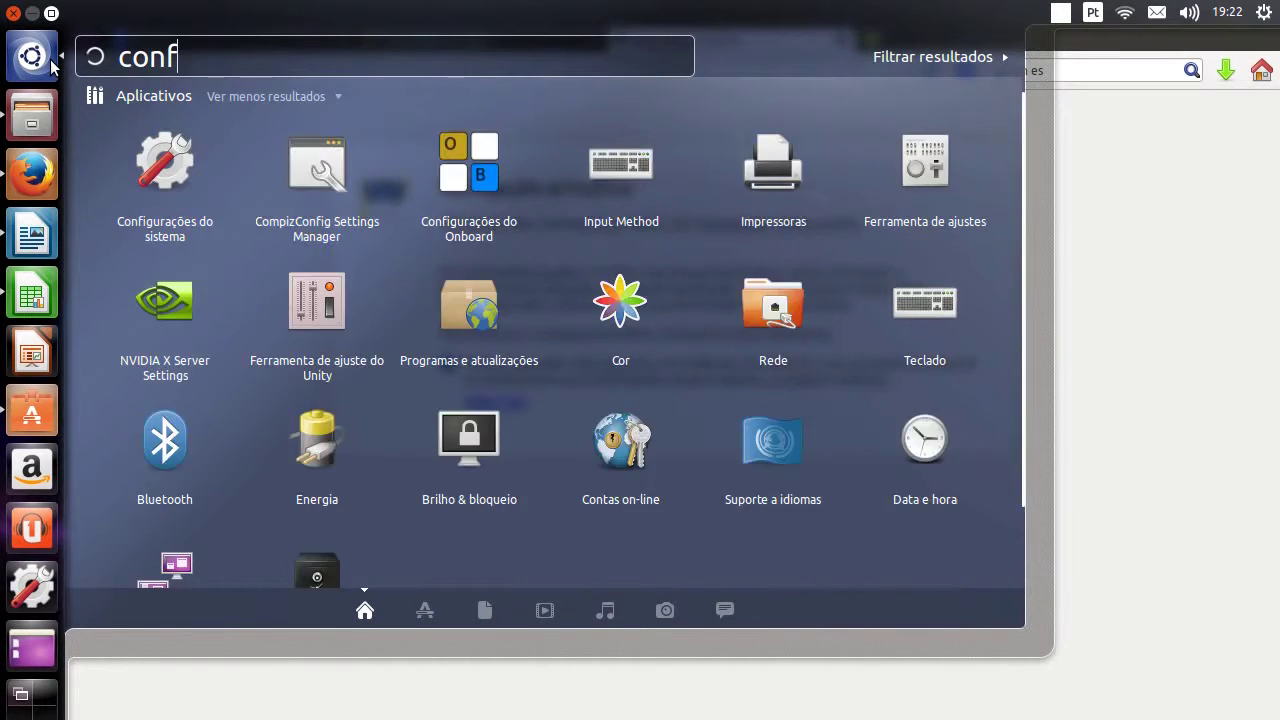
{"action": "type", "text": "igura"}
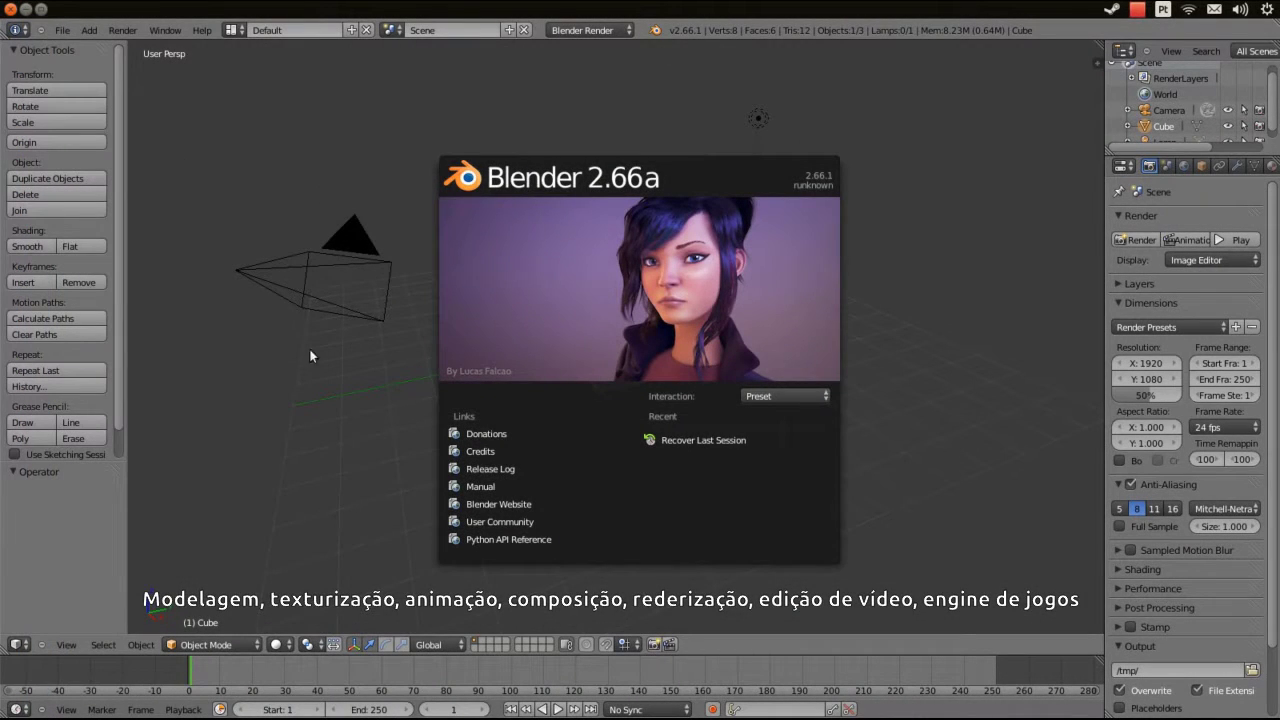
Dismiss the Blender splash, orbit the cube, and open the interface Language list
{"action": "left_click", "coordinate": [936, 557]}
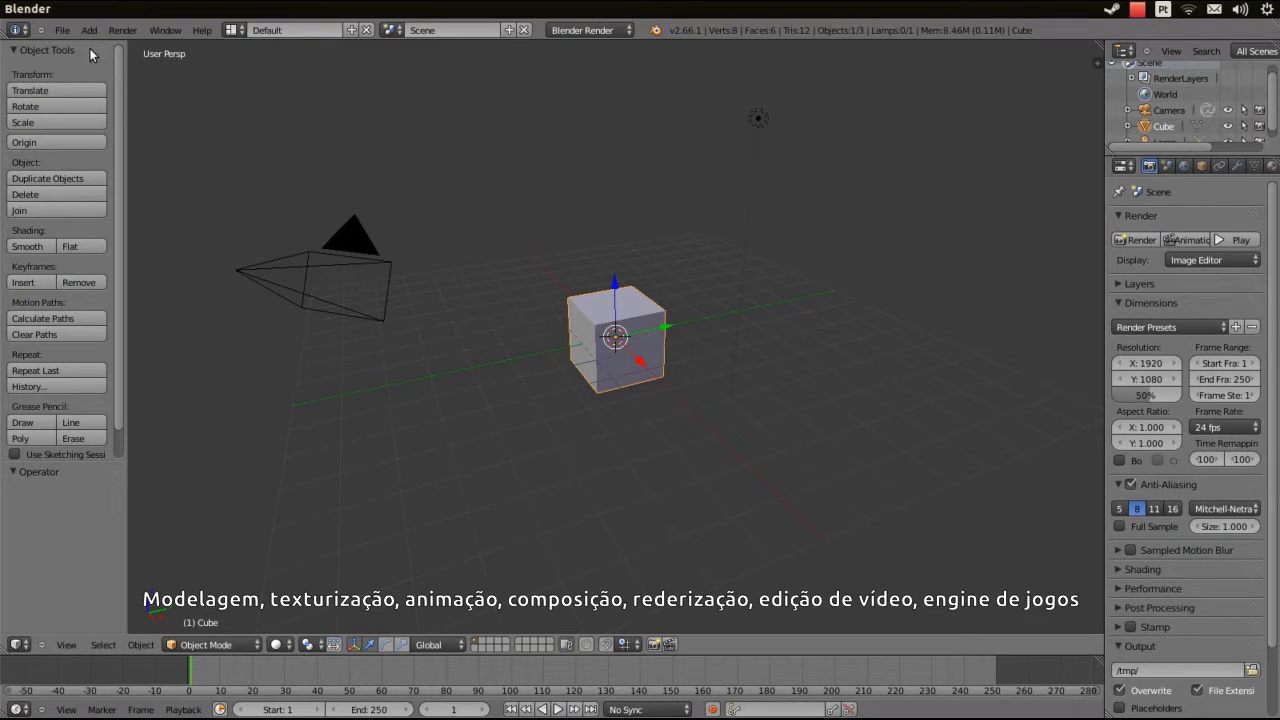
{"action": "left_click_drag", "start_coordinate": [514, 234], "coordinate": [564, 315]}
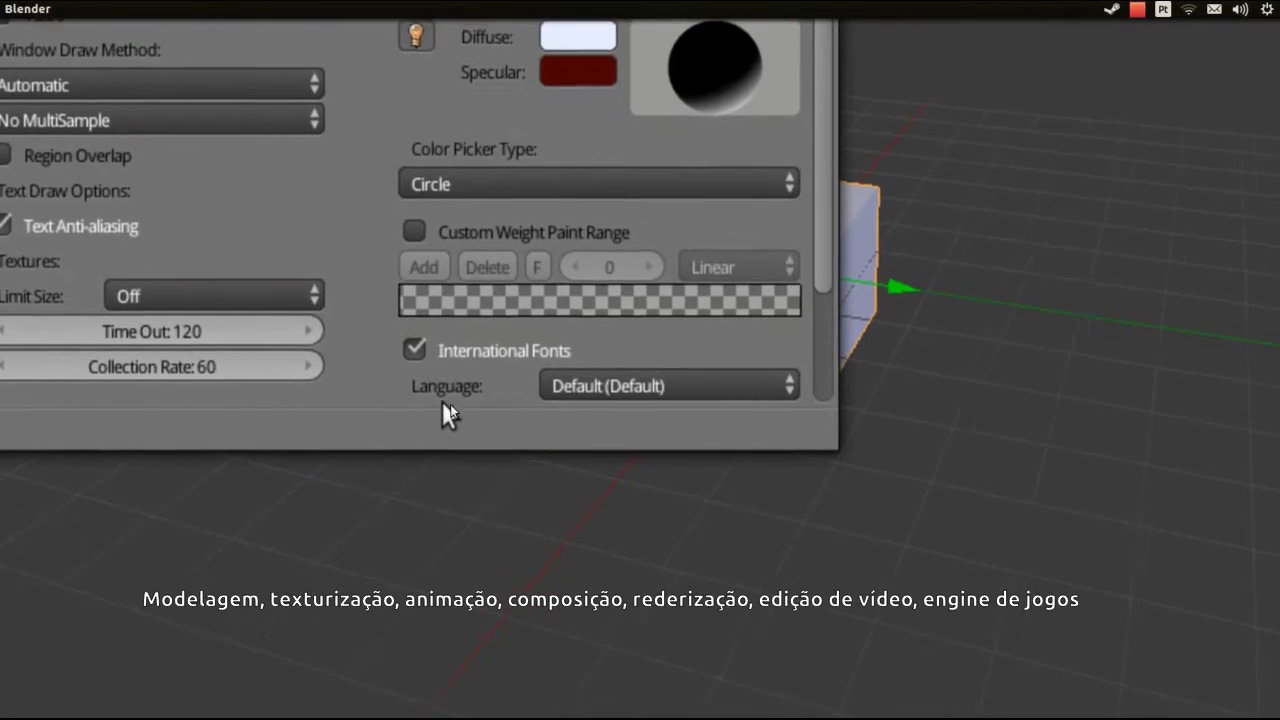
{"action": "left_click", "coordinate": [610, 392]}
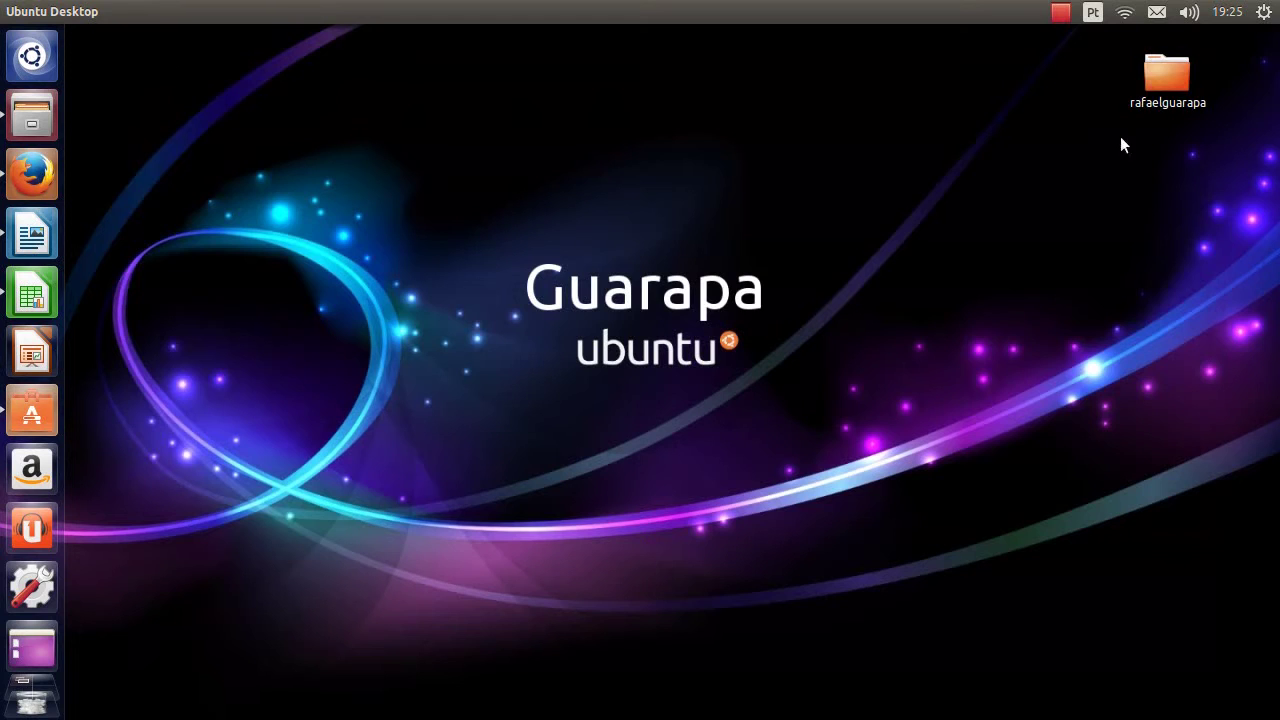
Move the rafaelguarapa folder and start compressing it with Comprimir..., showing the archive format options
{"action": "left_click_drag", "start_coordinate": [1167, 75], "coordinate": [860, 185]}
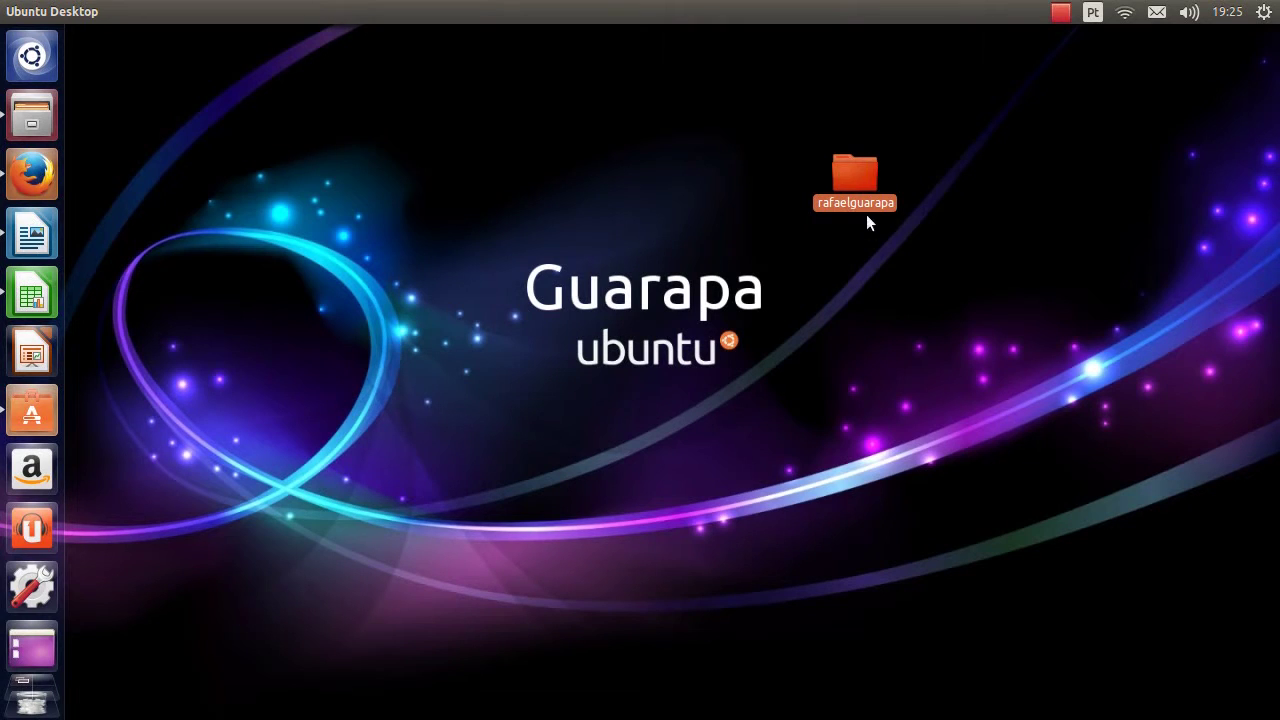
{"action": "right_click", "coordinate": [851, 177]}
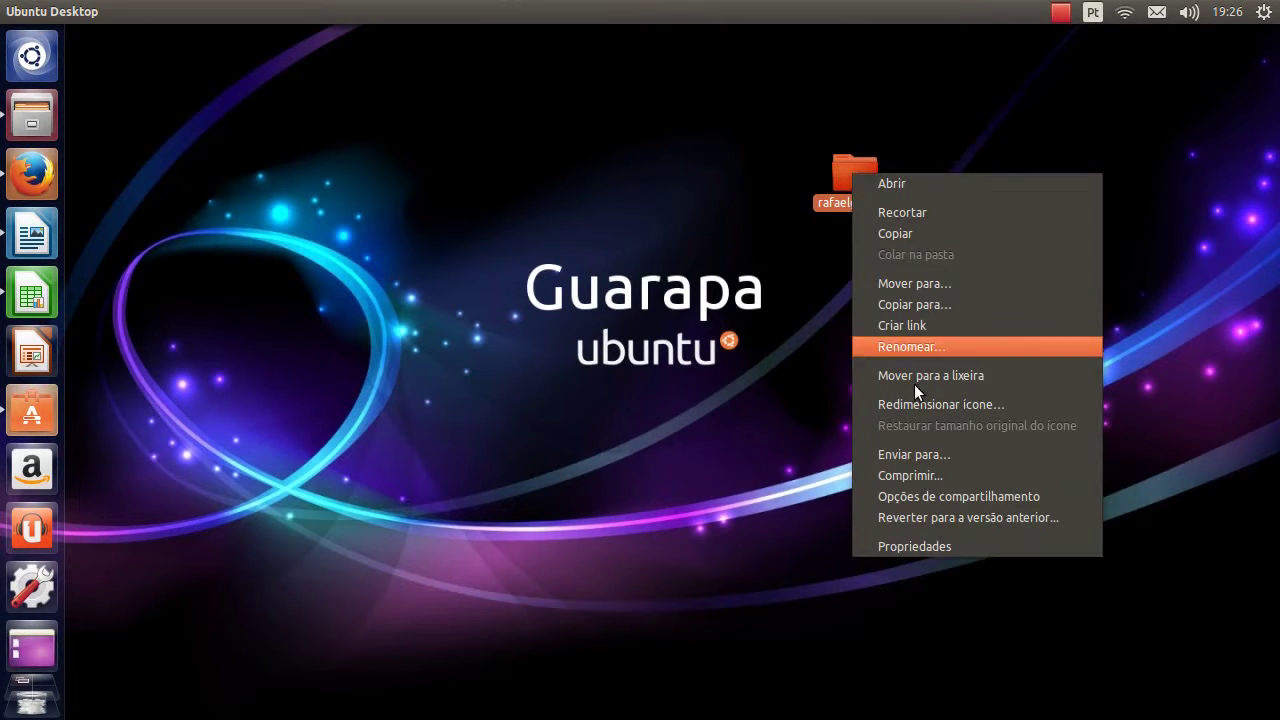
{"action": "left_click", "coordinate": [950, 479]}
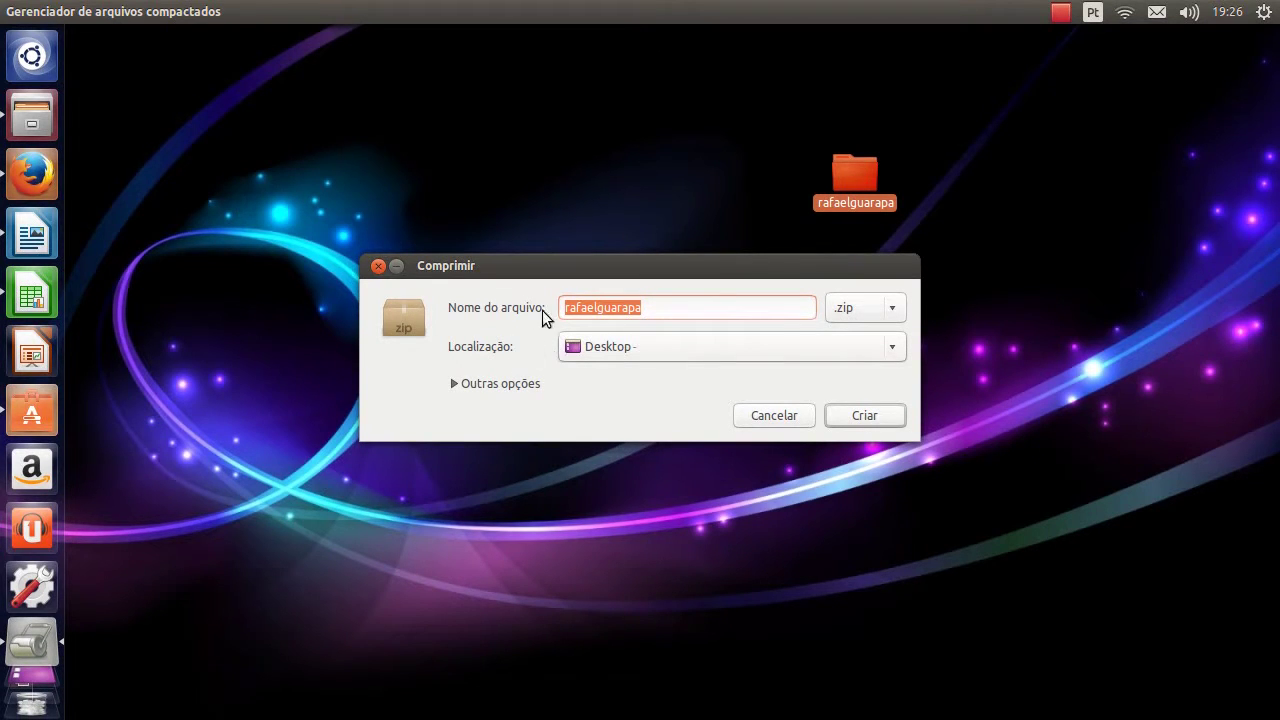
{"action": "left_click", "coordinate": [857, 312]}
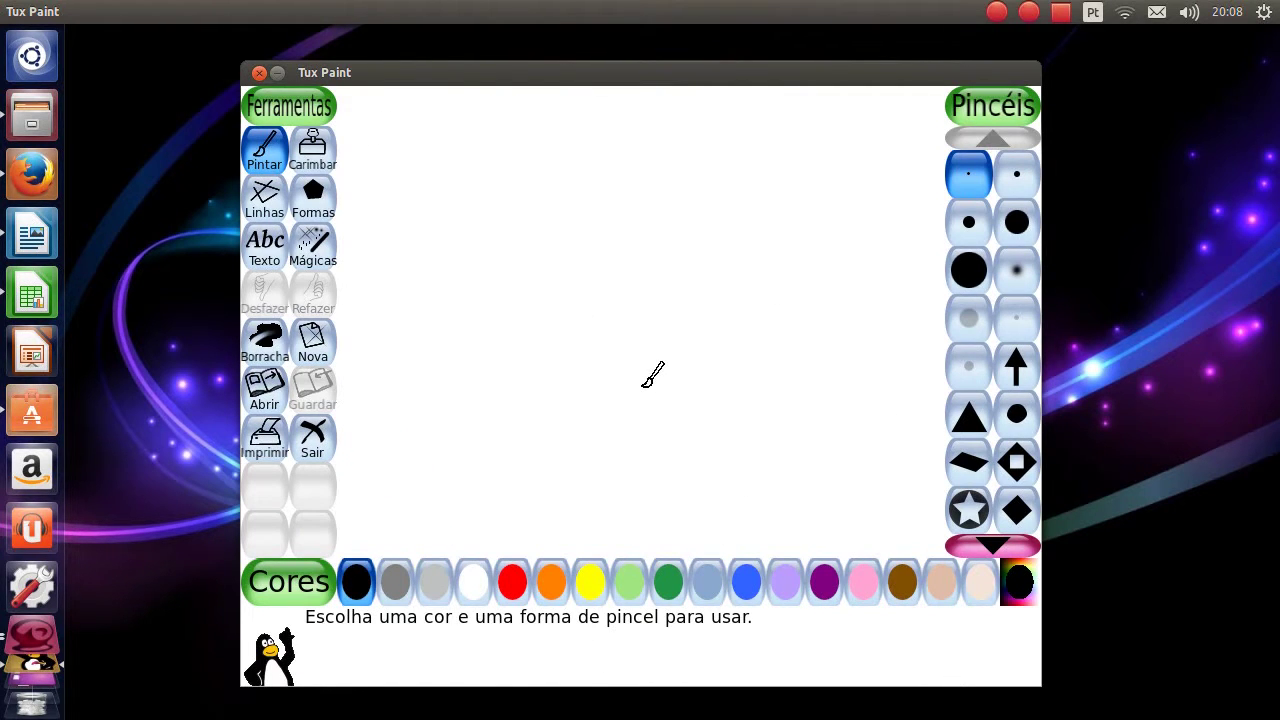
Stamp a frog, a raven, a blackbird and rugby goal posts onto the canvas
{"action": "left_click", "coordinate": [312, 150]}
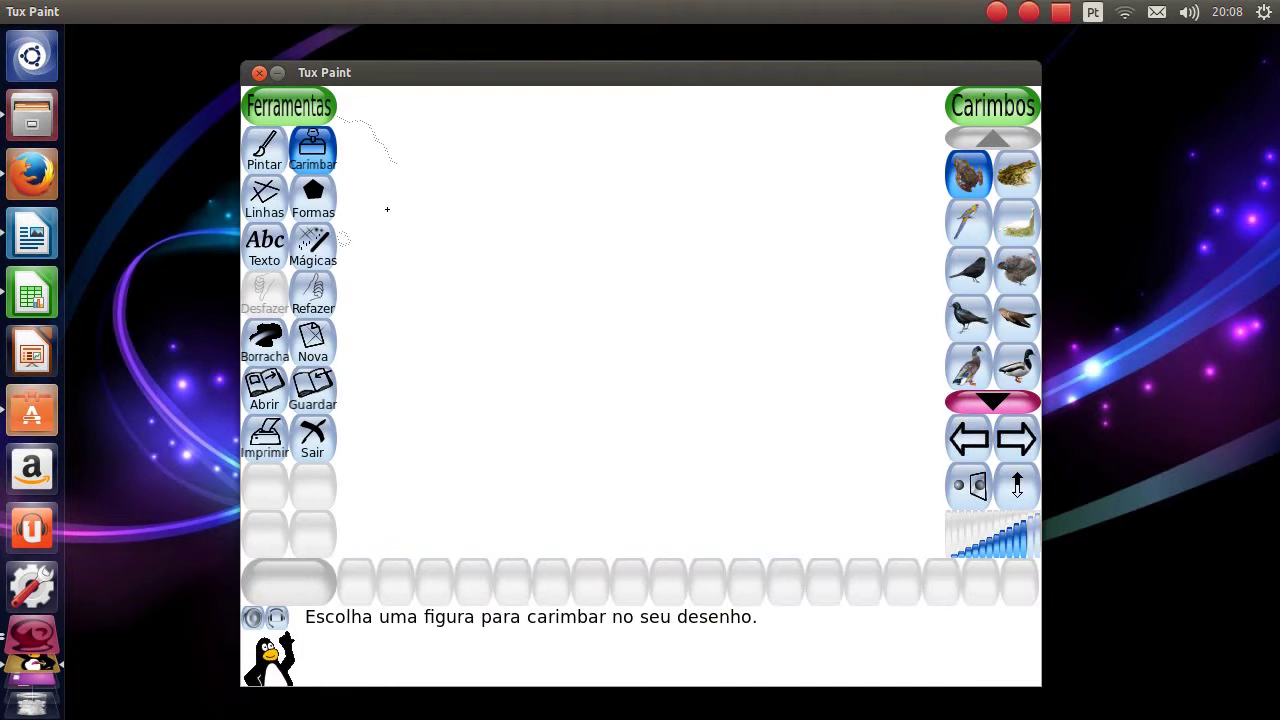
{"action": "left_click", "coordinate": [447, 300]}
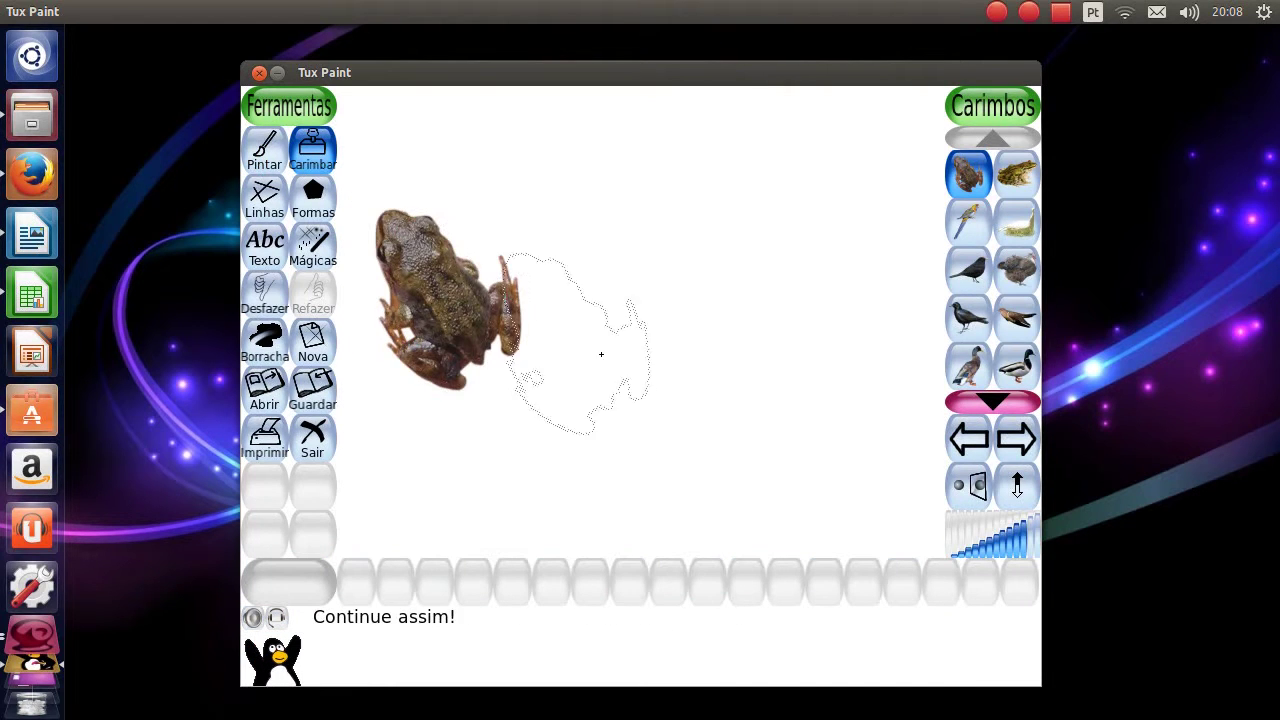
{"action": "left_click", "coordinate": [970, 325]}
{"action": "left_click", "coordinate": [691, 326]}
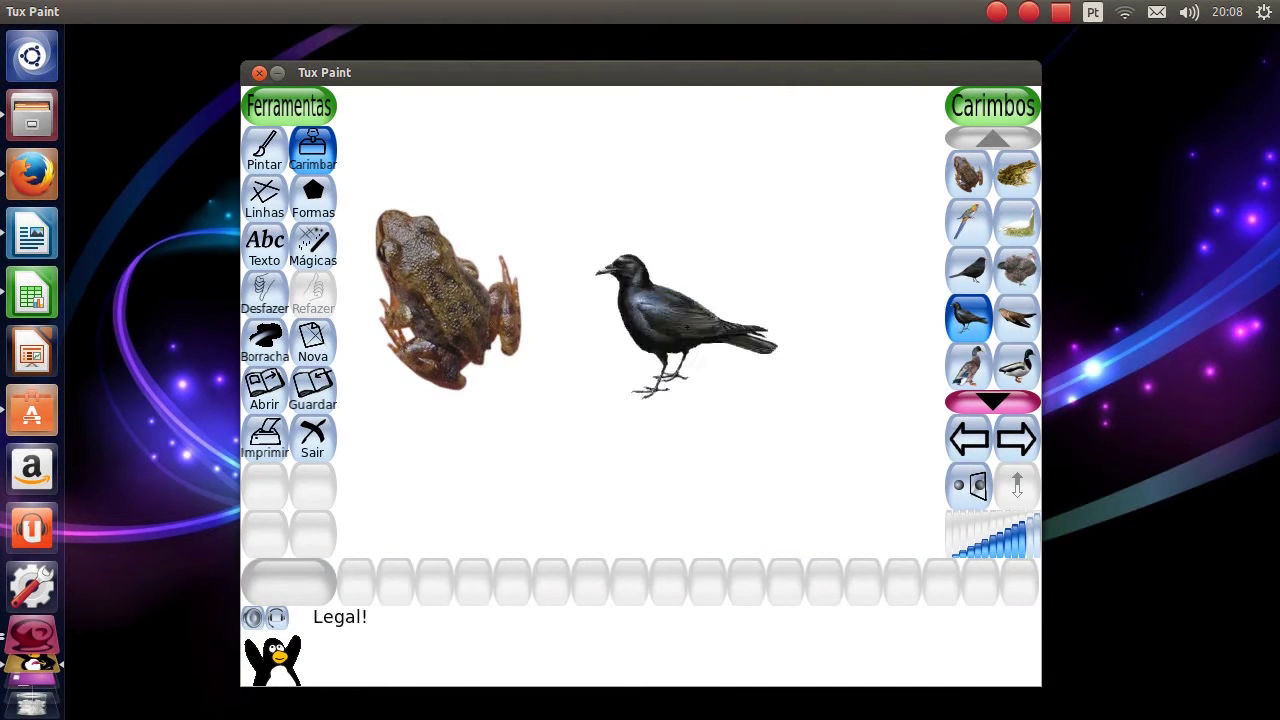
{"action": "left_click", "coordinate": [968, 318]}
{"action": "left_click", "coordinate": [968, 270]}
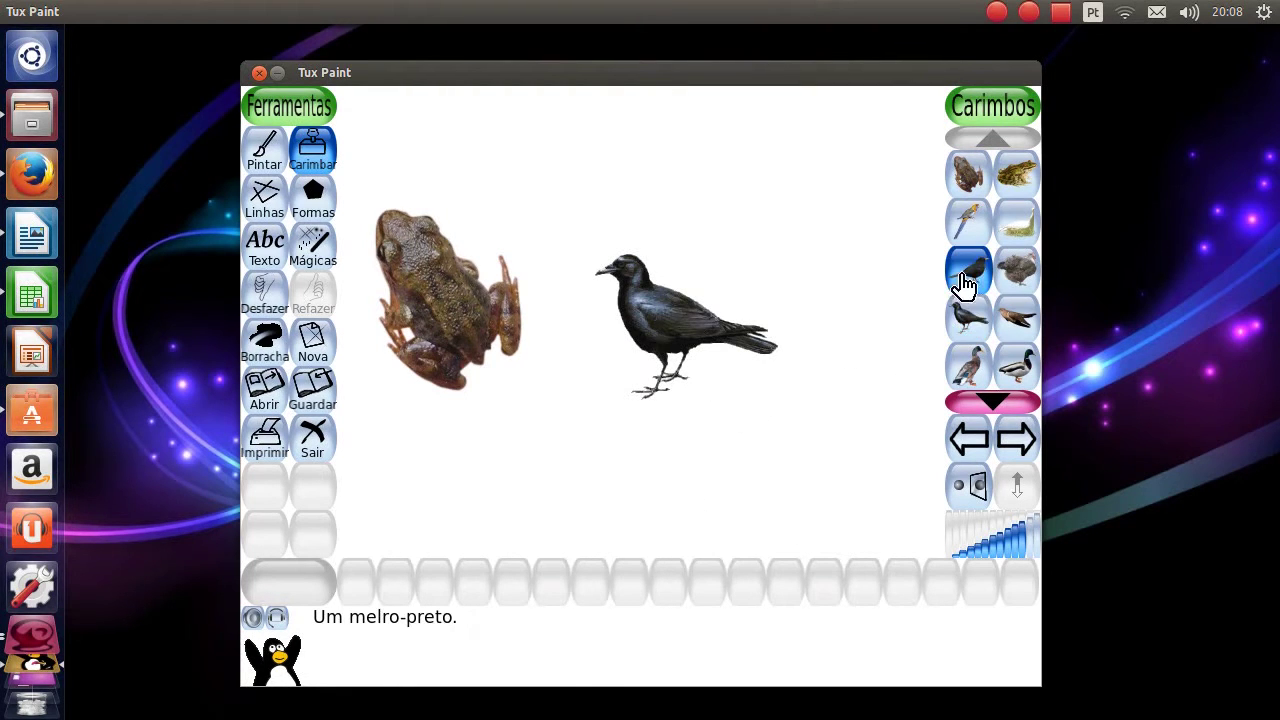
{"action": "left_click", "coordinate": [762, 182]}
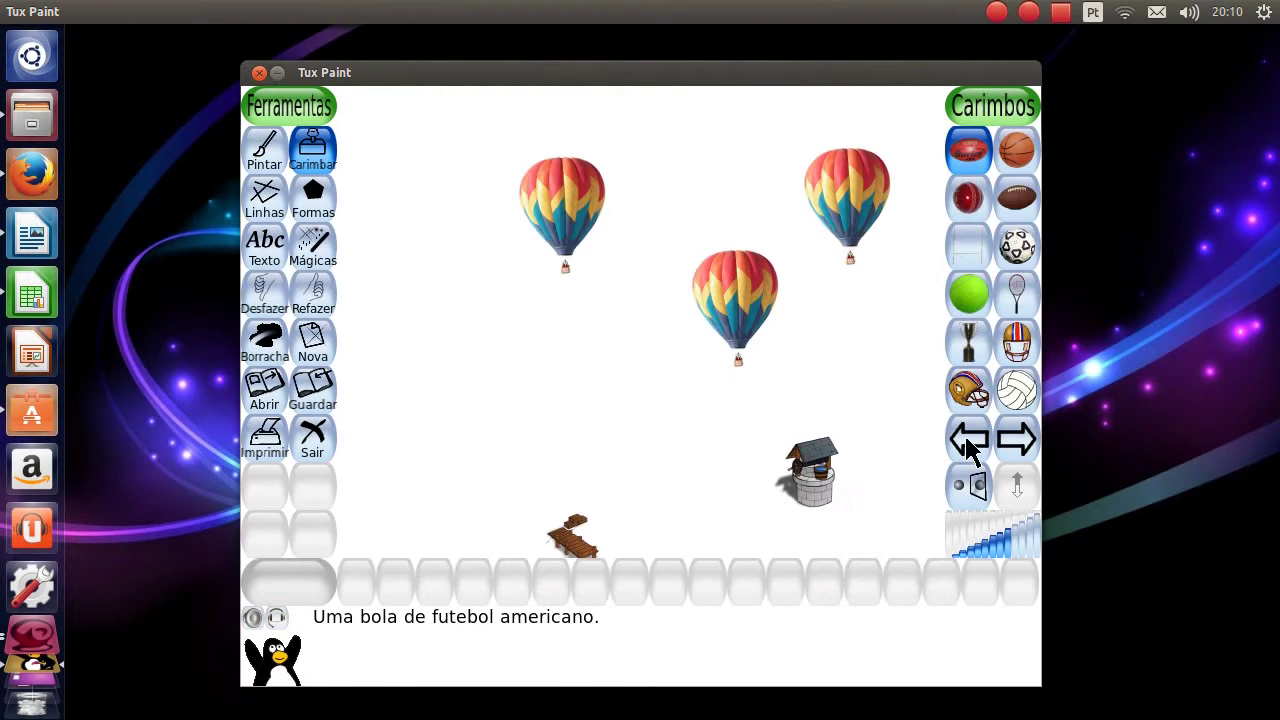
{"action": "left_click", "coordinate": [968, 246]}
{"action": "left_click", "coordinate": [563, 358]}
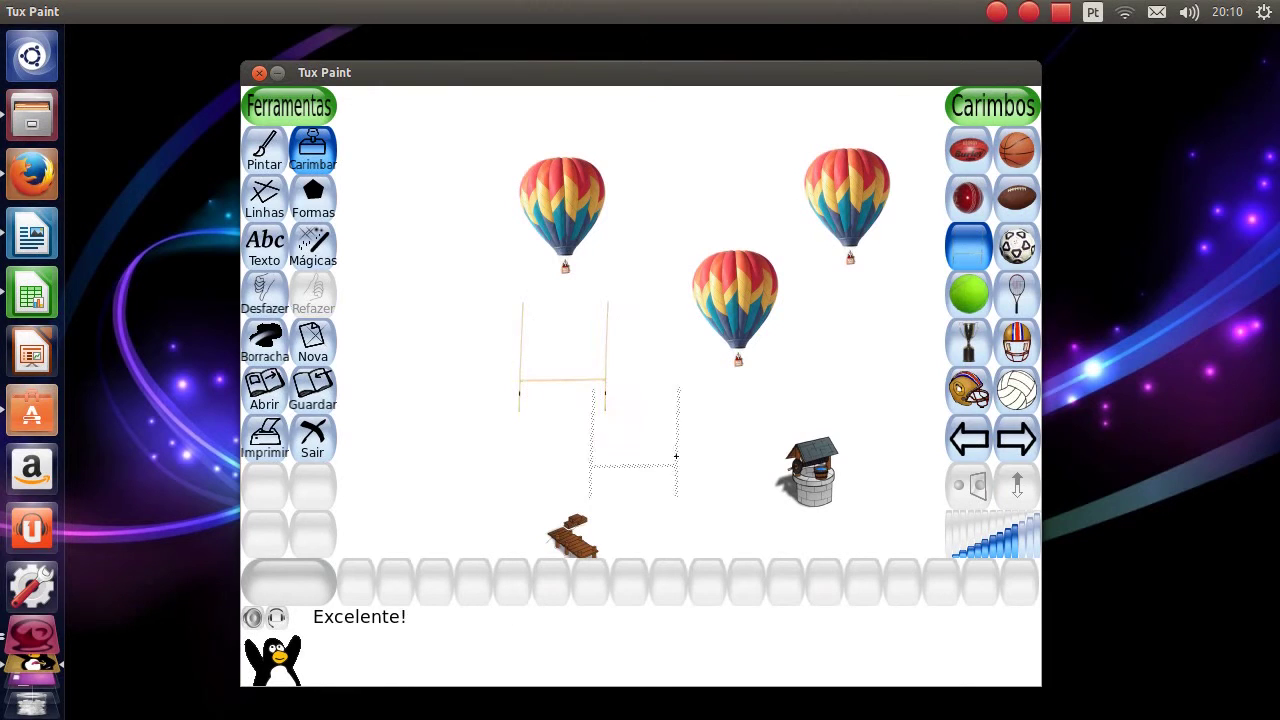
Stamp the Earth and undo it, then stamp a Sun near the top-left
{"action": "left_click", "coordinate": [972, 445]}
{"action": "left_click", "coordinate": [1016, 365]}
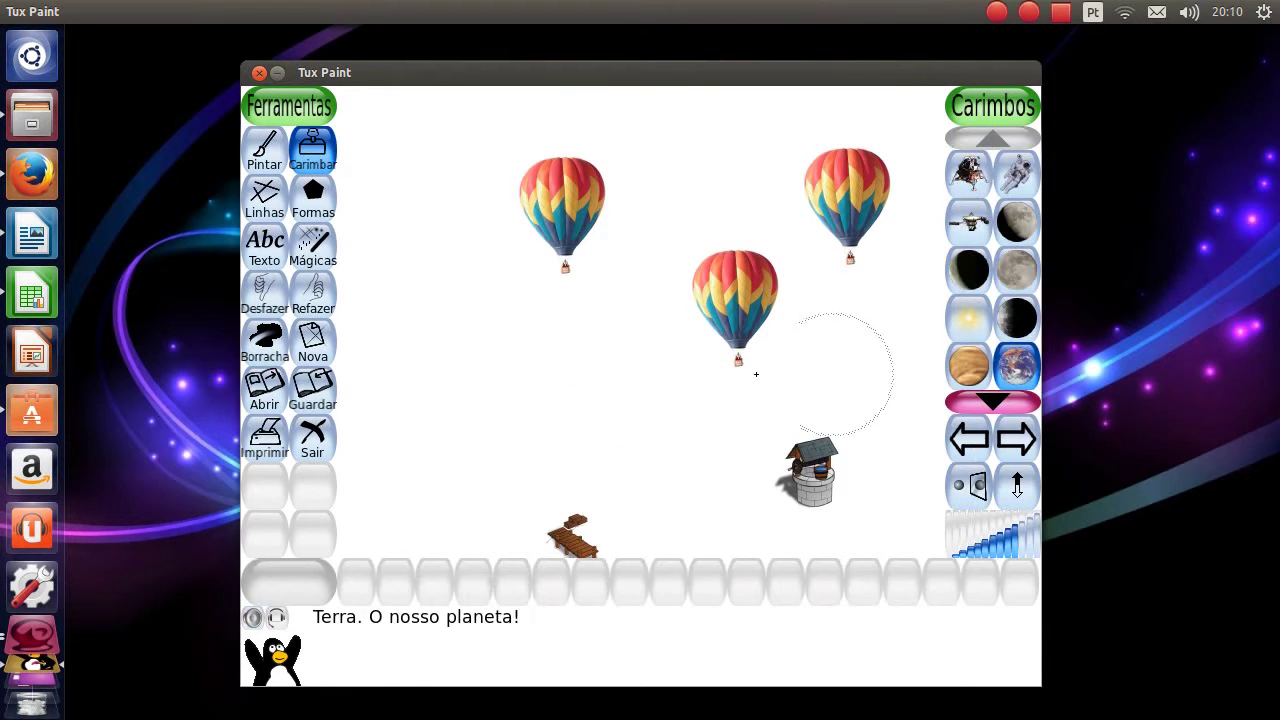
{"action": "left_click", "coordinate": [516, 365]}
{"action": "key", "text": "ctrl+z"}
{"action": "left_click", "coordinate": [965, 318]}
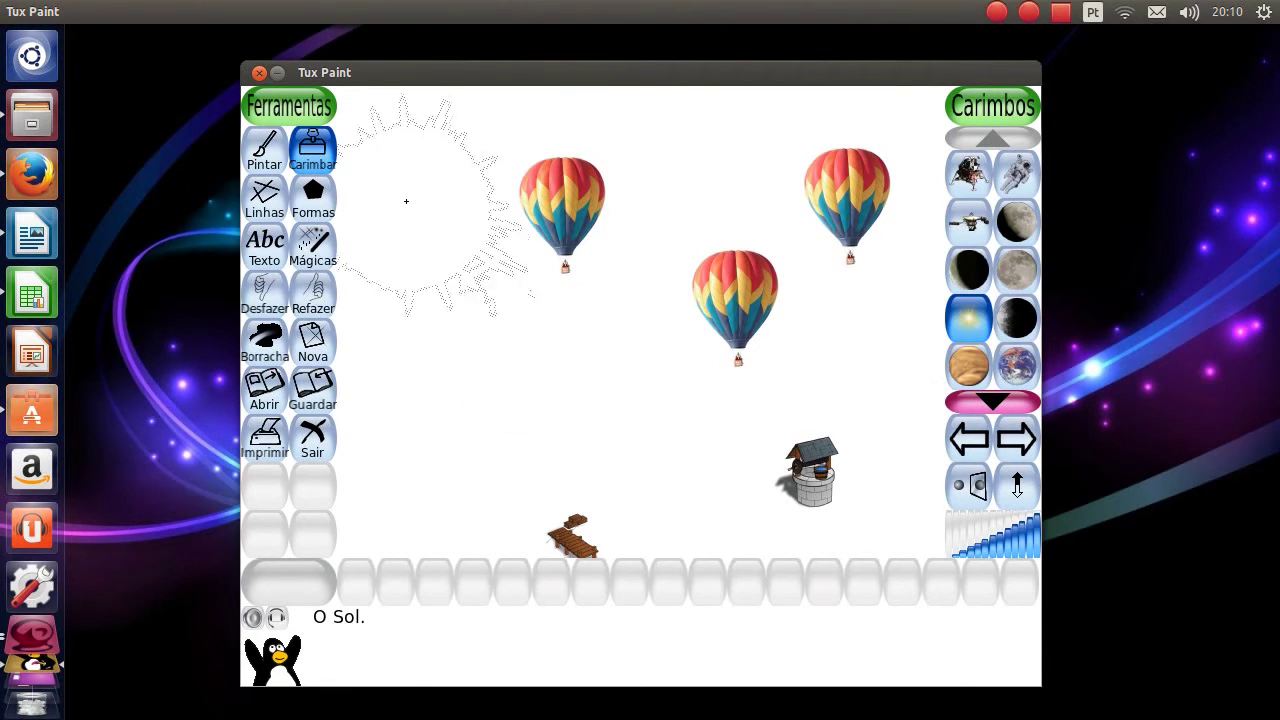
{"action": "left_click", "coordinate": [423, 171]}
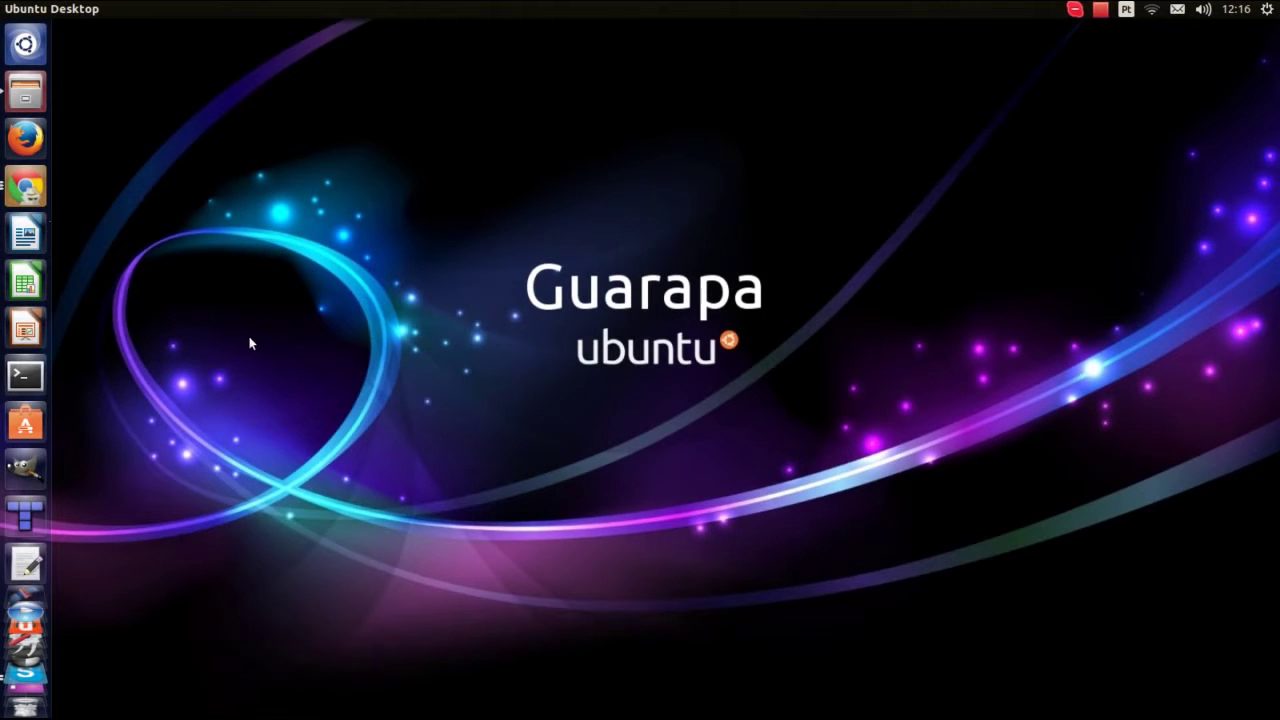
Launch Google Chrome from the Unity launcher to reach the Steam store page
{"action": "left_click", "coordinate": [26, 190]}
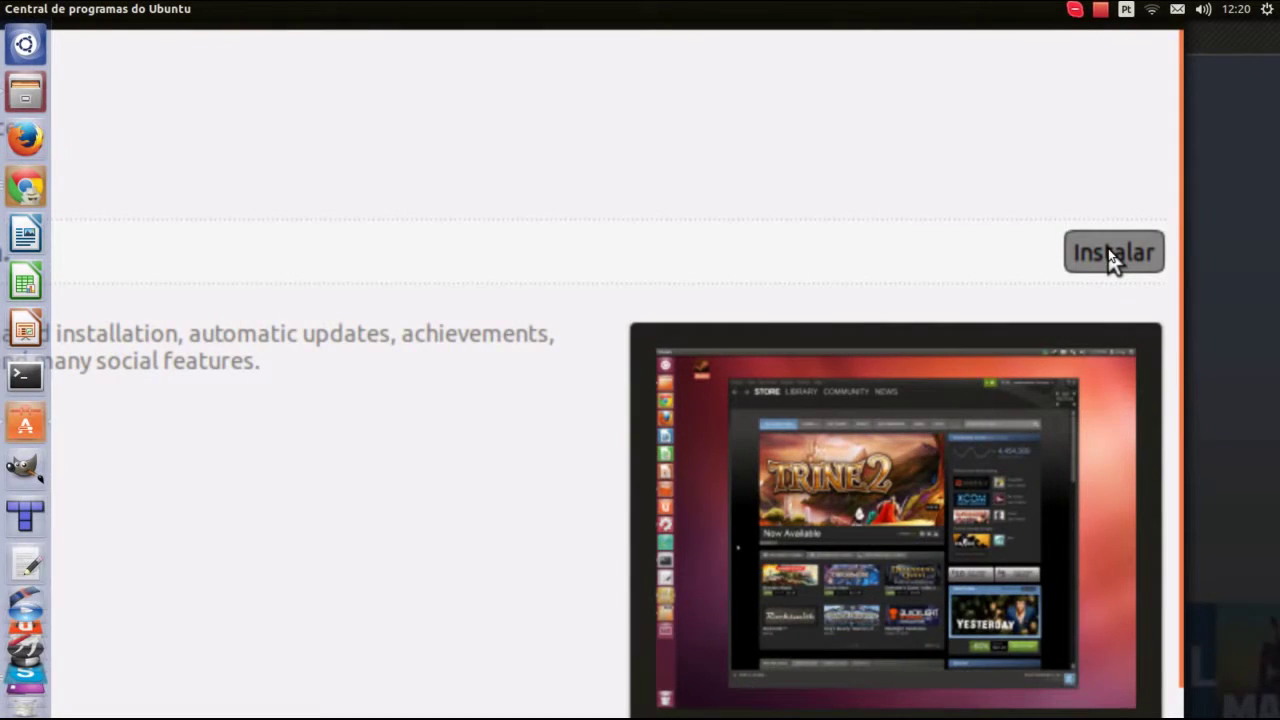
Install Steam from Ubuntu Software Center and search 'steam' in the Dash
{"action": "left_click", "coordinate": [1113, 253]}
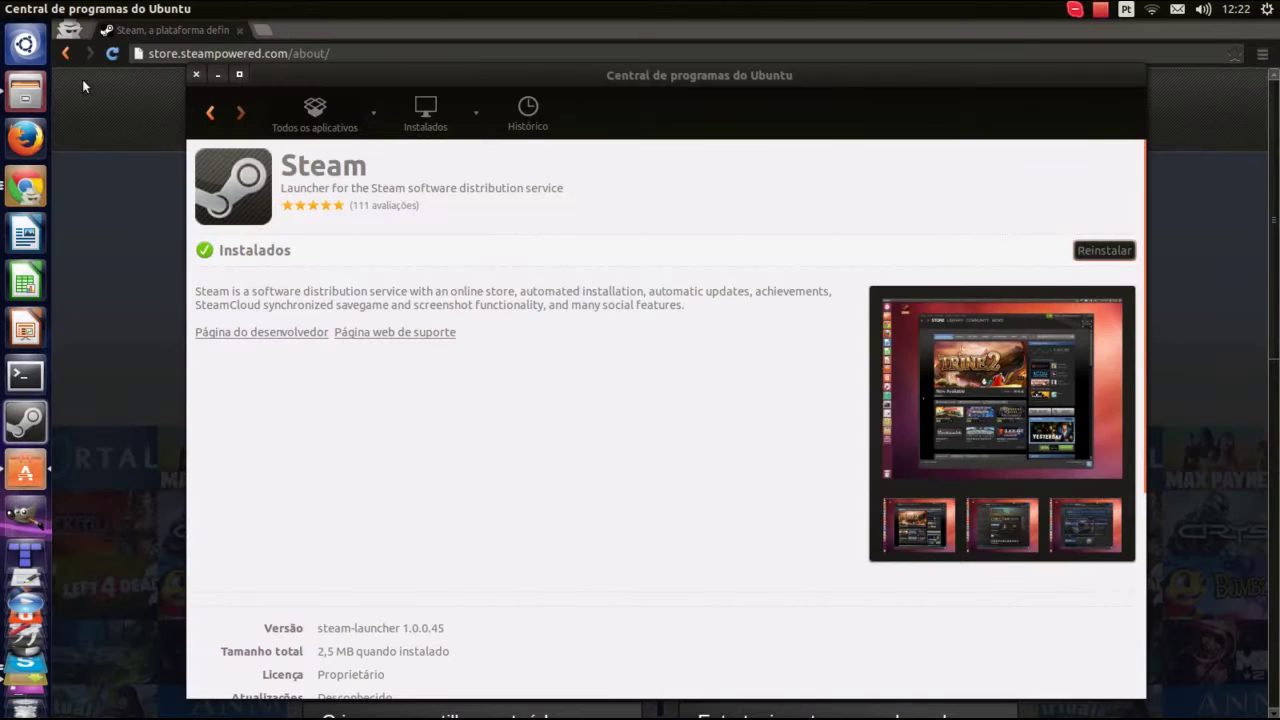
{"action": "left_click", "coordinate": [26, 48]}
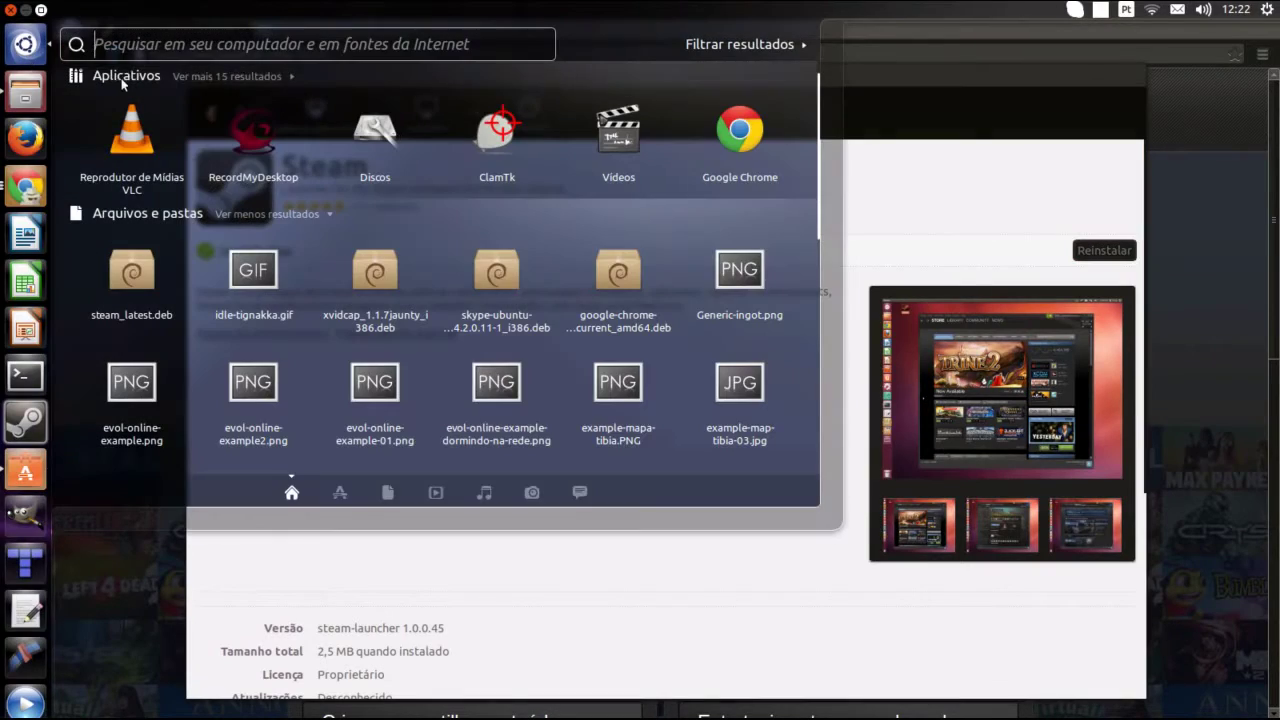
{"action": "type", "text": "steam"}
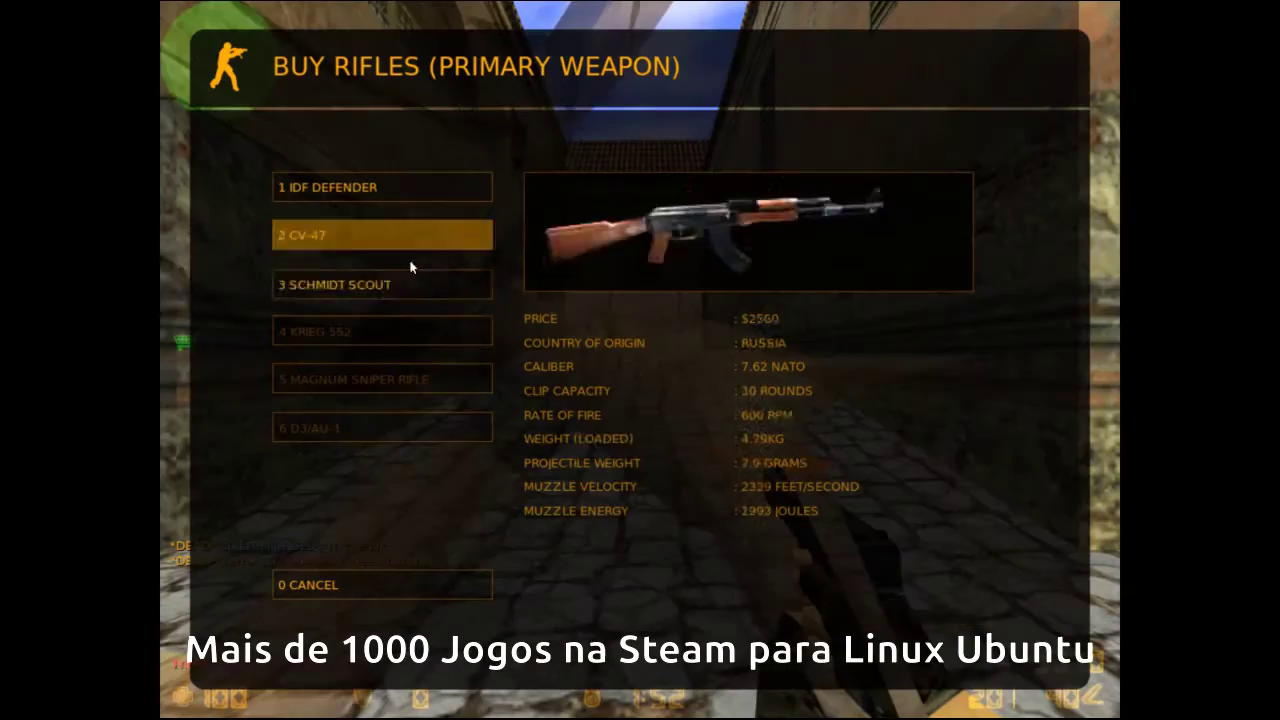
Buy the 3 SCHMIDT SCOUT sniper rifle from the in-game buy menu
{"action": "left_click", "coordinate": [411, 277]}
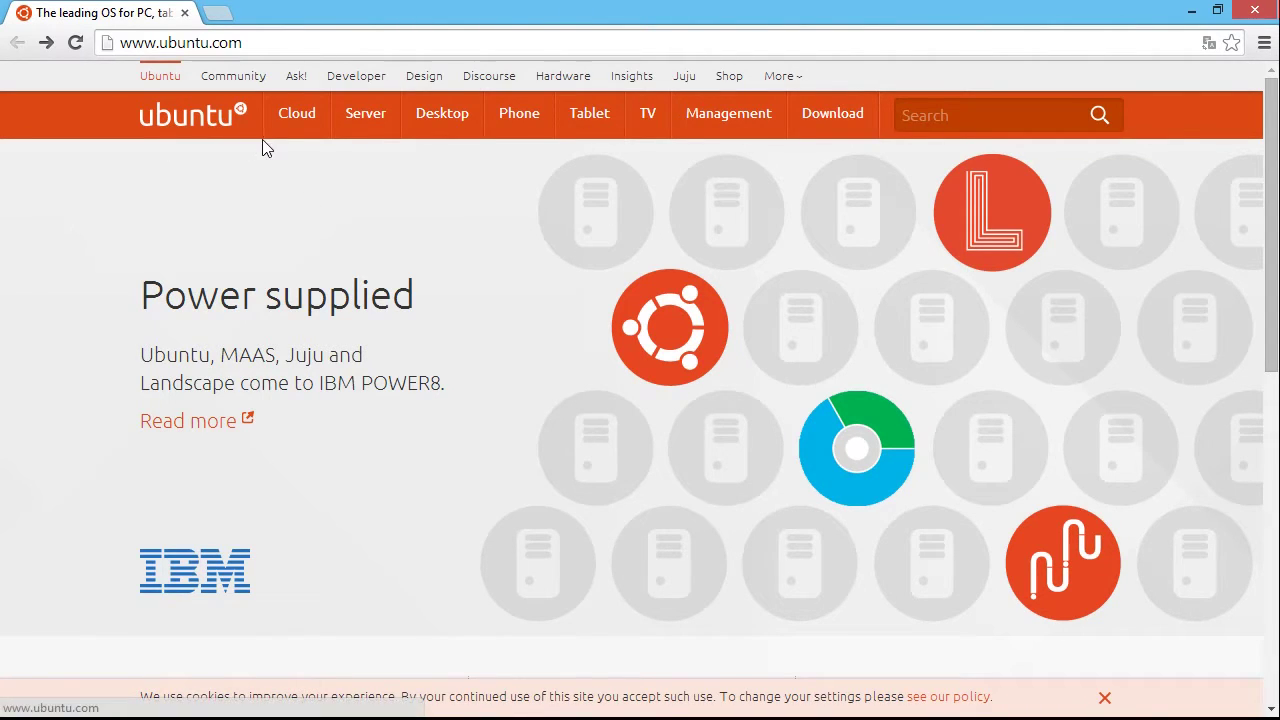
Go to the Ubuntu 14.04 LTS Download Ubuntu Desktop page through ubuntu.com's Download menu
{"action": "mouse_move", "coordinate": [840, 118]}
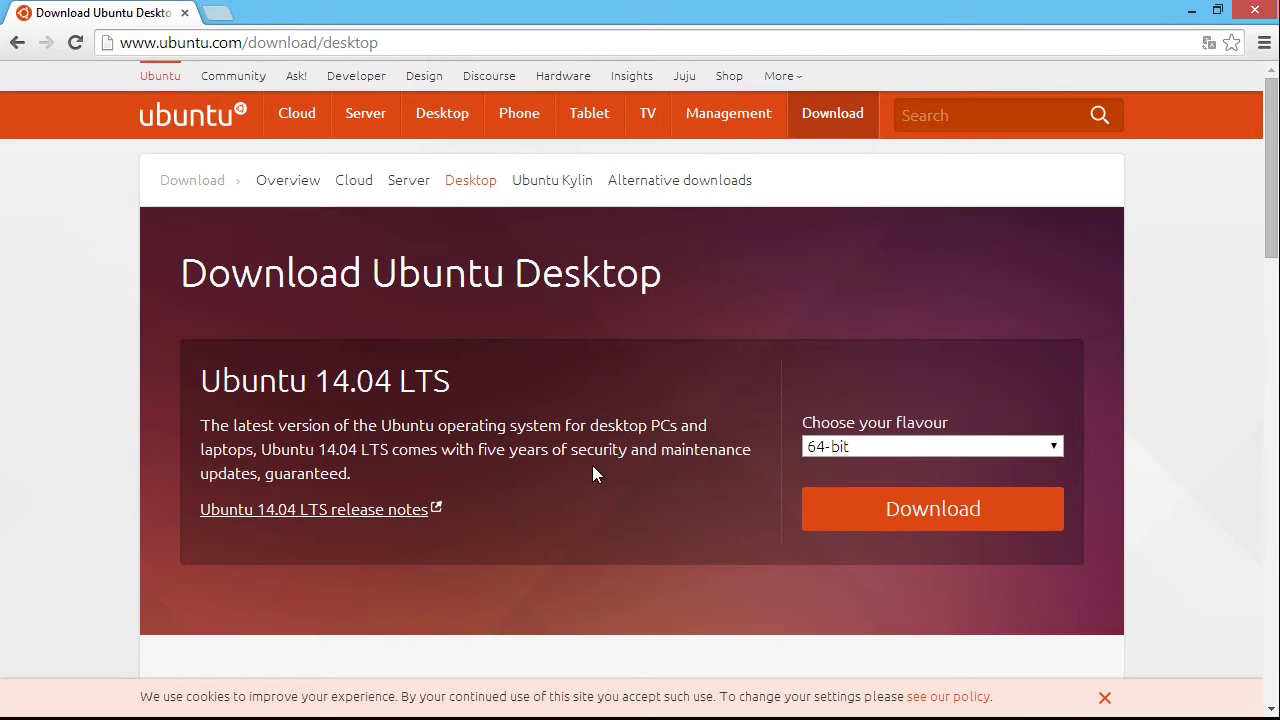
{"action": "left_click", "coordinate": [965, 452]}
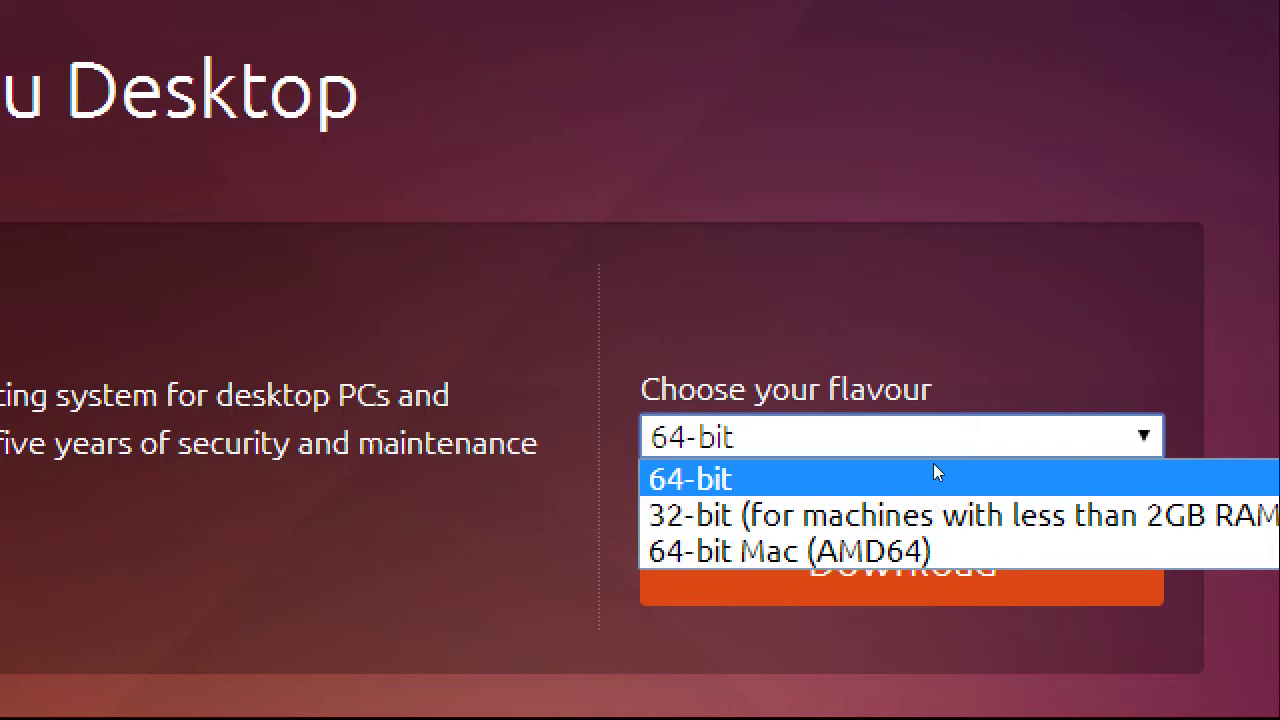
{"action": "key", "text": "Down"}
{"action": "key", "text": "Down"}
{"action": "left_click", "coordinate": [854, 471]}
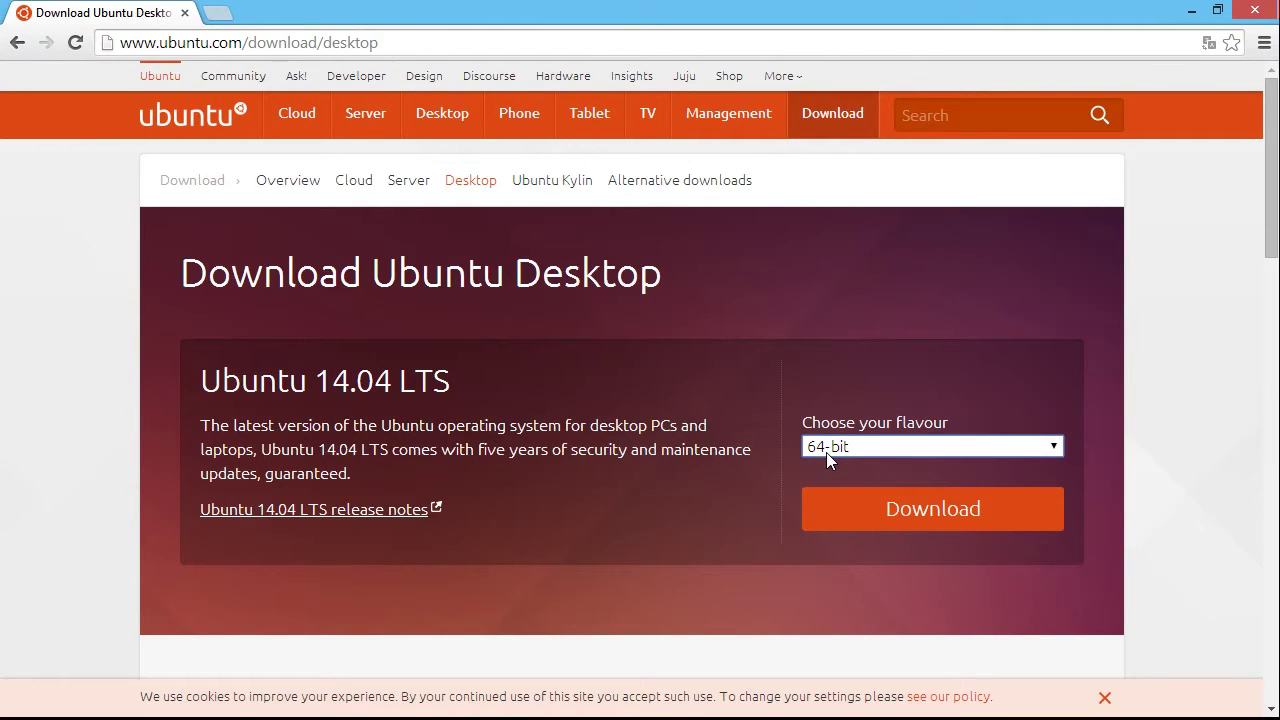
Keep the 64-bit flavour and request the Ubuntu 14.04 LTS desktop download
{"action": "left_click", "coordinate": [826, 452]}
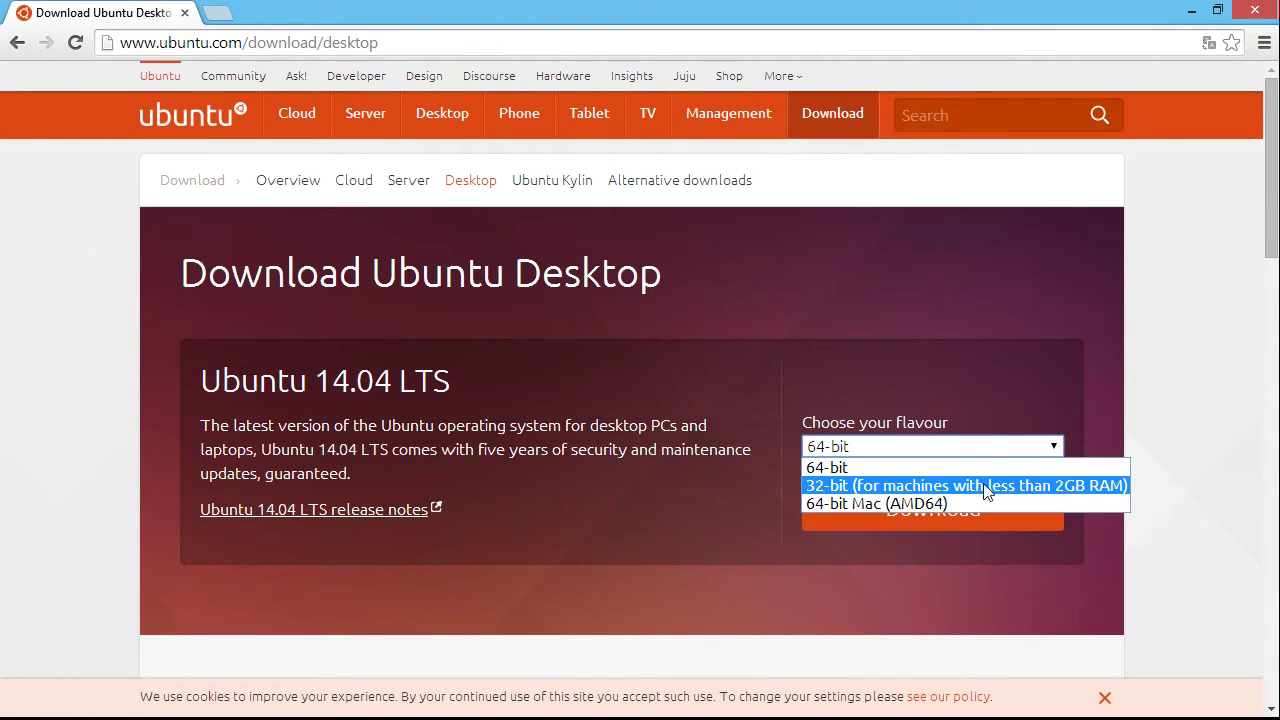
{"action": "left_click", "coordinate": [913, 468]}
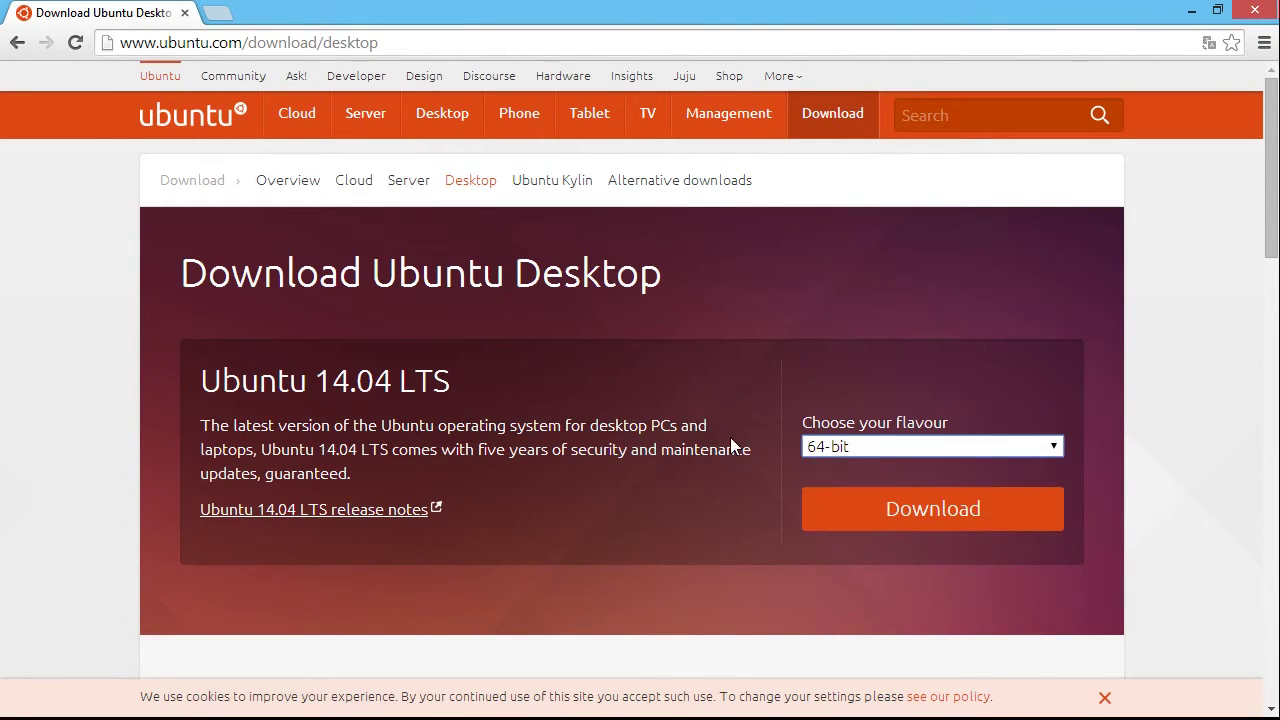
{"action": "left_click", "coordinate": [935, 517]}
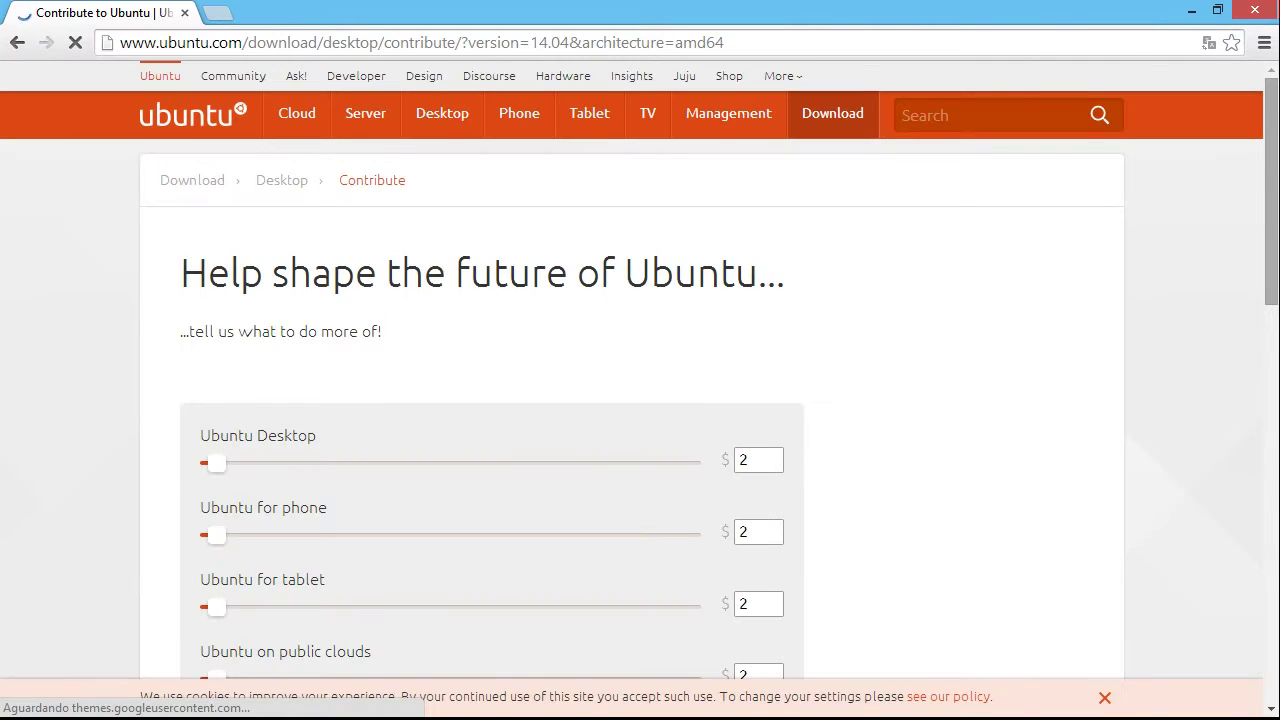
Skip the contribution with 'Not now, take me to the download' to start the 14.04 amd64 ISO download
{"action": "scroll", "coordinate": [640, 370], "scroll_direction": "down", "scroll_amount": 1}
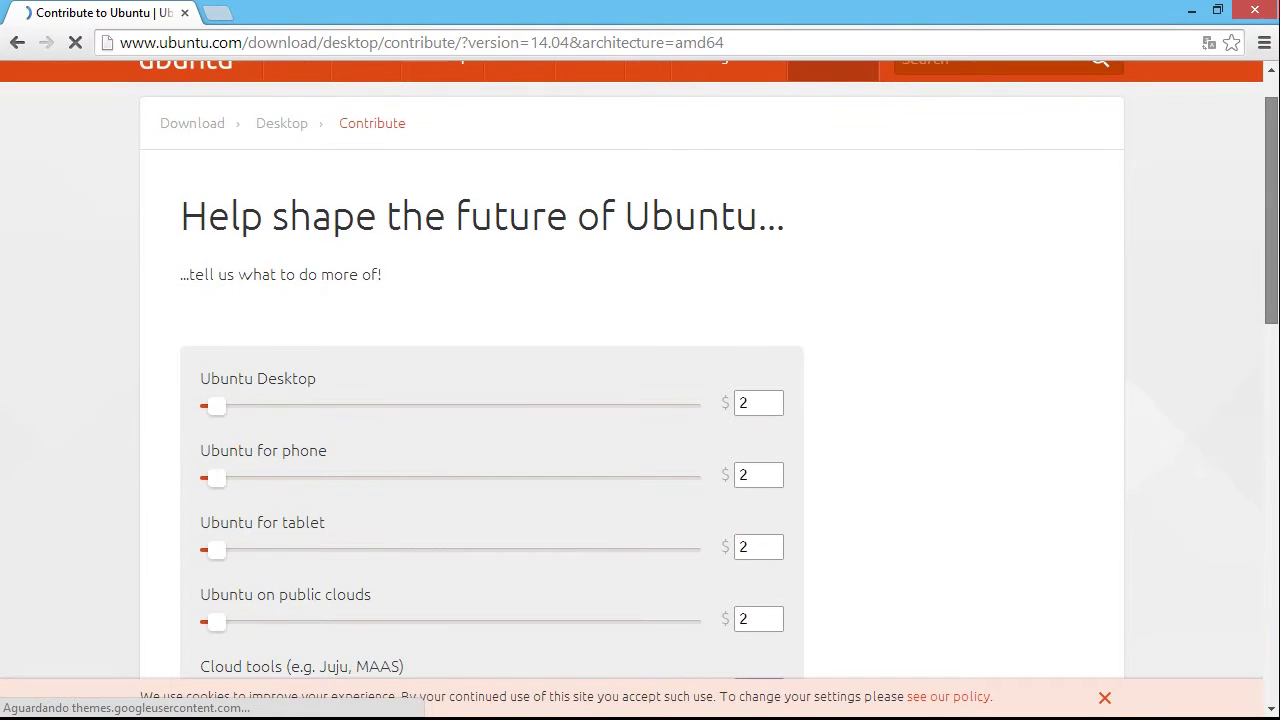
{"action": "scroll", "coordinate": [640, 370], "scroll_direction": "down", "scroll_amount": 5}
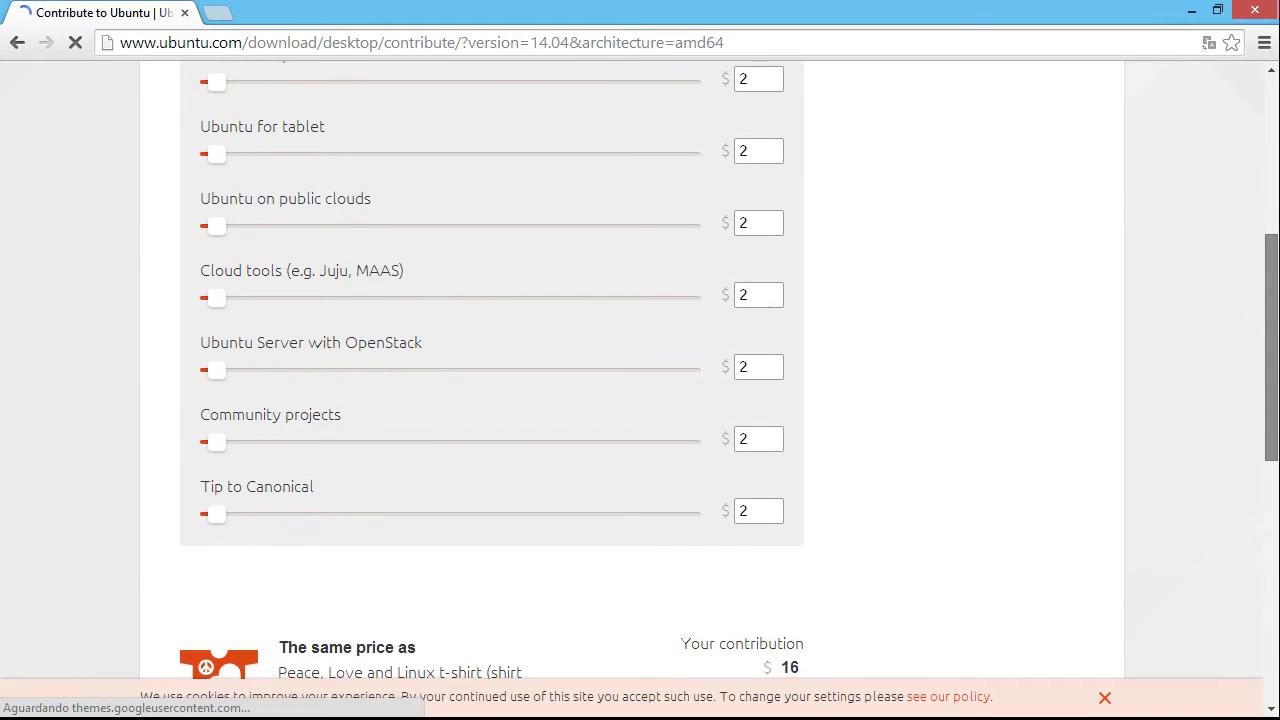
{"action": "scroll", "coordinate": [755, 124], "scroll_direction": "up", "scroll_amount": 3}
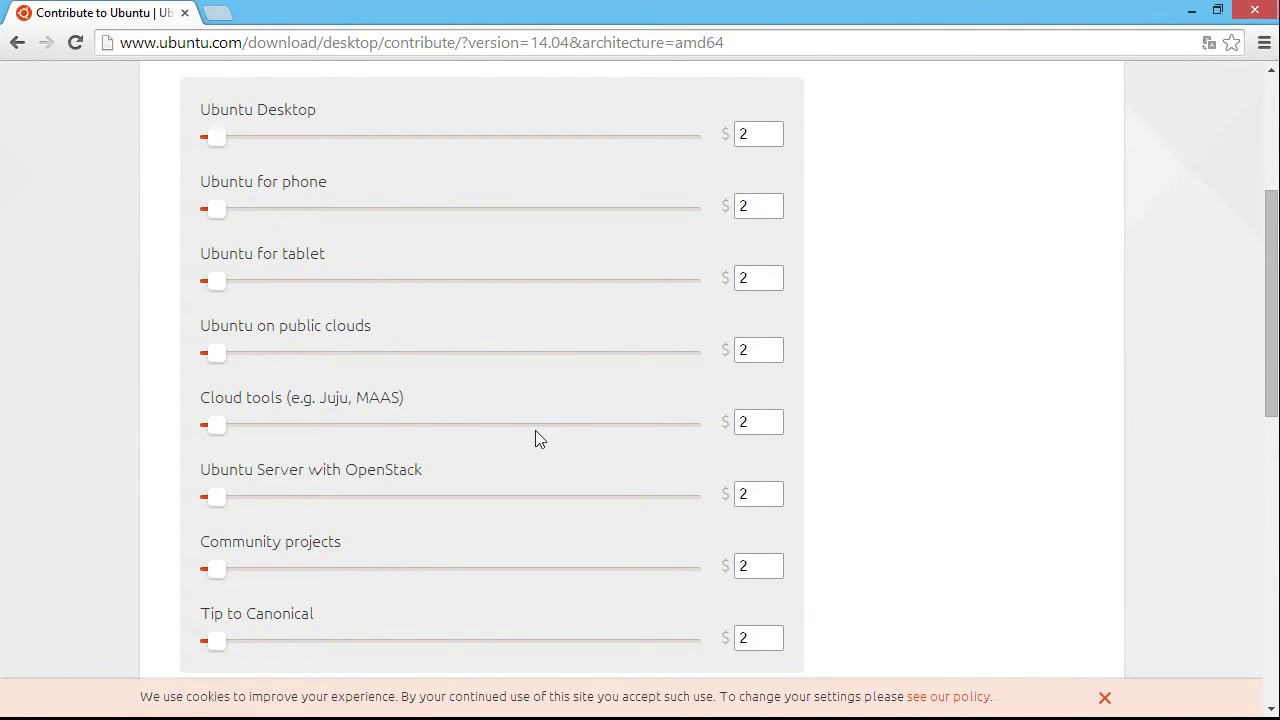
{"action": "scroll", "coordinate": [640, 370], "scroll_direction": "down", "scroll_amount": 5}
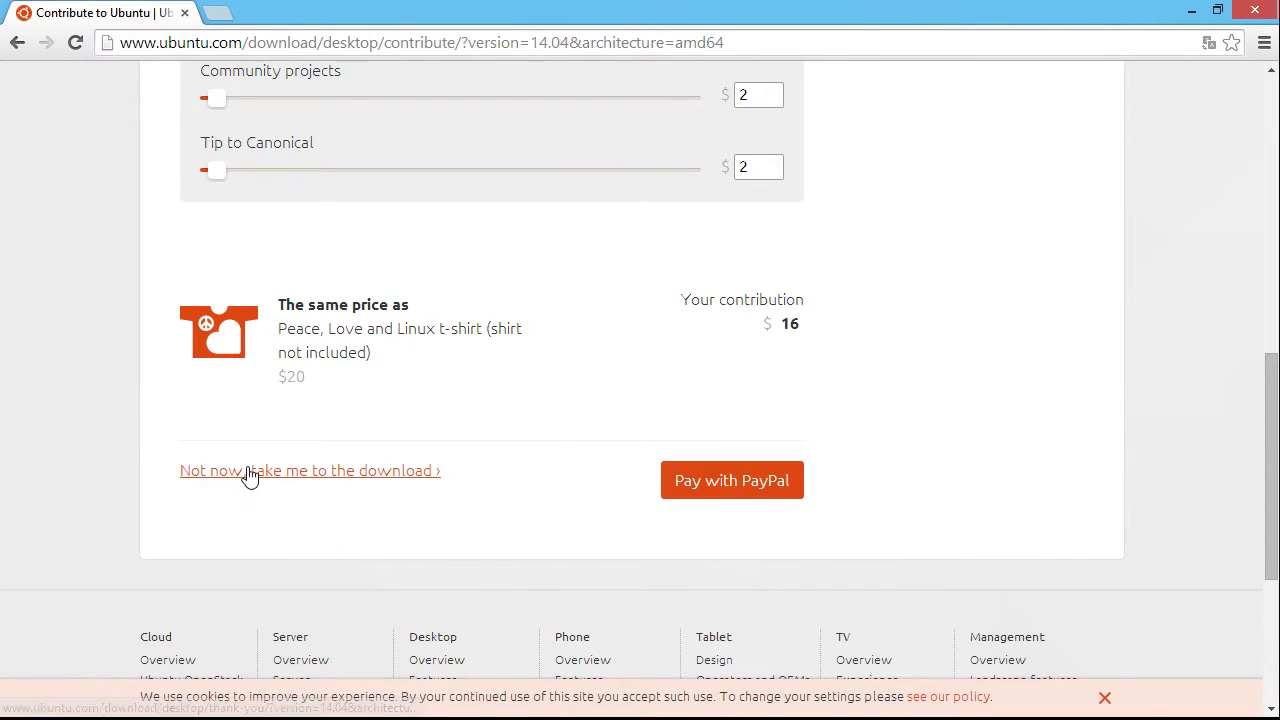
{"action": "left_click", "coordinate": [360, 472]}
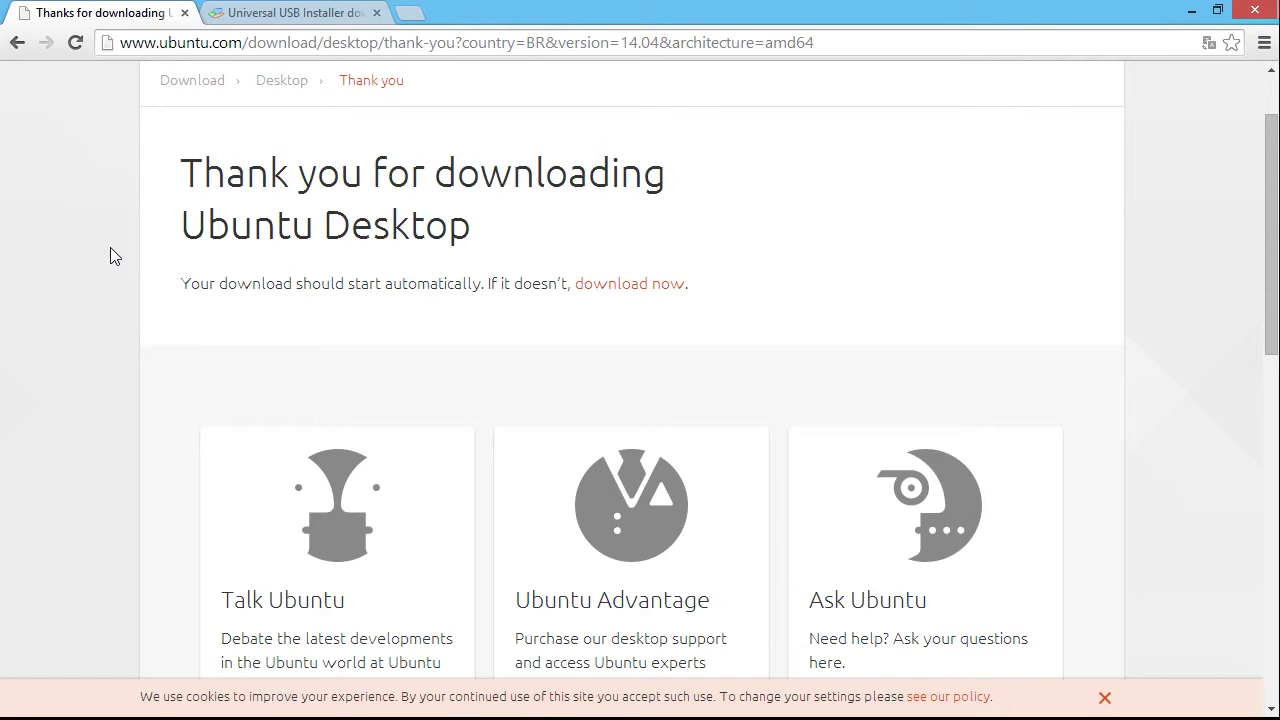
Bring the Universal USB Installer browser tab to the front
{"action": "left_click", "coordinate": [298, 14]}
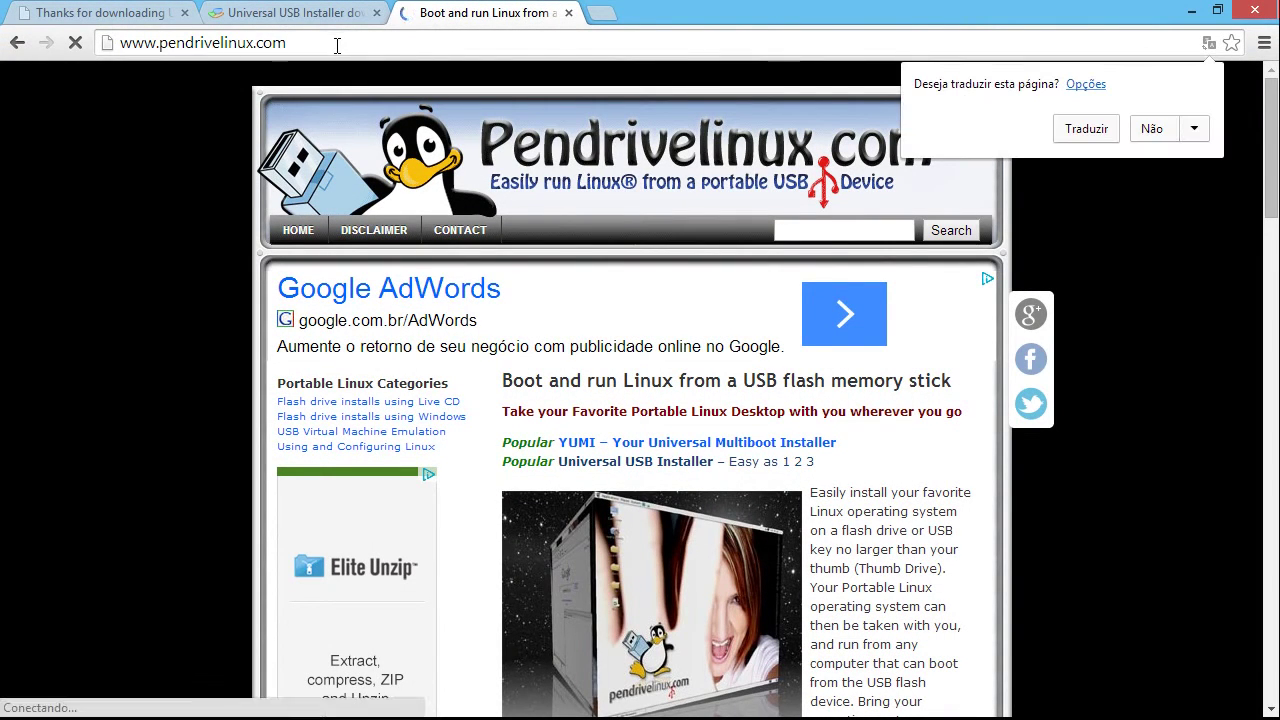
Open pendrivelinux.com's Universal USB Installer page and scroll to the Universal-USB-Installer-1.9.5.3.exe download
{"action": "left_click", "coordinate": [610, 471]}
{"action": "scroll", "coordinate": [831, 546], "scroll_direction": "down", "scroll_amount": 10}
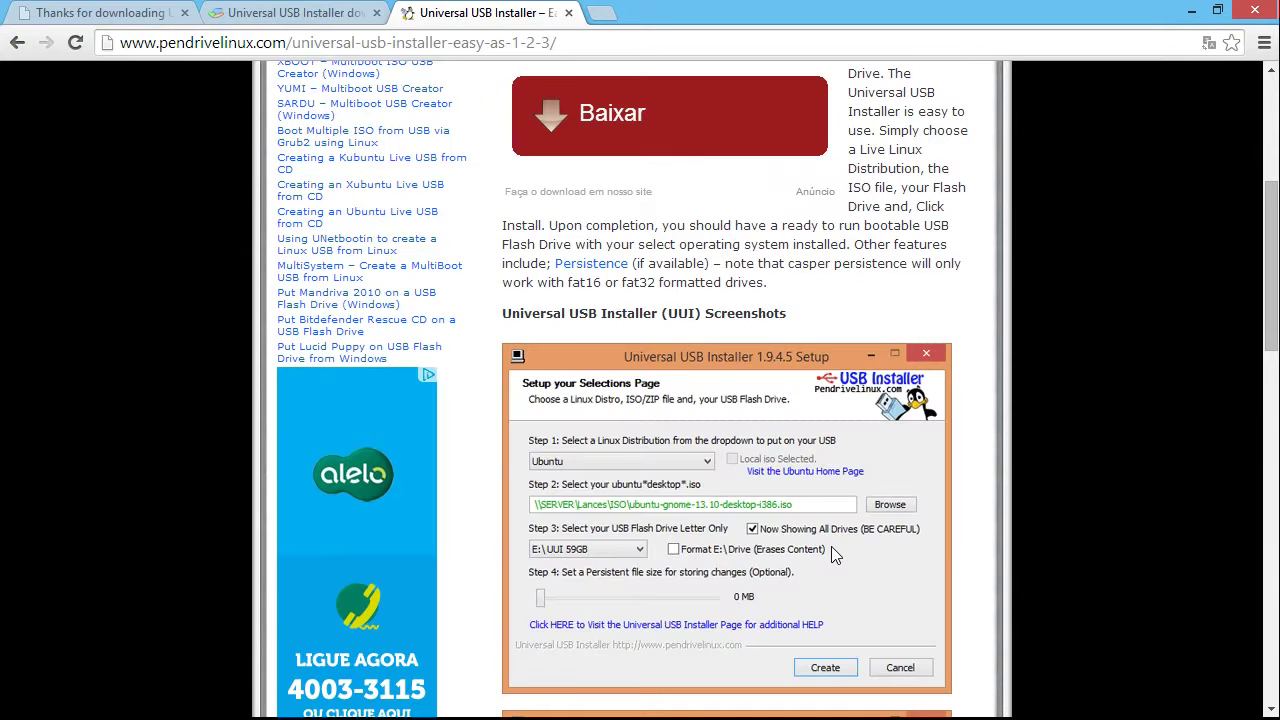
{"action": "scroll", "coordinate": [700, 400], "scroll_direction": "down", "scroll_amount": 3}
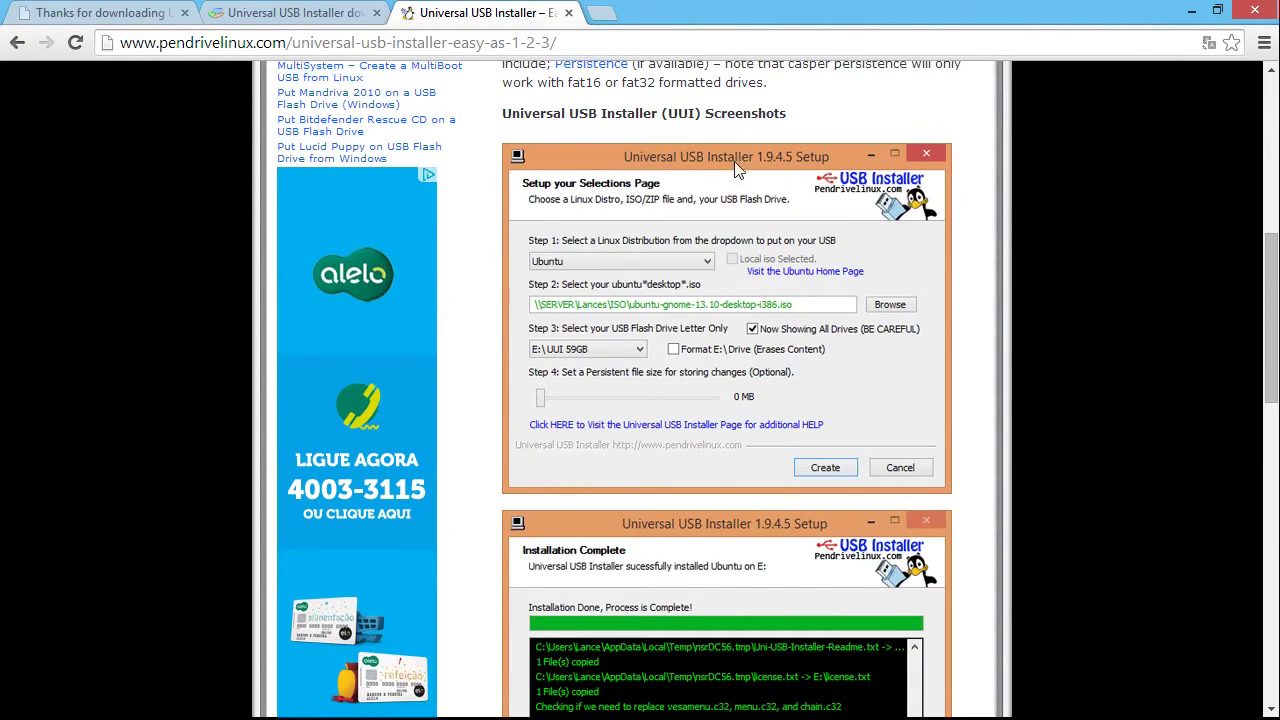
{"action": "scroll", "coordinate": [771, 498], "scroll_direction": "down", "scroll_amount": 2}
{"action": "scroll", "coordinate": [770, 502], "scroll_direction": "down", "scroll_amount": 2}
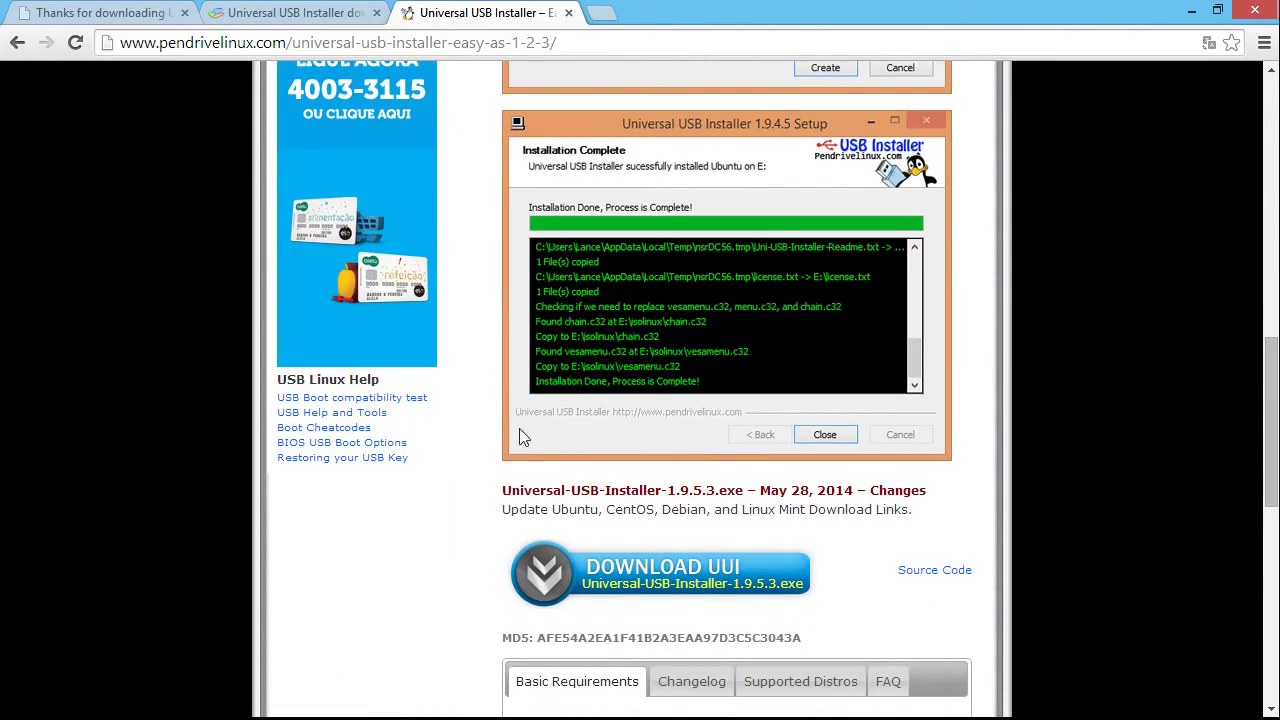
Download Universal-USB-Installer-1.9.5.3 from pendrivelinux.com into the Linux Ubuntu folder
{"action": "left_click", "coordinate": [700, 581]}
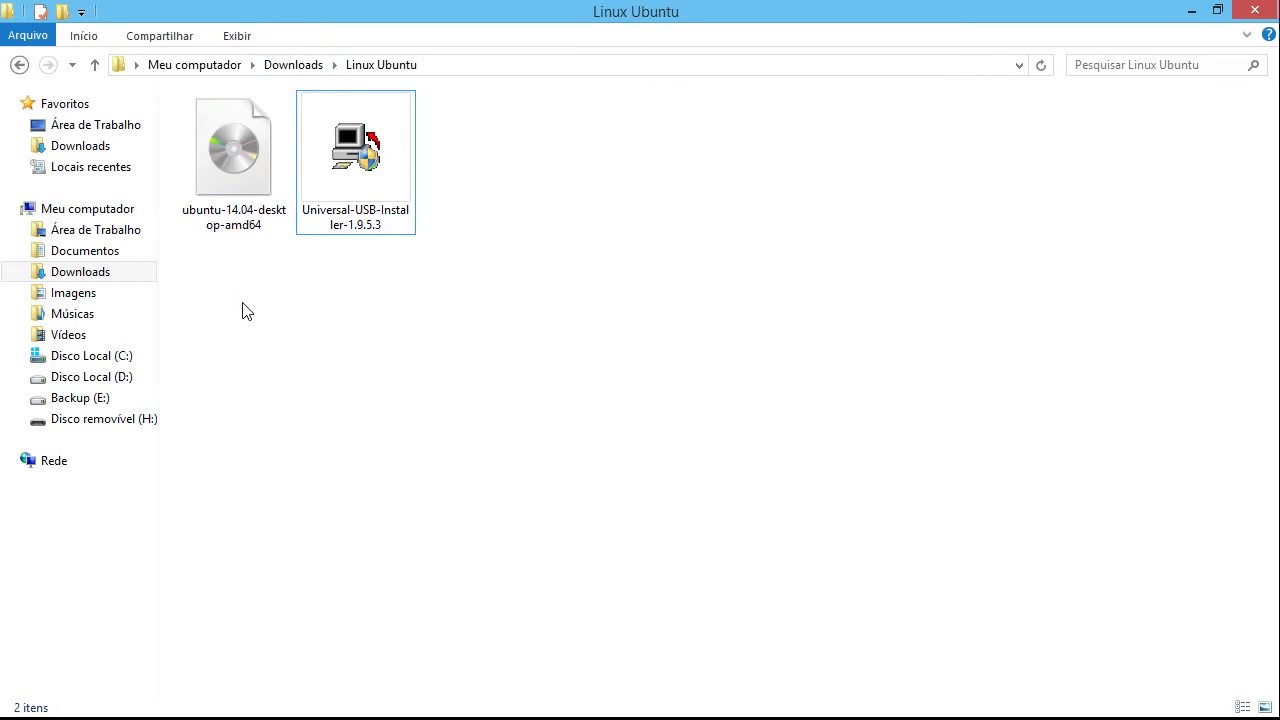
Run Universal-USB-Installer-1.9.5.3 from the Linux Ubuntu folder beside the ubuntu-14.04-desktop-amd64 ISO
{"action": "left_click_drag", "start_coordinate": [216, 310], "coordinate": [257, 232]}
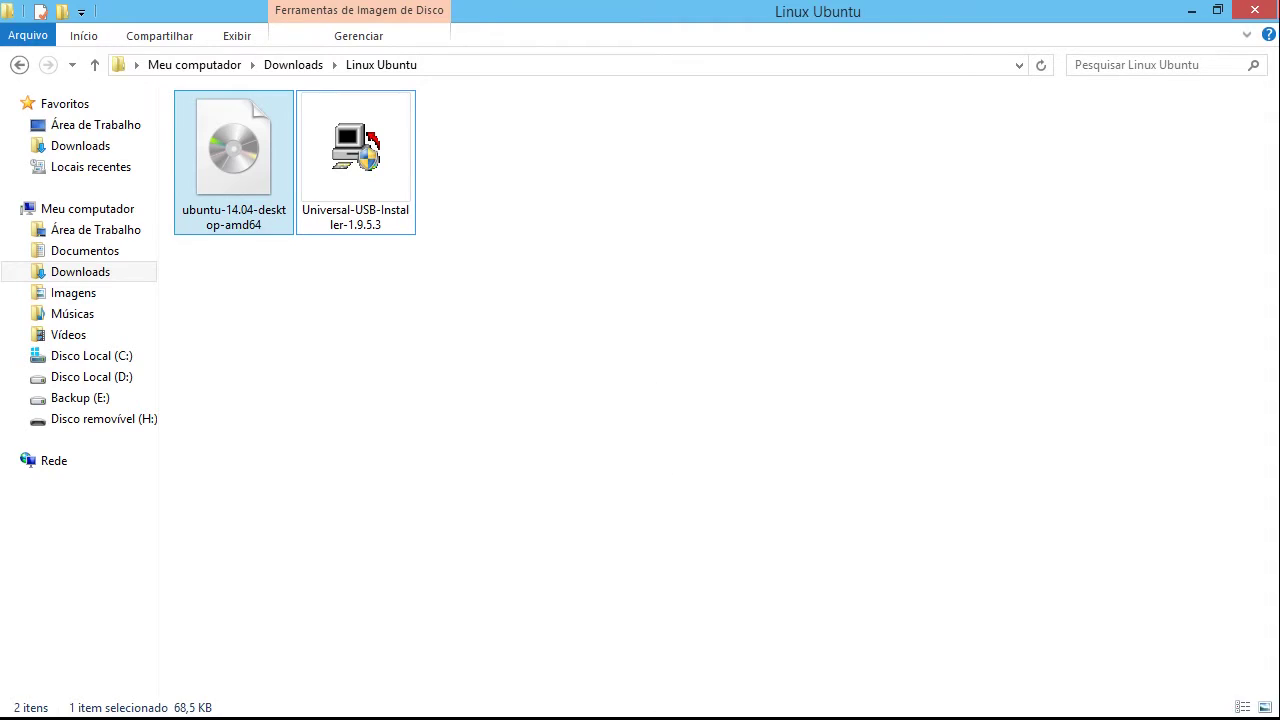
{"action": "mouse_move", "coordinate": [583, 716]}
{"action": "left_click", "coordinate": [370, 217]}
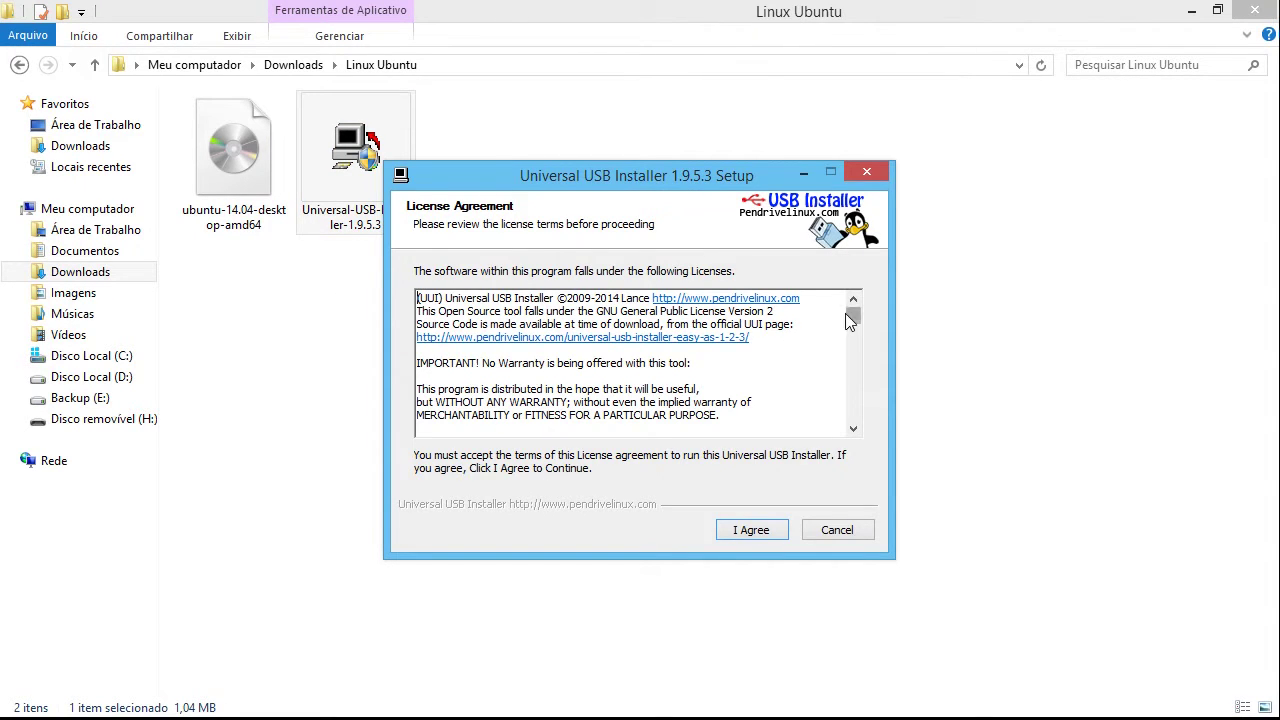
Read through the Universal USB Installer License Agreement and accept it
{"action": "left_click_drag", "start_coordinate": [852, 316], "coordinate": [856, 422]}
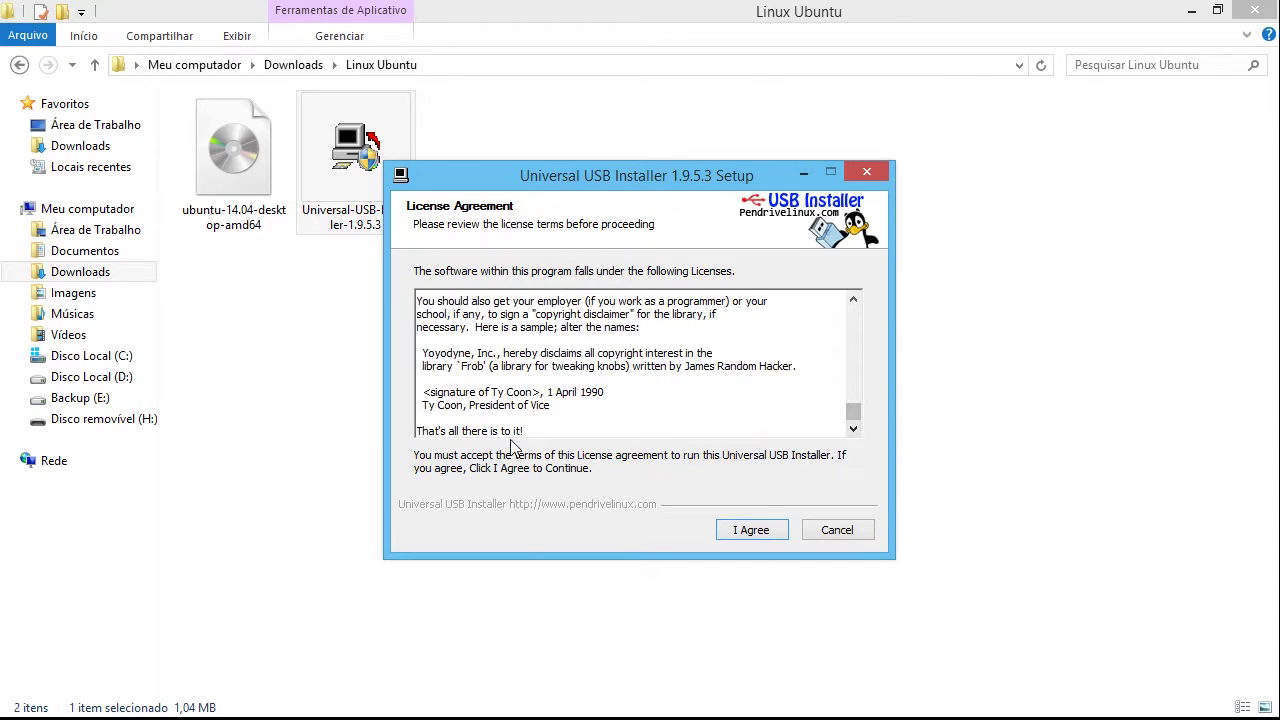
{"action": "left_click", "coordinate": [752, 531]}
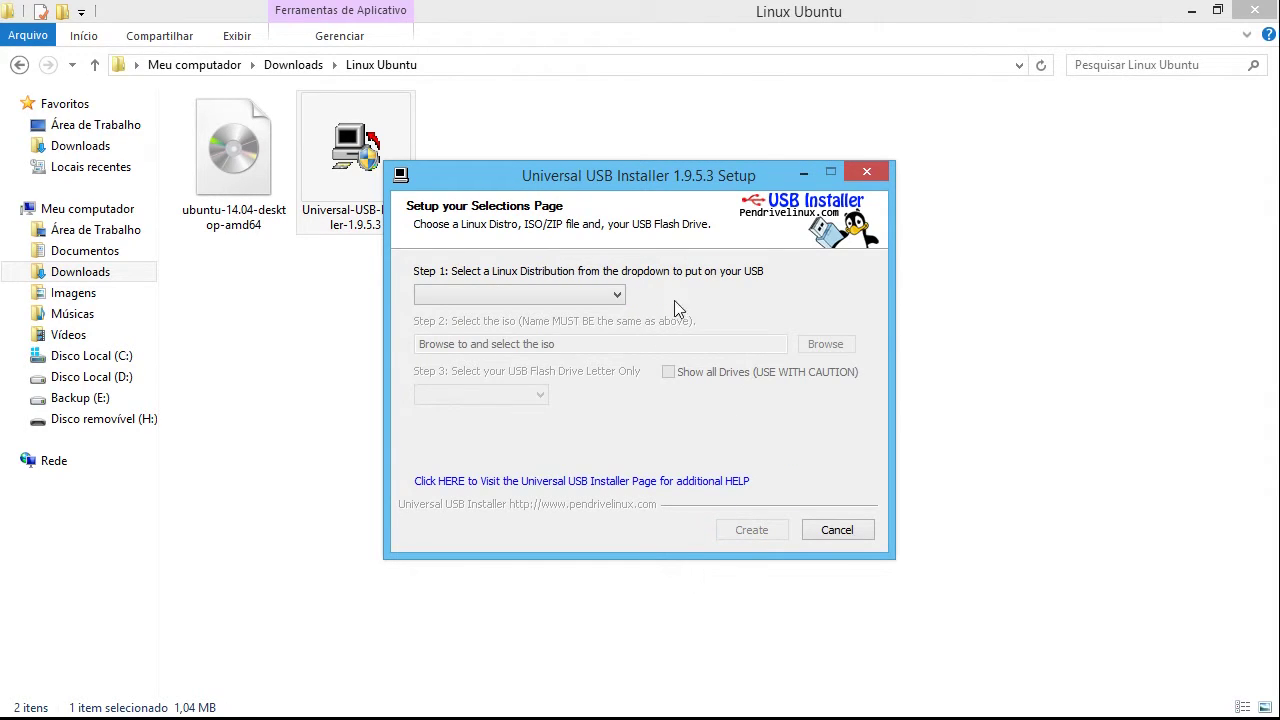
Pick Ubuntu from the Step 1 Linux distribution list
{"action": "left_click", "coordinate": [612, 294]}
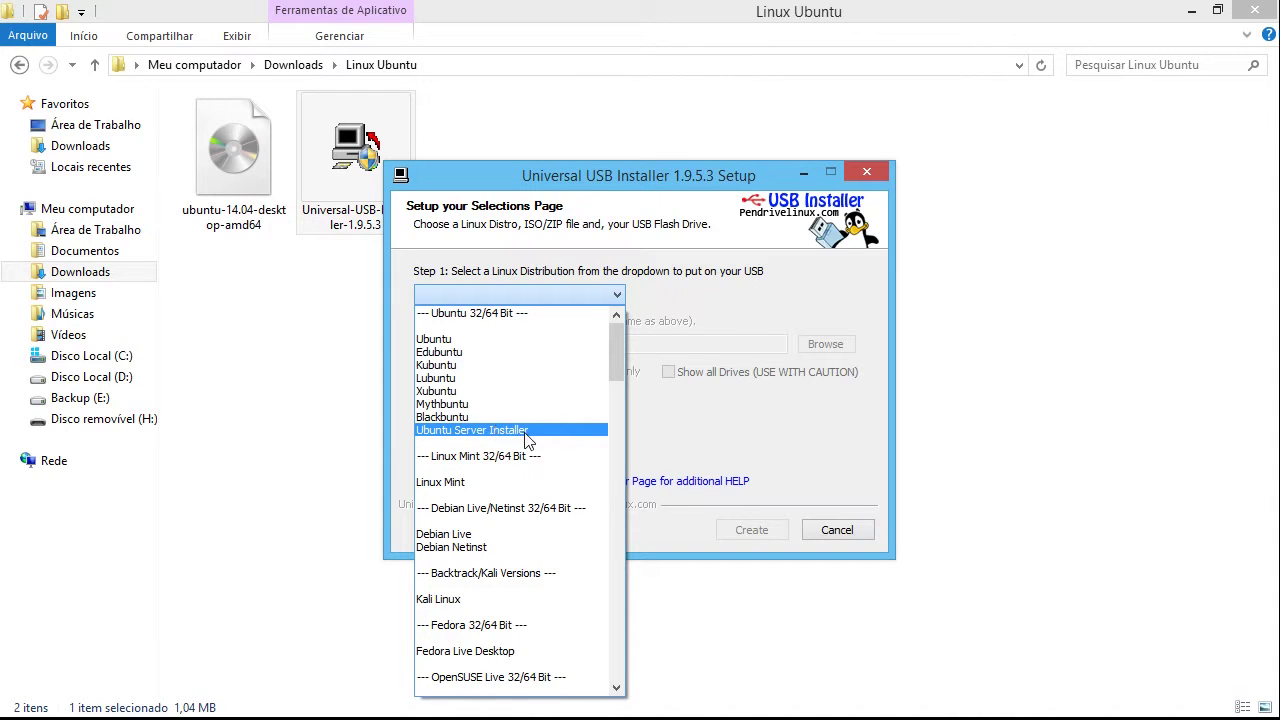
{"action": "left_click_drag", "start_coordinate": [612, 366], "coordinate": [619, 690]}
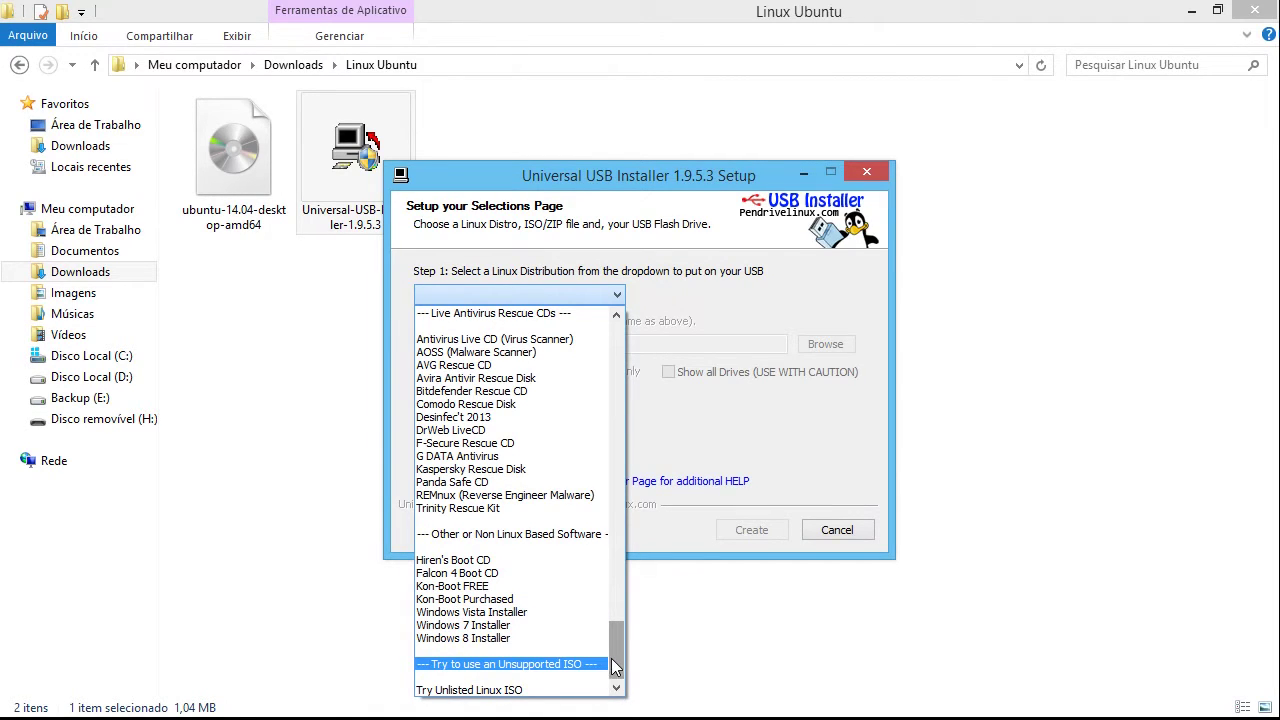
{"action": "left_click_drag", "start_coordinate": [614, 678], "coordinate": [614, 350]}
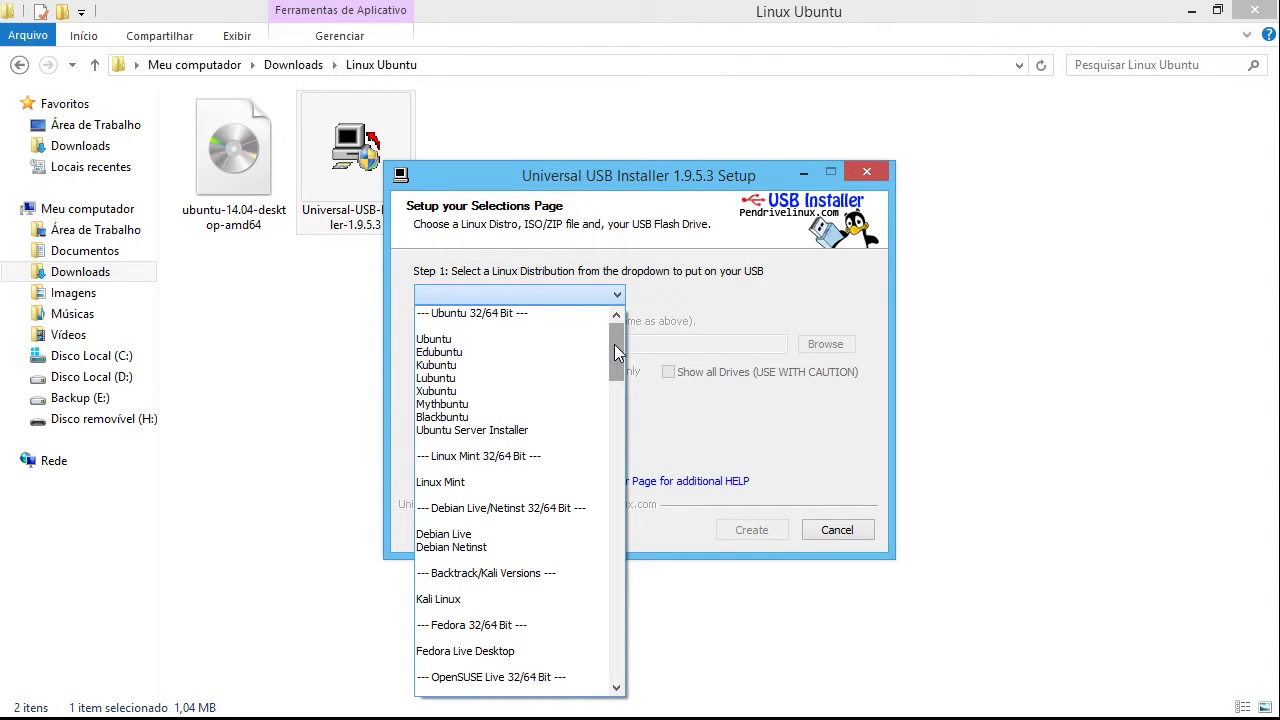
{"action": "left_click", "coordinate": [457, 339]}
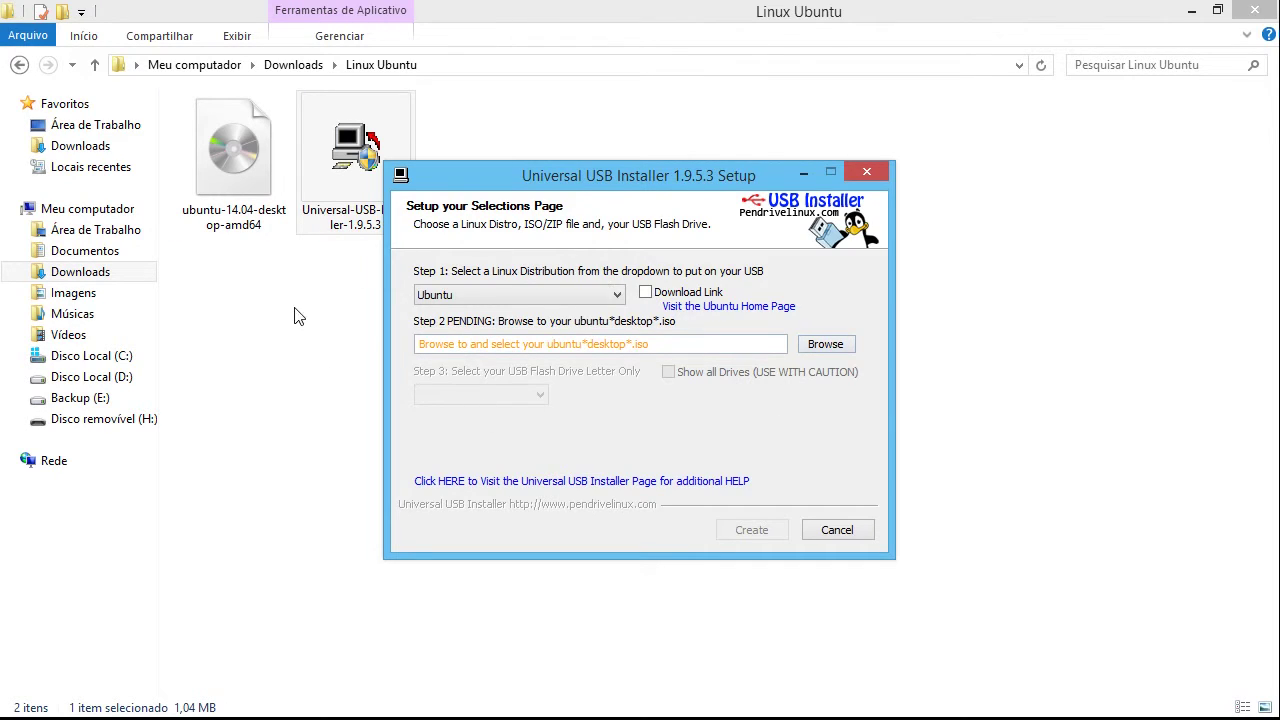
Choose ubuntu-14.04-desktop-amd64 from the Linux Ubuntu folder as the Step 2 ISO
{"action": "left_click", "coordinate": [830, 346]}
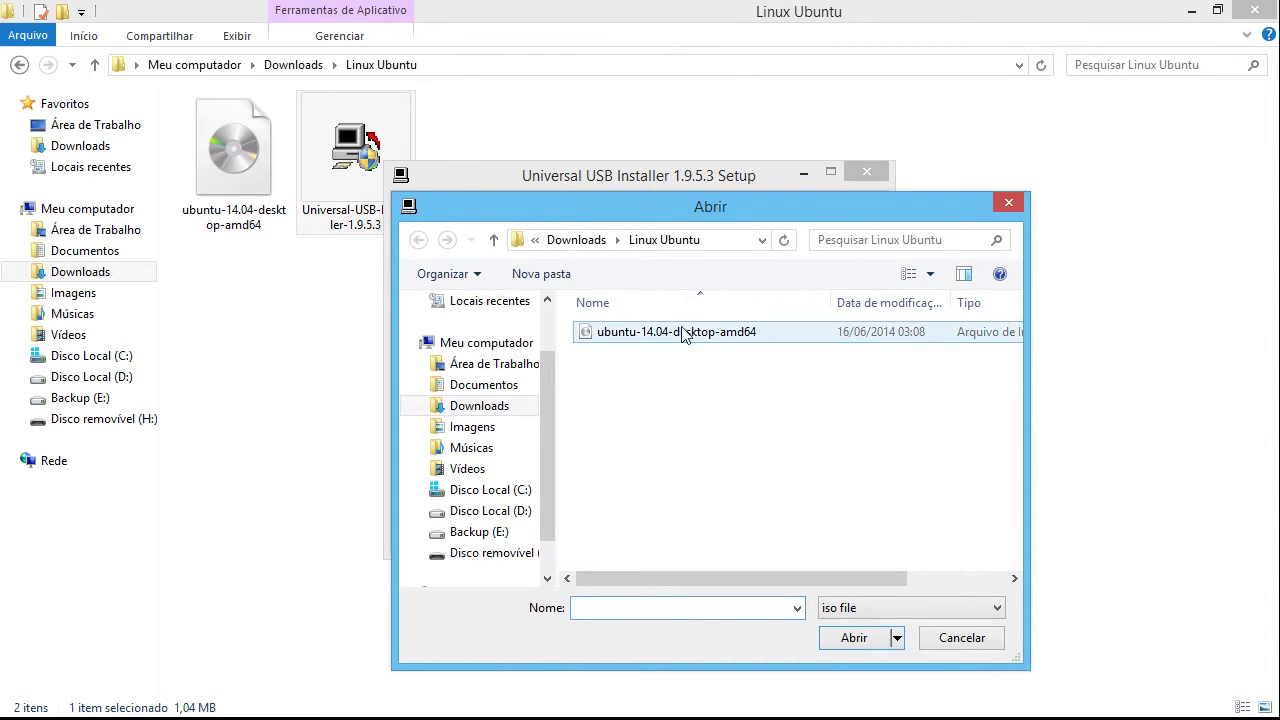
{"action": "left_click", "coordinate": [692, 337]}
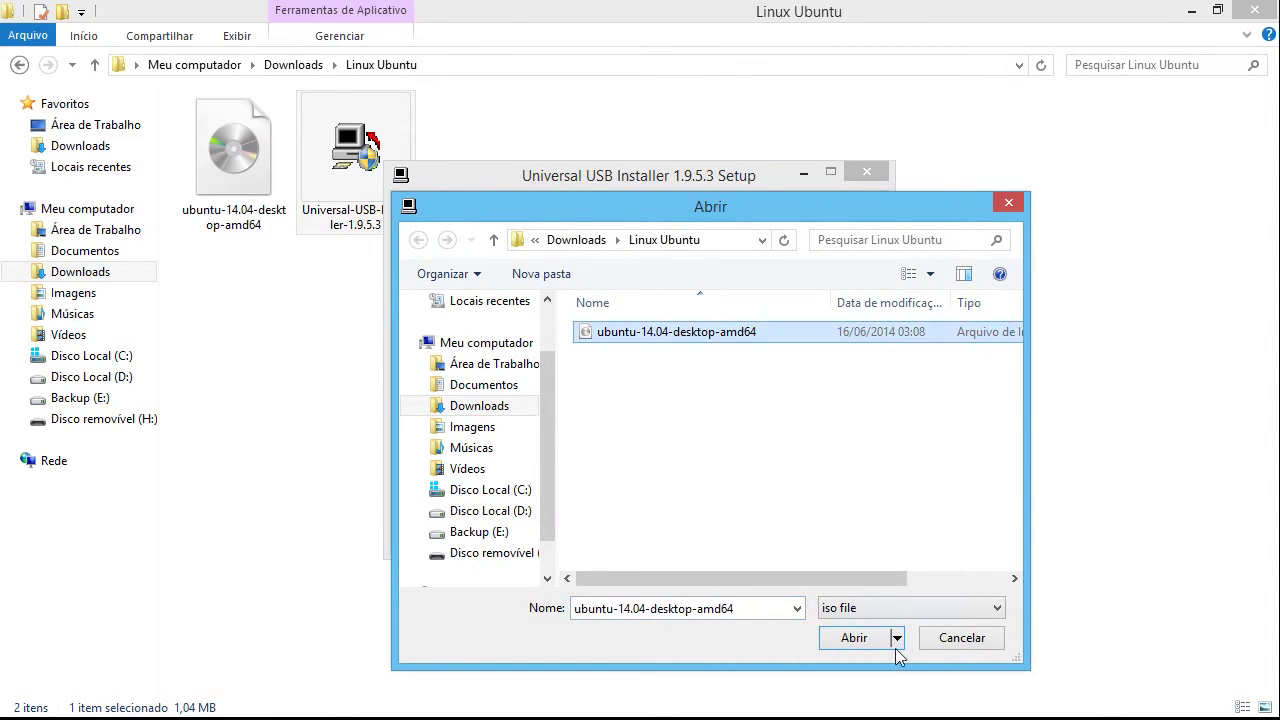
{"action": "left_click", "coordinate": [855, 640]}
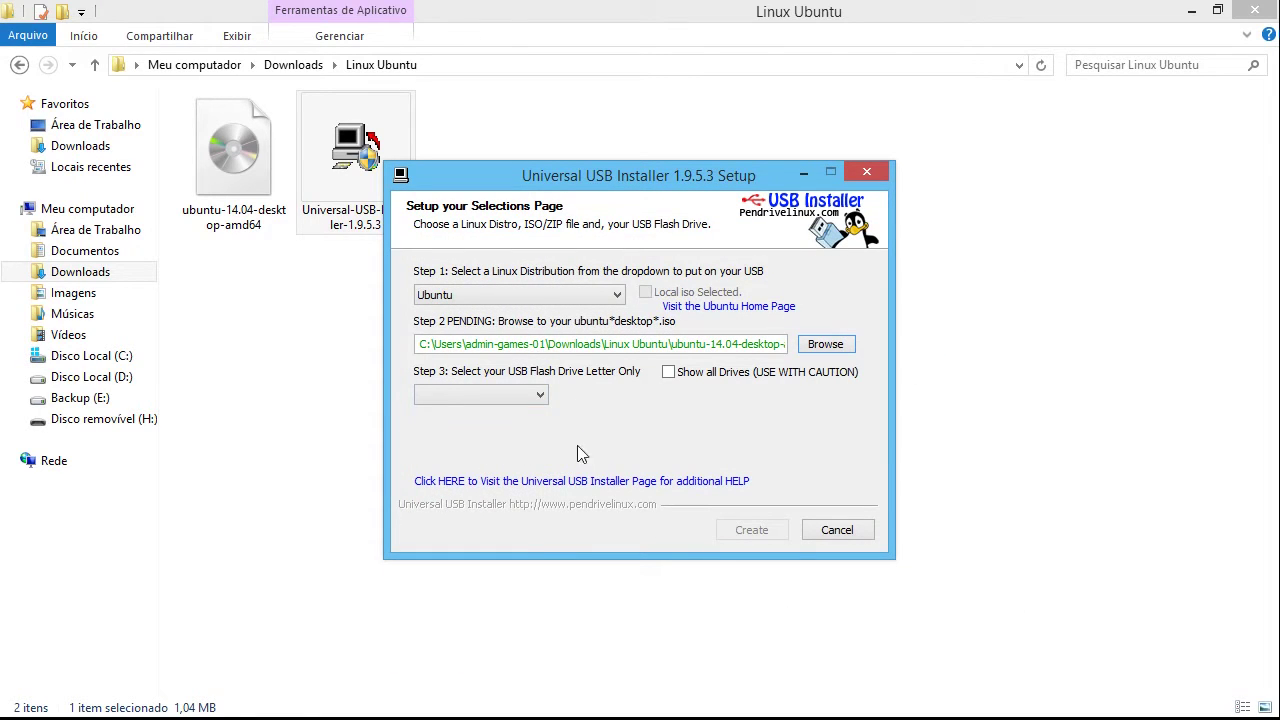
{"action": "left_click", "coordinate": [540, 396]}
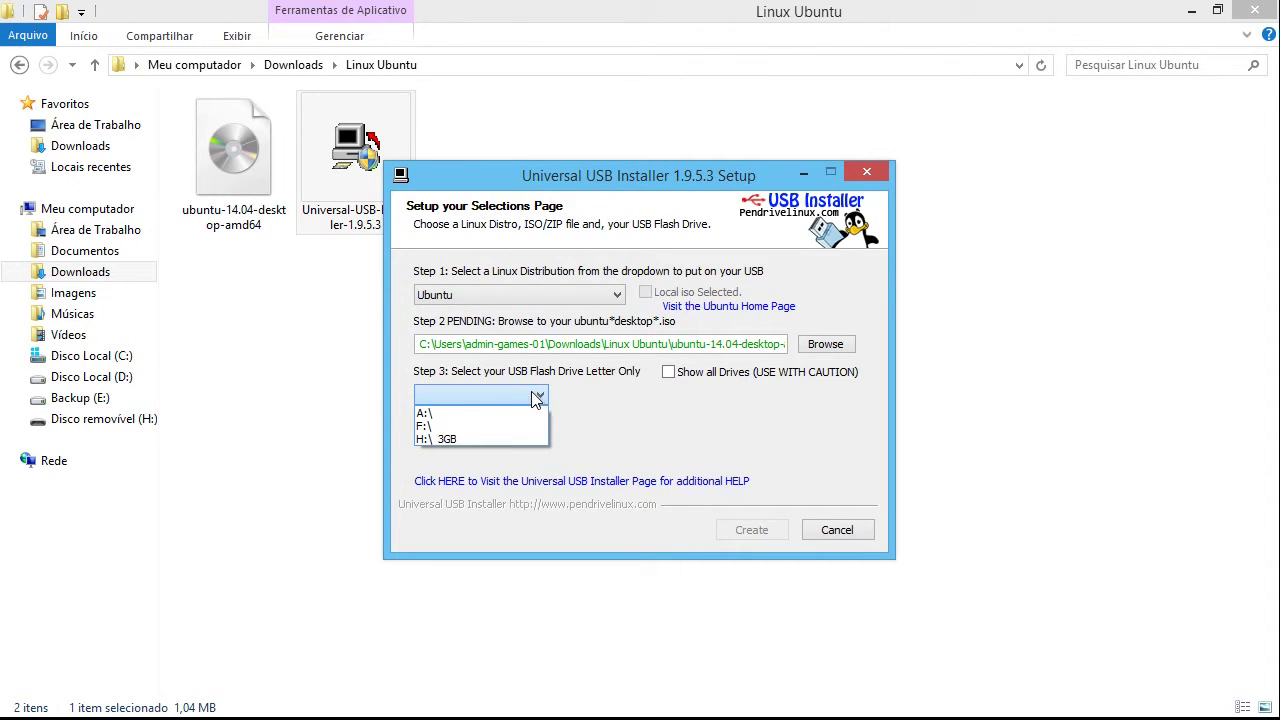
Choose the 3GB H:\ flash drive with formatting turned off, then start Create
{"action": "left_click", "coordinate": [582, 409]}
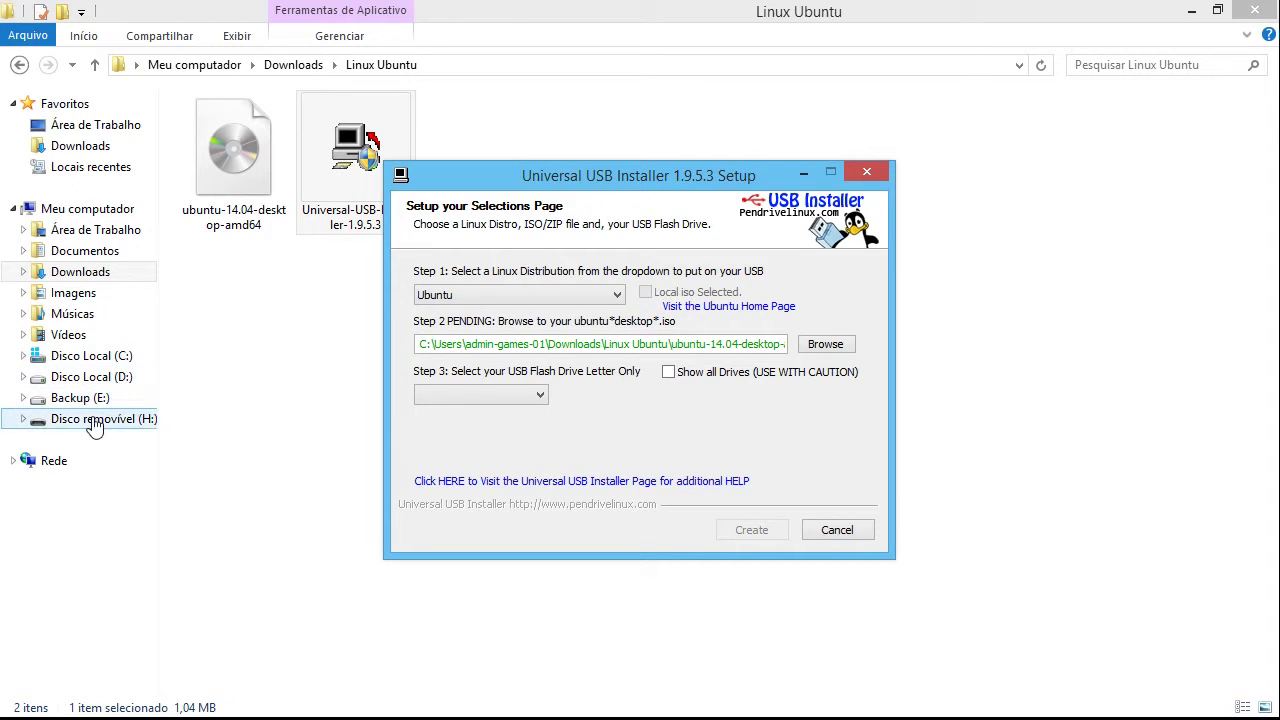
{"action": "left_click", "coordinate": [508, 396]}
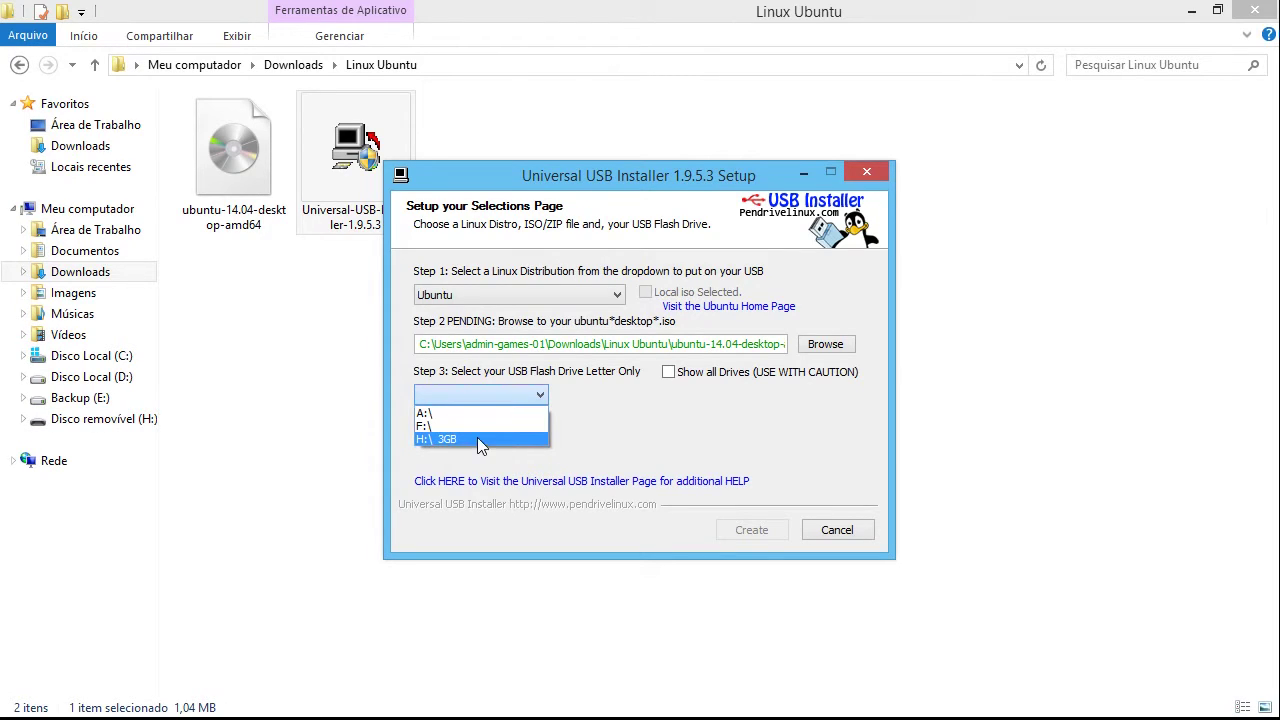
{"action": "left_click", "coordinate": [478, 440]}
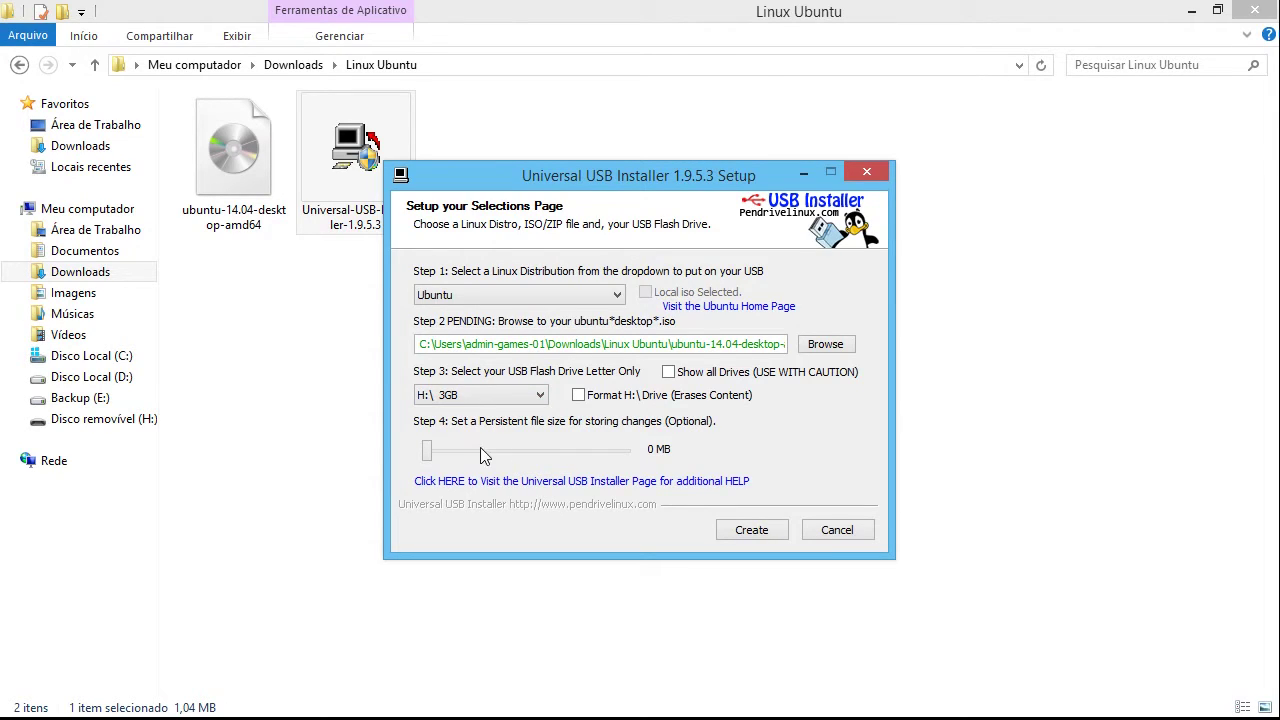
{"action": "left_click", "coordinate": [579, 396]}
{"action": "left_click", "coordinate": [752, 531]}
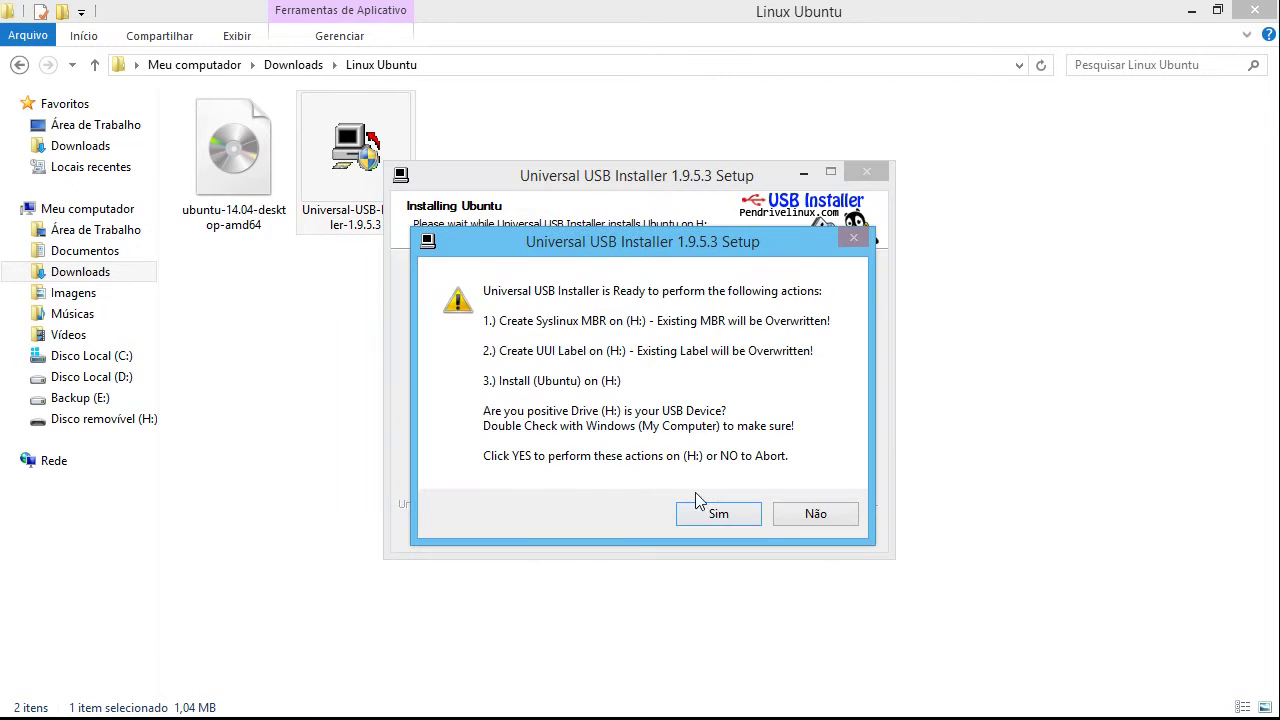
Confirm writing Ubuntu to drive H: and wait for Installation Complete
{"action": "left_click", "coordinate": [707, 513]}
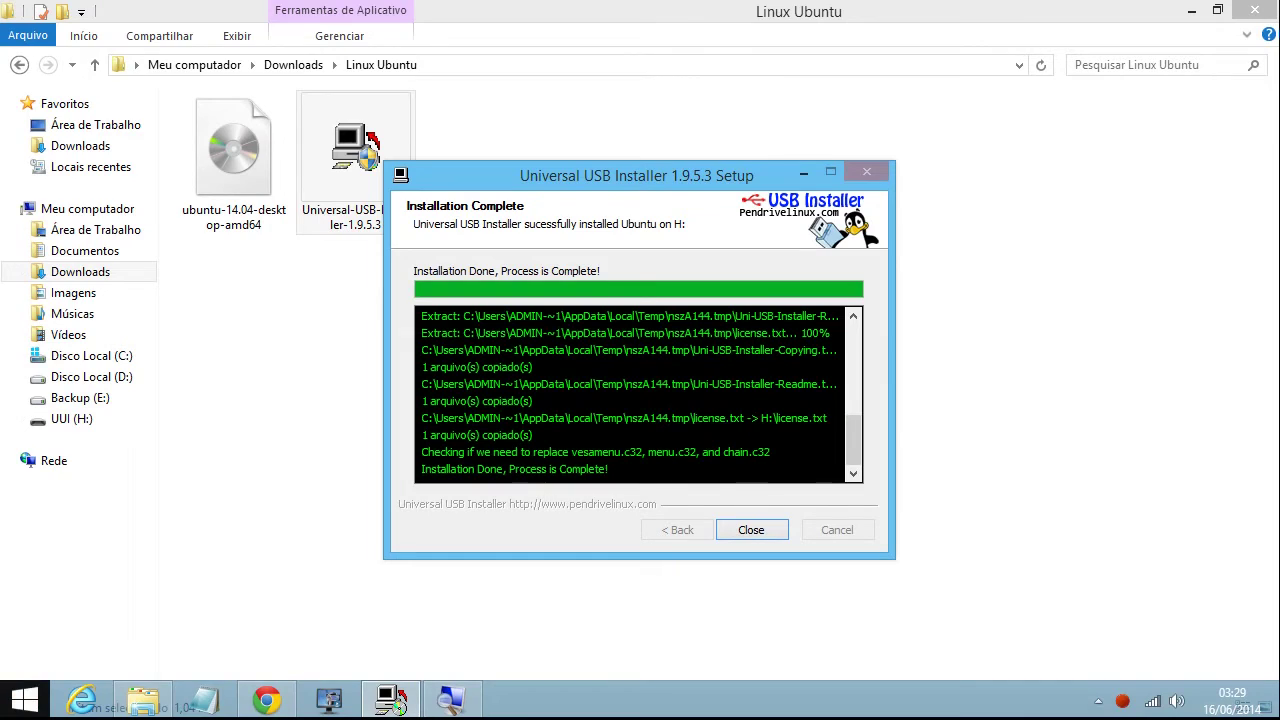
{"action": "left_click", "coordinate": [25, 698]}
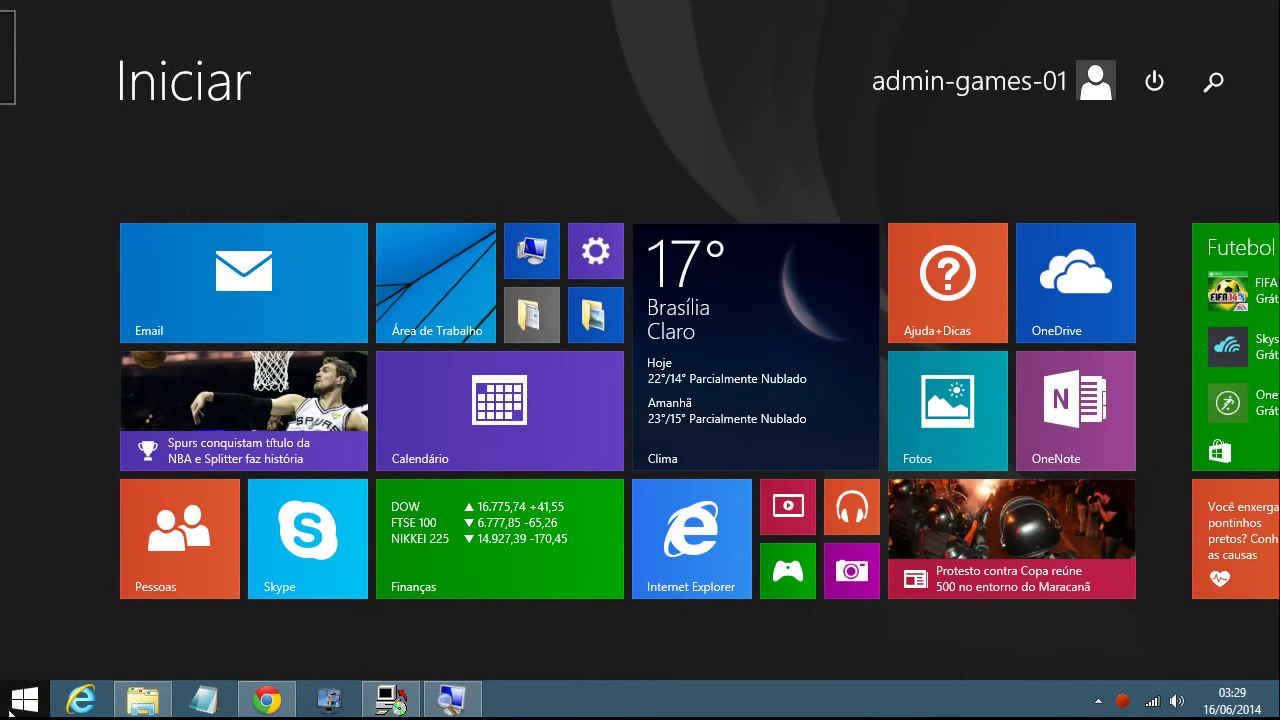
Bring up the Start screen power options to restart into BIOS setup
{"action": "left_click", "coordinate": [1157, 84]}
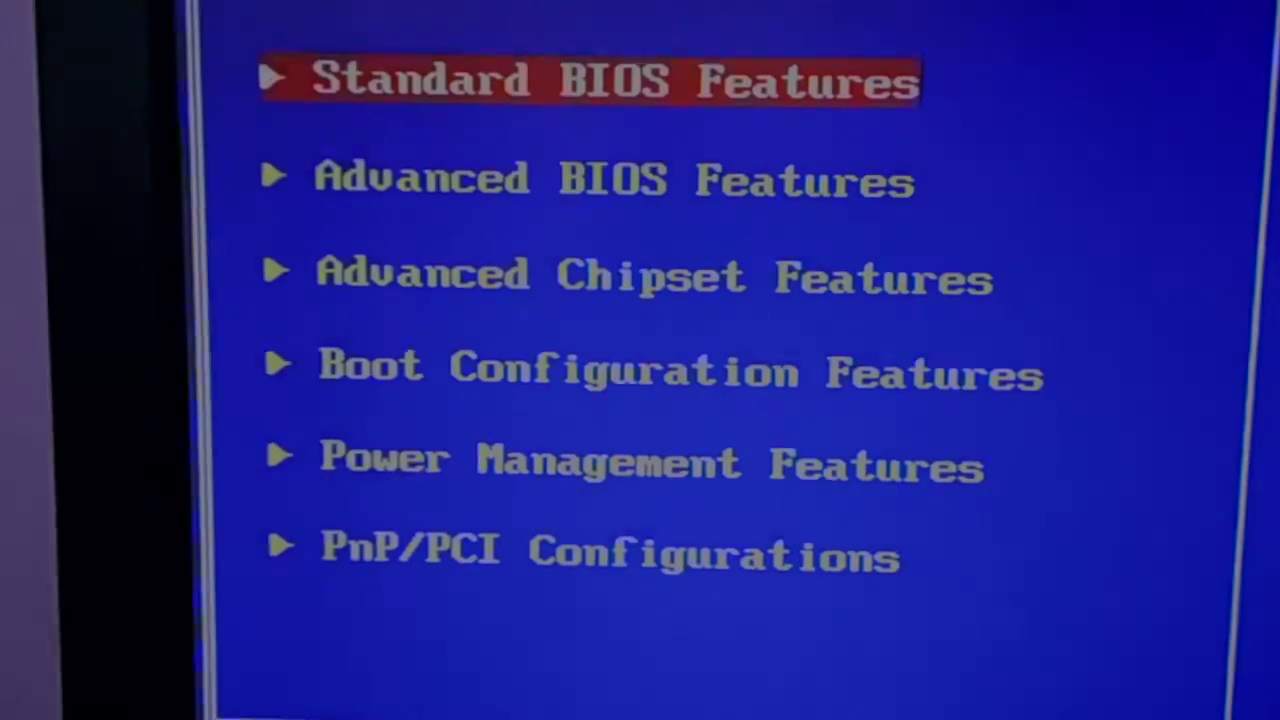
Highlight Boot Configuration Features in BIOS Setup and enter its boot settings page
{"action": "key", "text": "Down"}
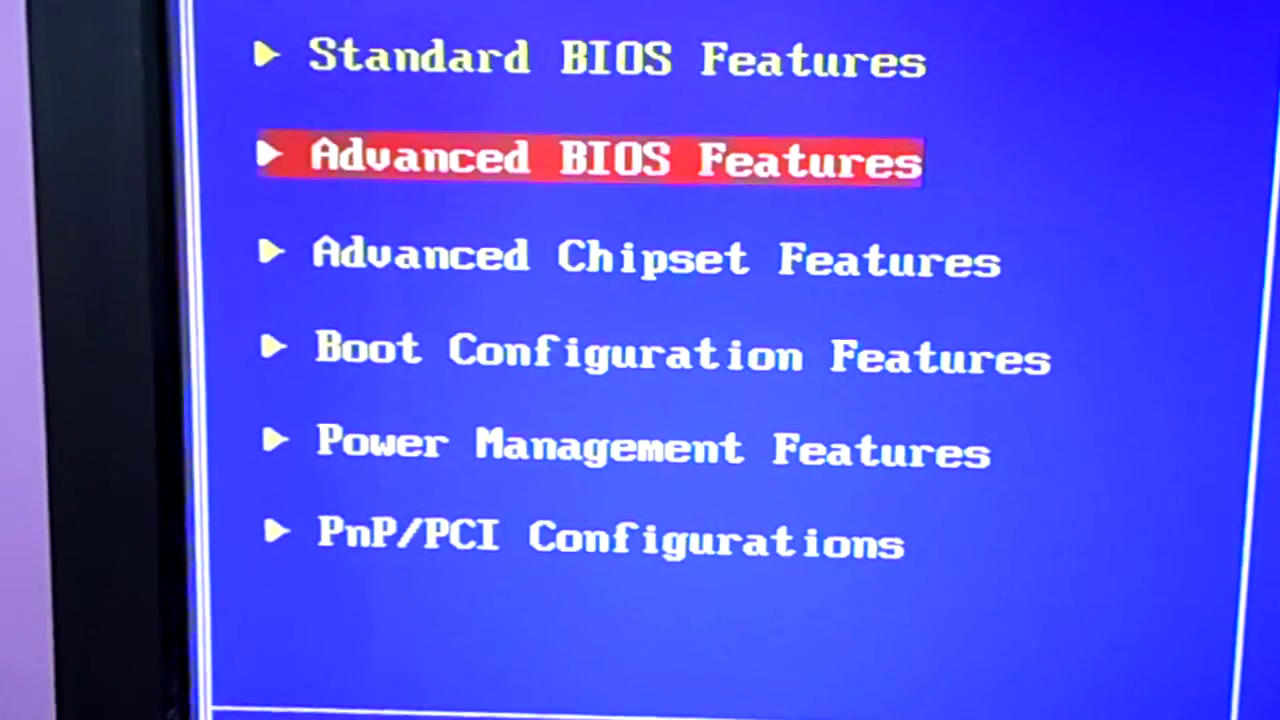
{"action": "key", "text": "Down"}
{"action": "key", "text": "Down"}
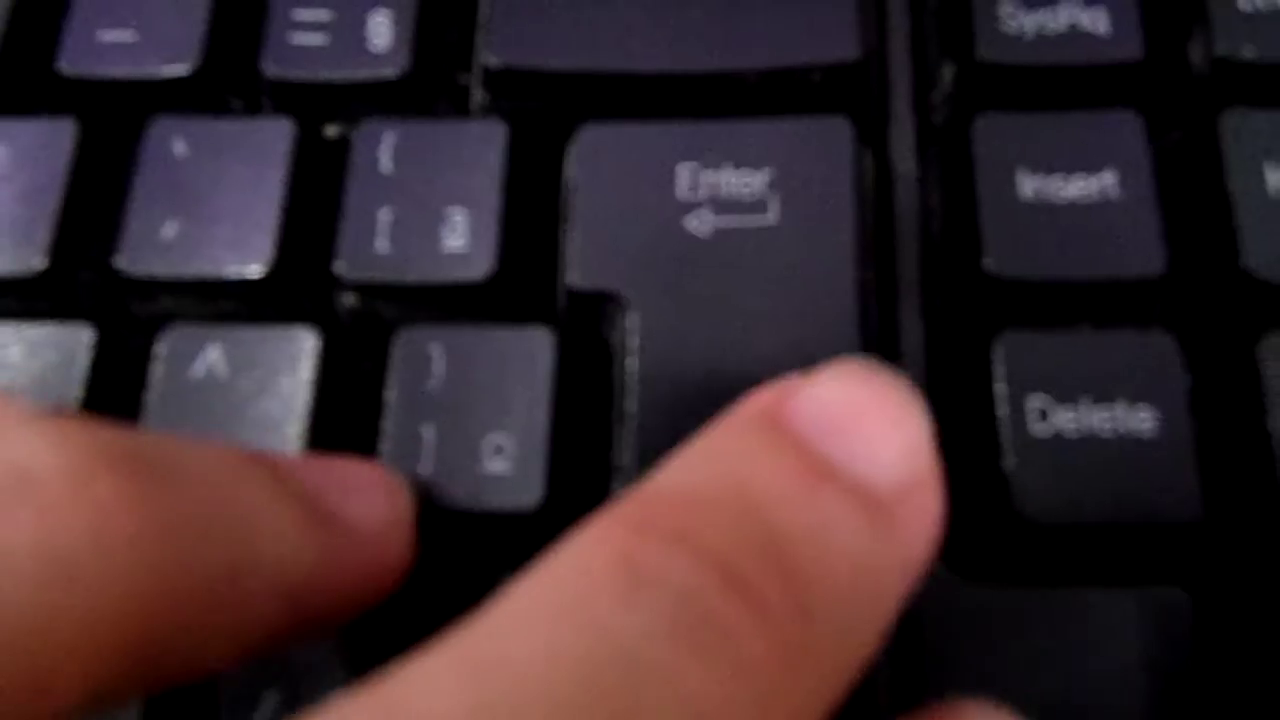
{"action": "key", "text": "Return"}
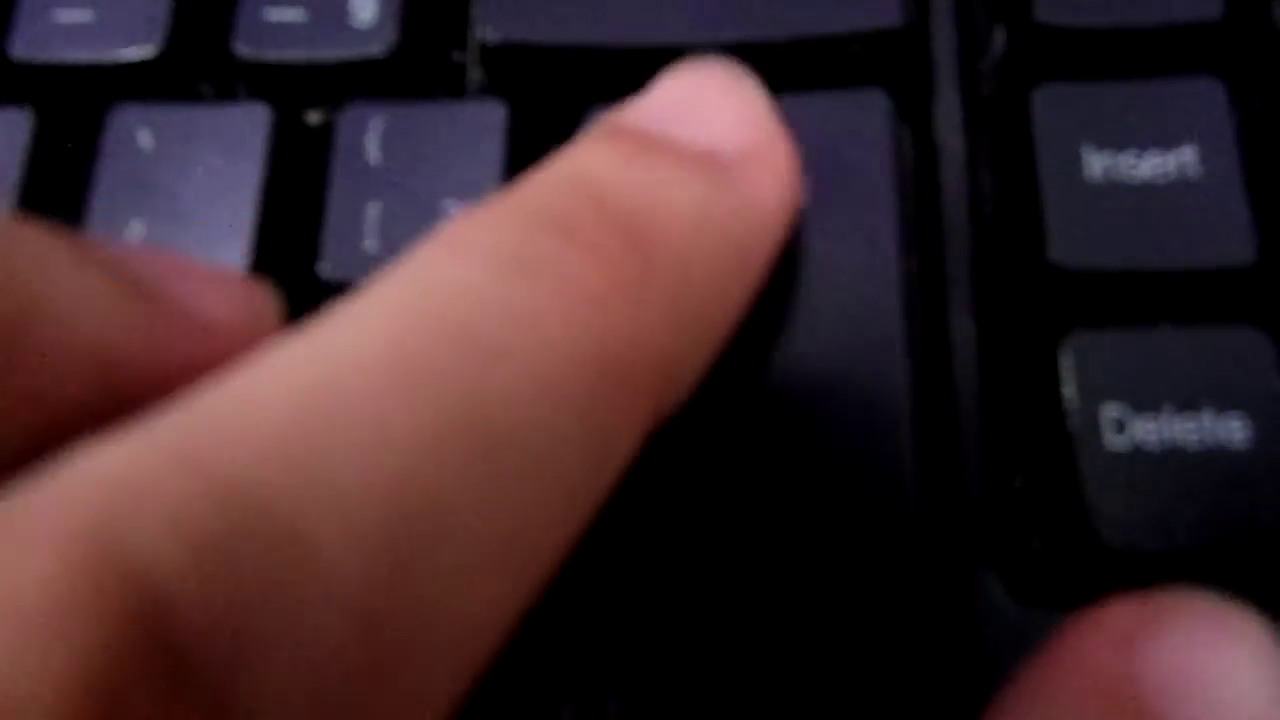
{"action": "key", "text": "Return"}
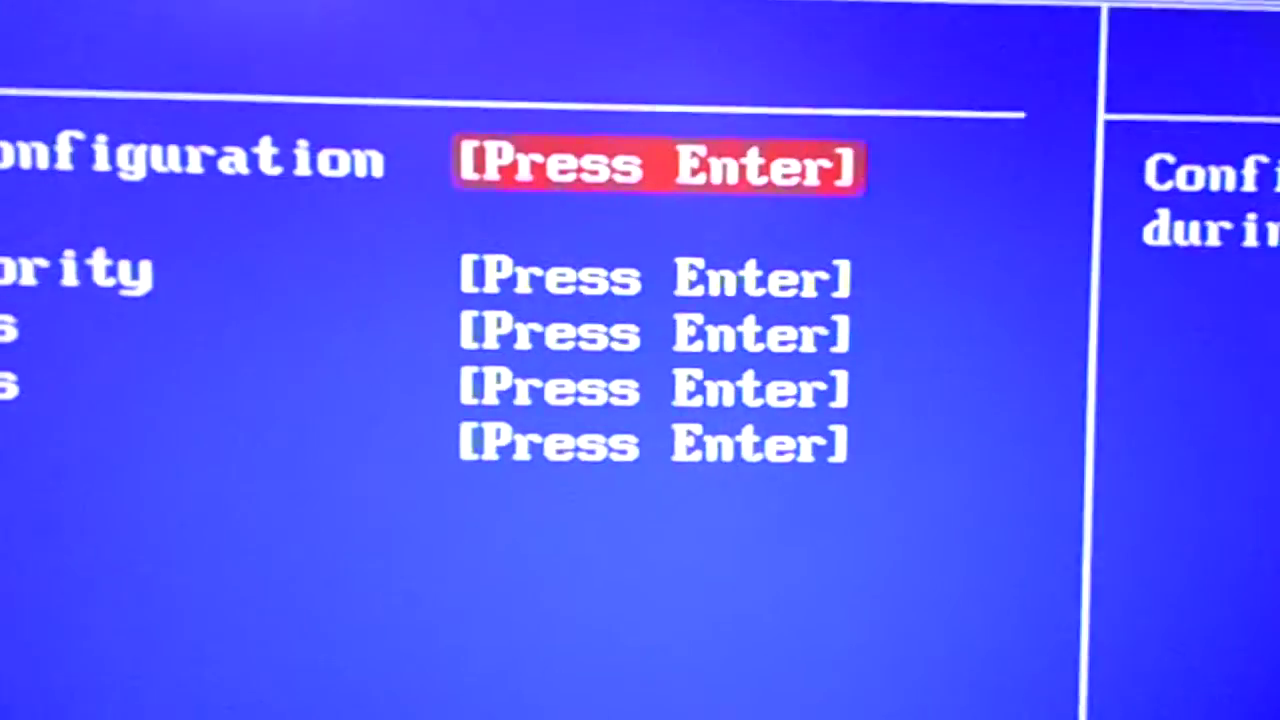
Adjust the Boot Device Priority order, then save with F10 and restart
{"action": "key", "text": "Down"}
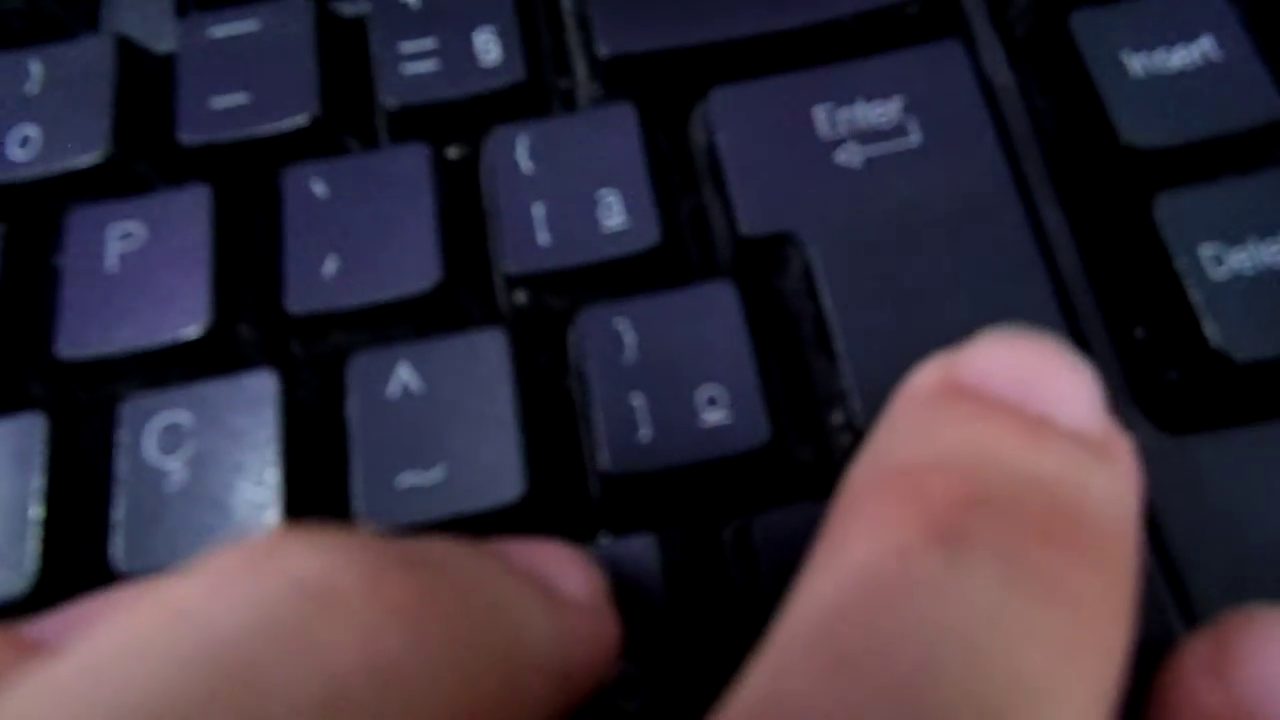
{"action": "key", "text": "Return"}
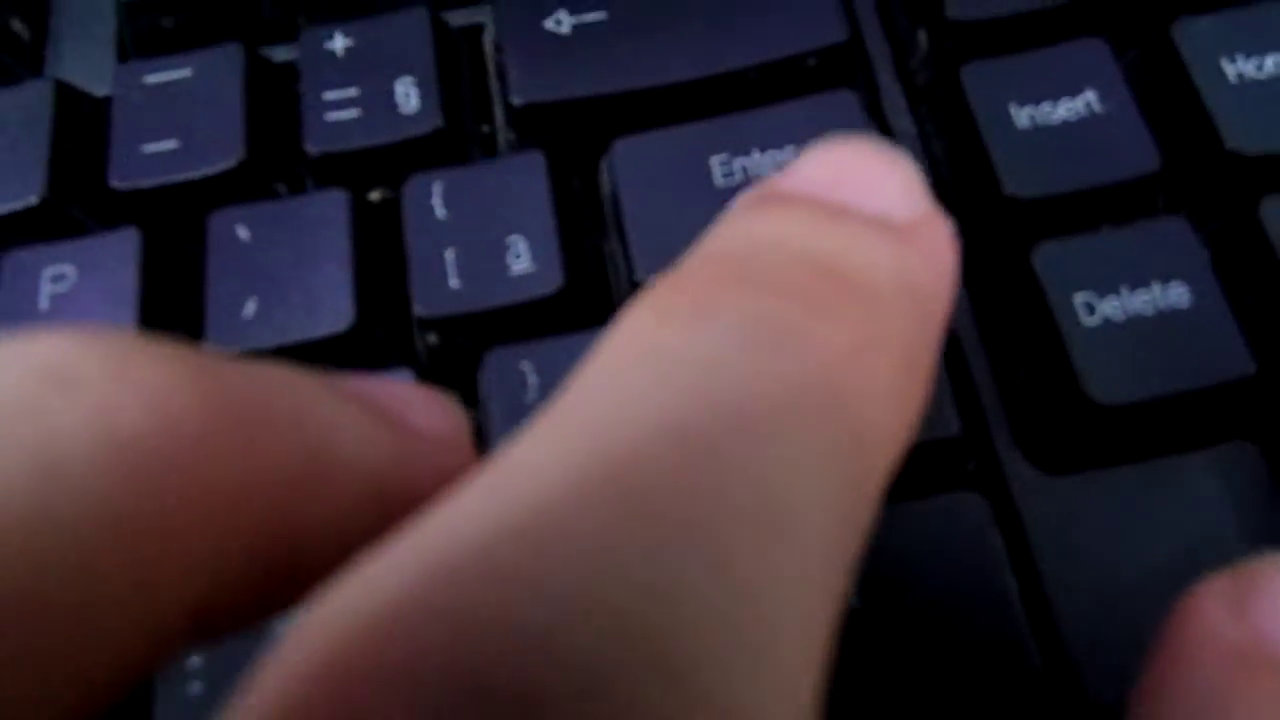
{"action": "key", "text": "Return"}
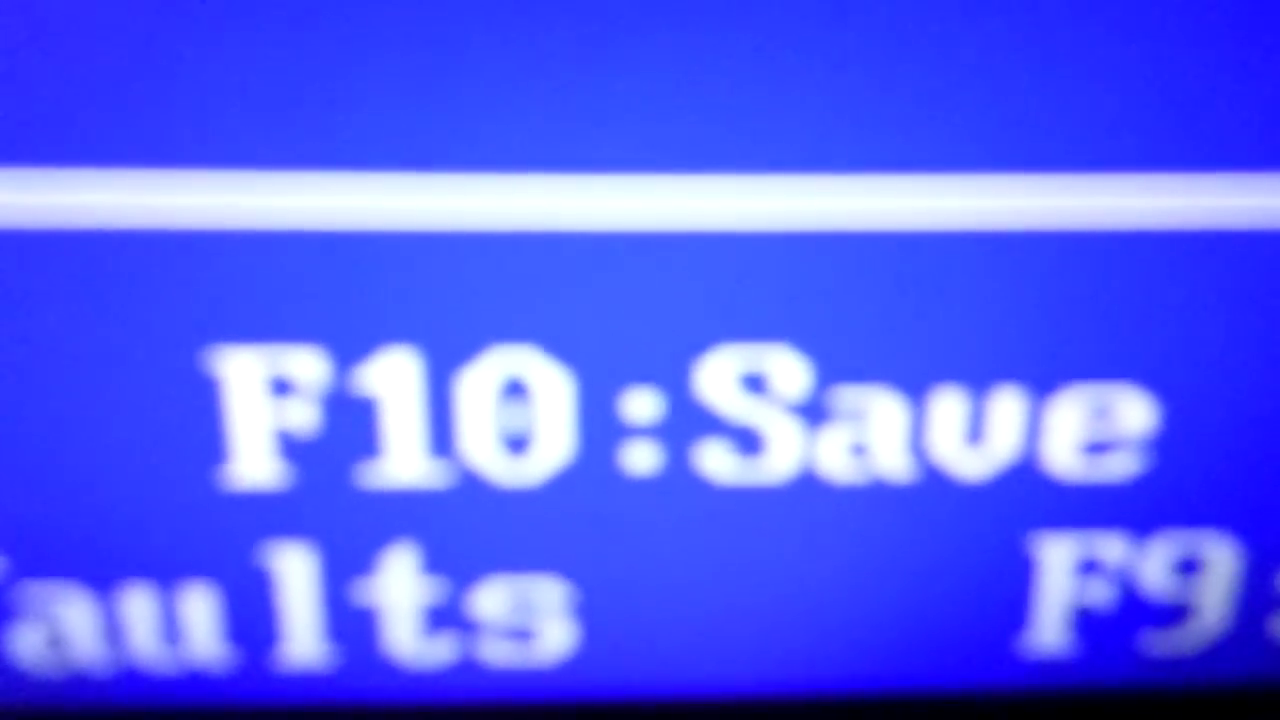
{"action": "key", "text": "F10"}
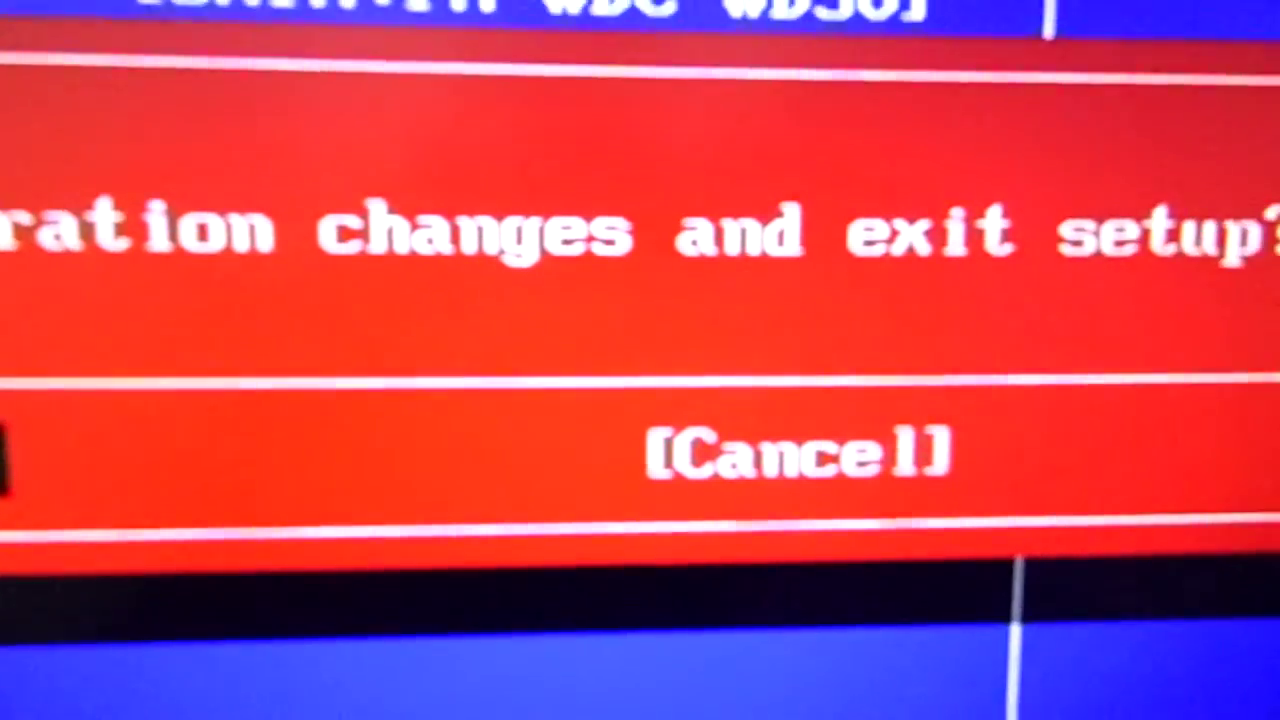
{"action": "key", "text": "Return"}
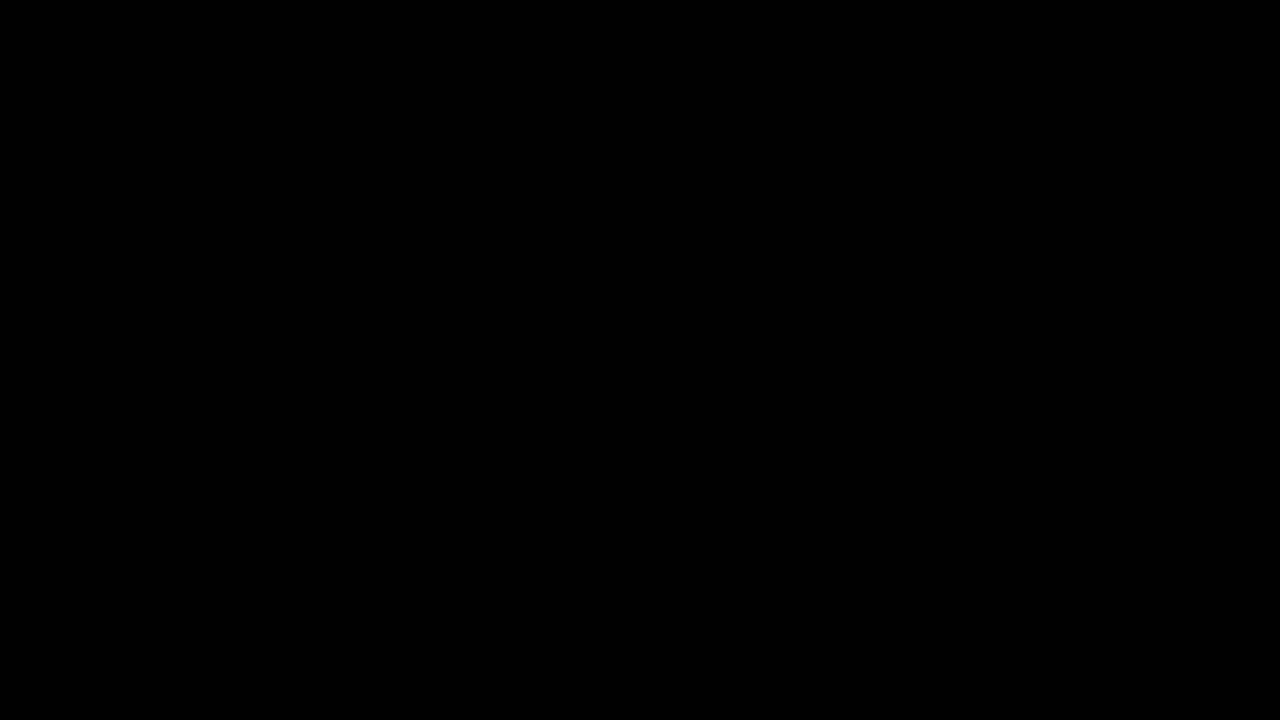
Tap F11 repeatedly during startup to call up the one-time boot device menu
{"action": "key", "text": "F11"}
{"action": "key", "text": "F11"}
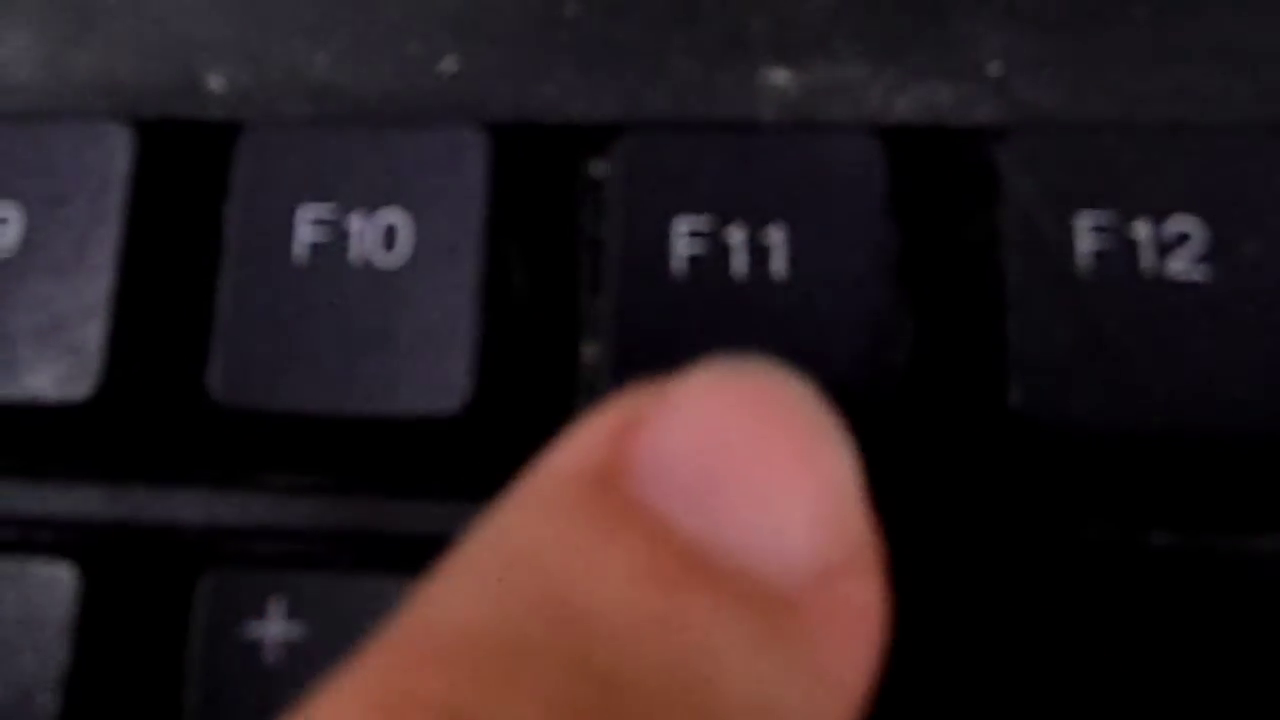
{"action": "key", "text": "F11"}
{"action": "key", "text": "F11"}
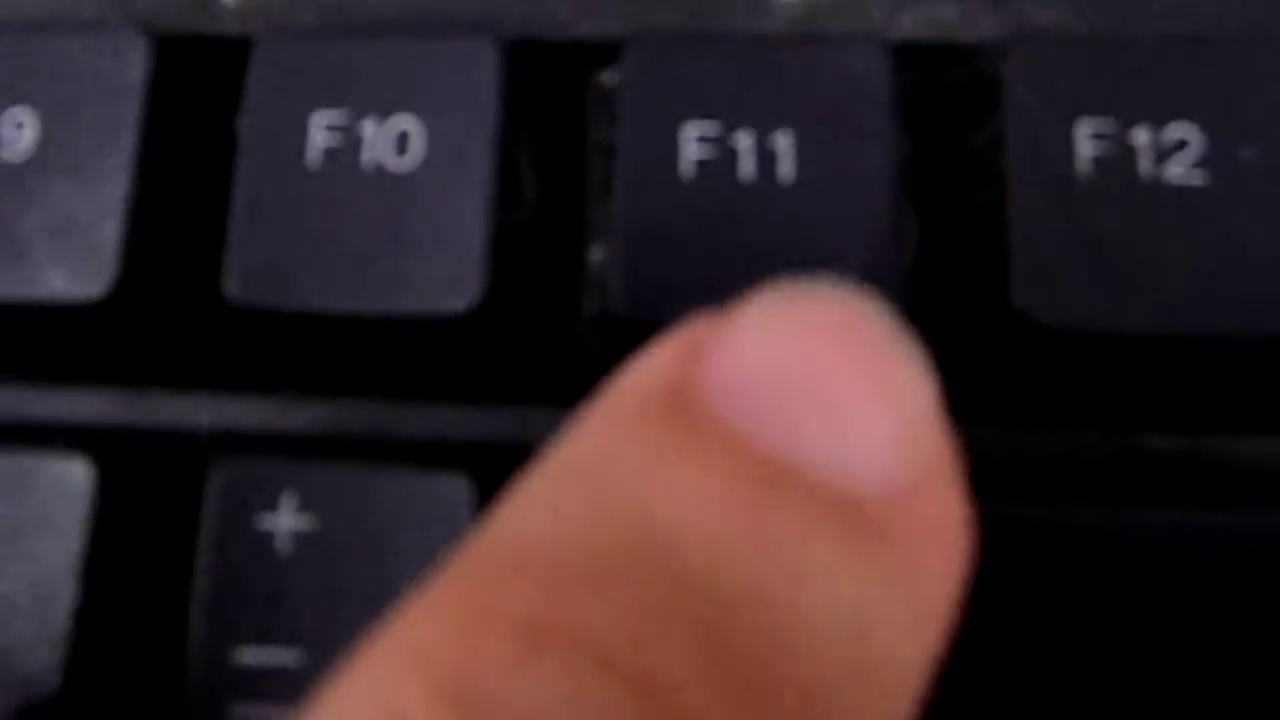
{"action": "key", "text": "F11"}
{"action": "key", "text": "F11"}
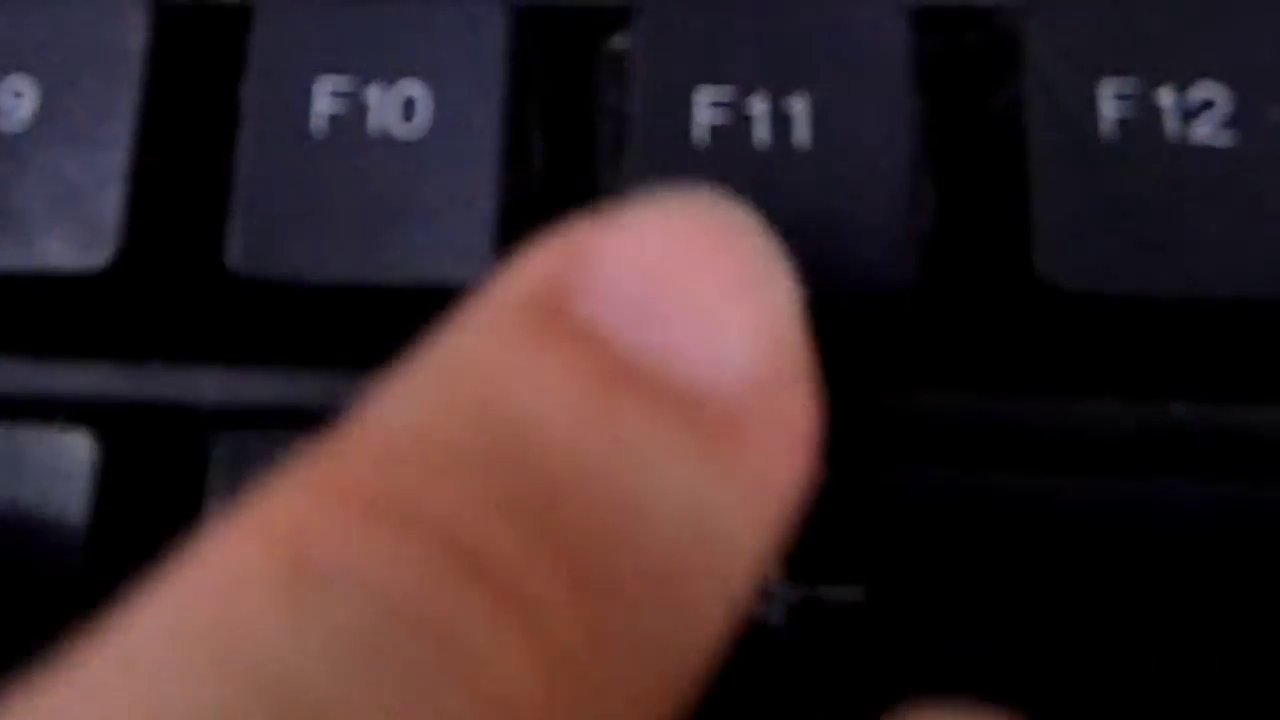
{"action": "key", "text": "F11"}
{"action": "key", "text": "F11"}
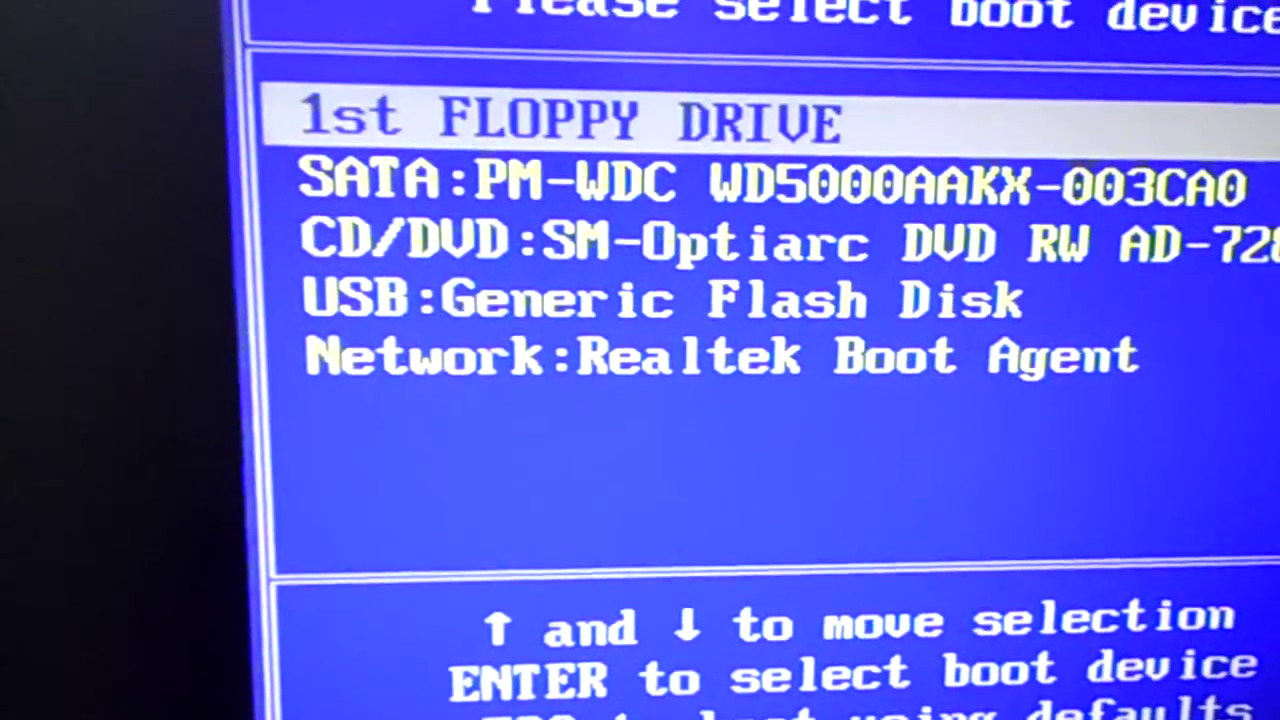
Boot from USB:Generic Flash Disk to reach the Ubuntu installer Welcome screen
{"action": "key", "text": "Down"}
{"action": "key", "text": "Down"}
{"action": "key", "text": "Down"}
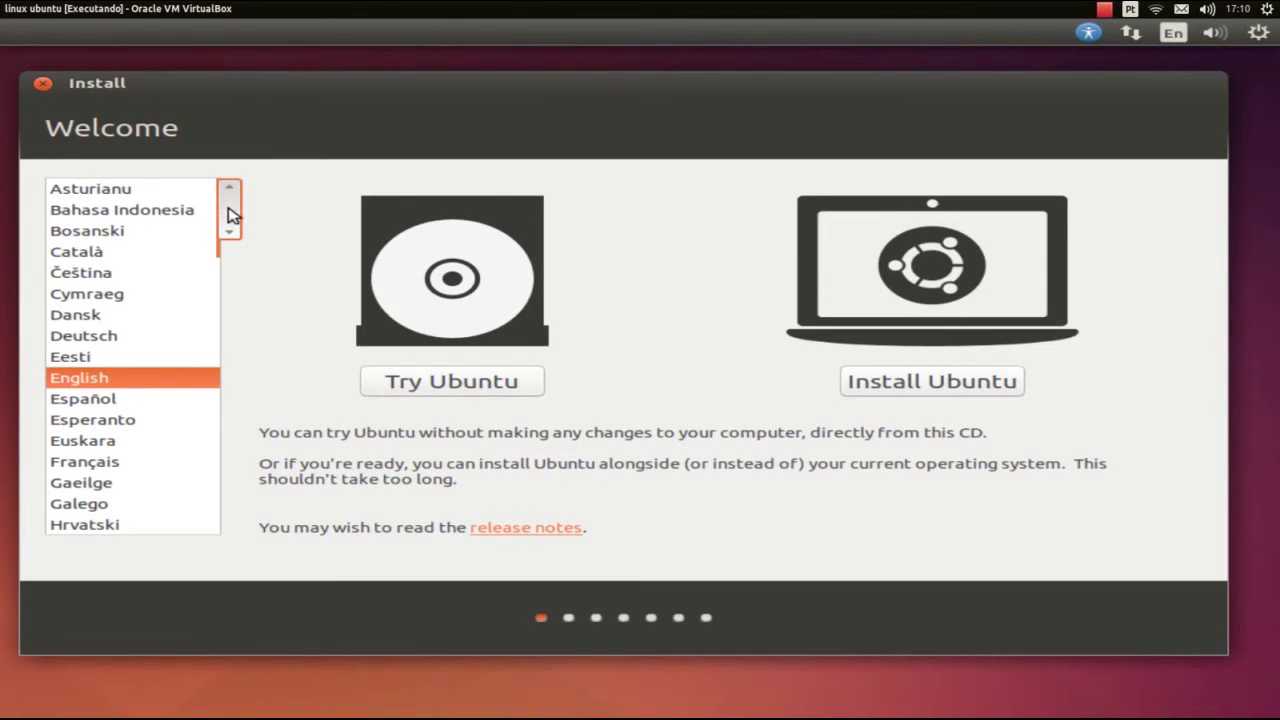
Switch the installer language to Português do Brasil and choose 'Instalar o Ubuntu'
{"action": "left_click_drag", "start_coordinate": [230, 228], "coordinate": [231, 313]}
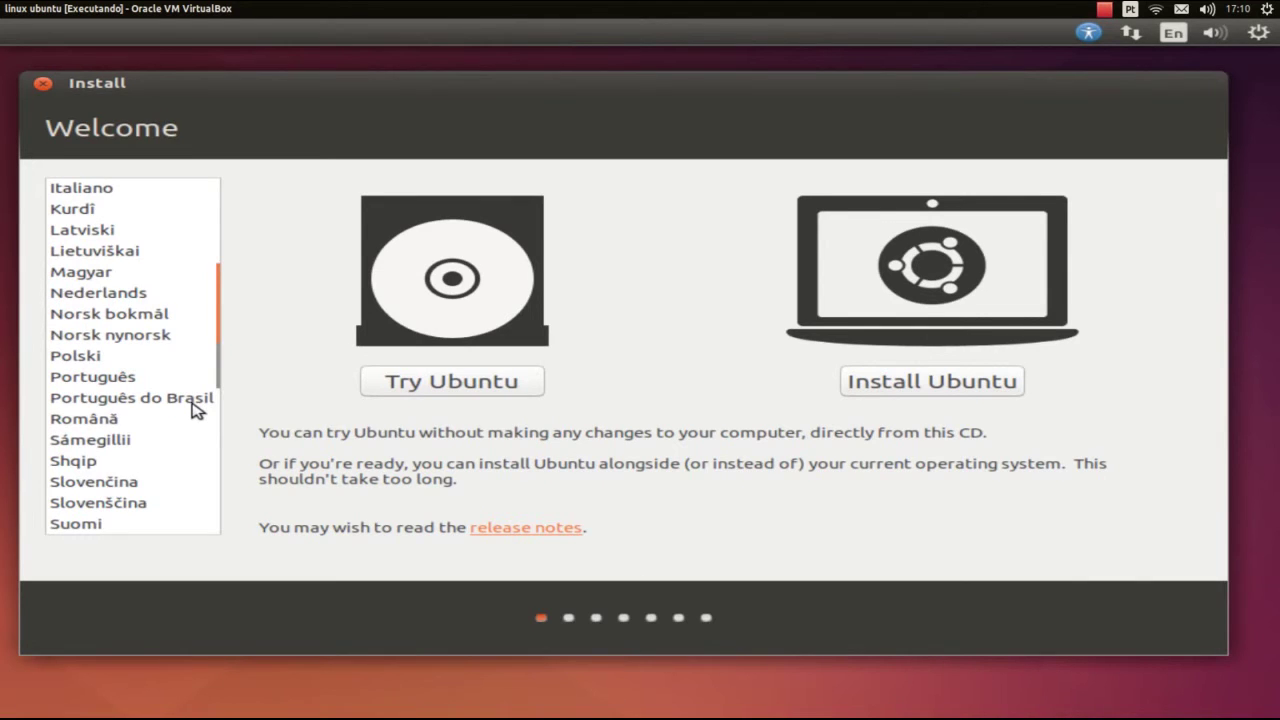
{"action": "left_click", "coordinate": [193, 400]}
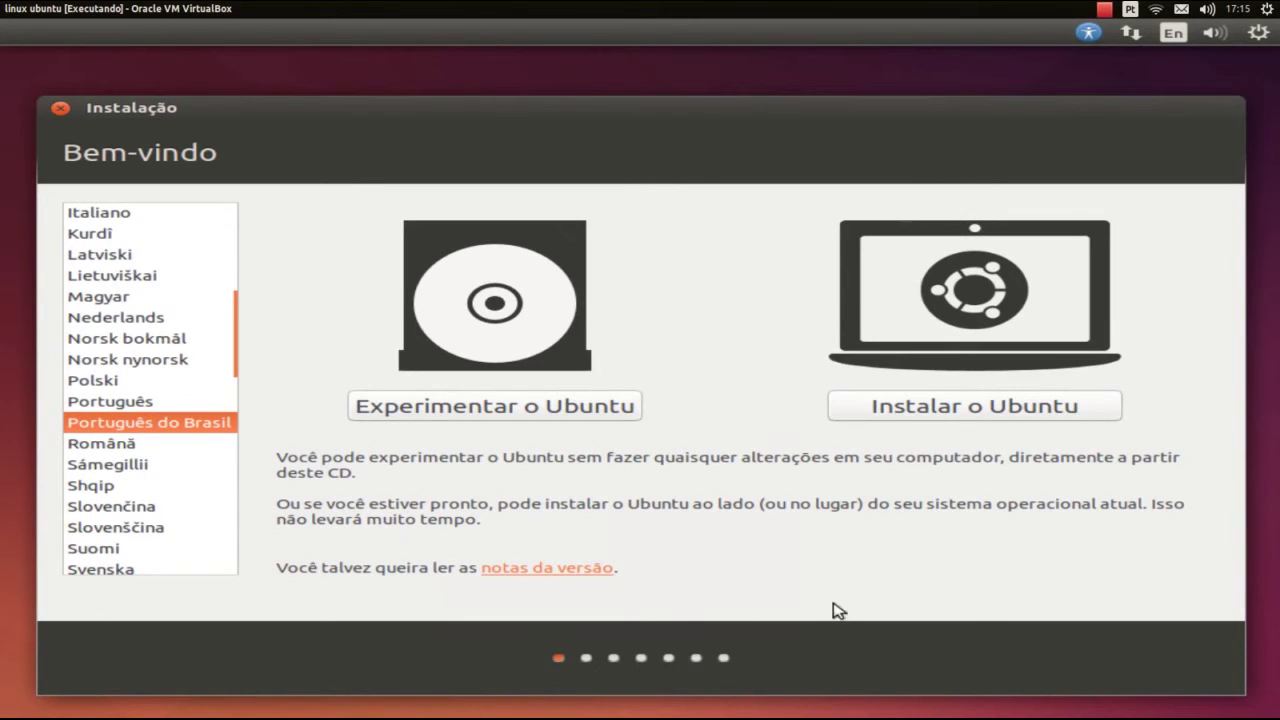
{"action": "left_click", "coordinate": [968, 411]}
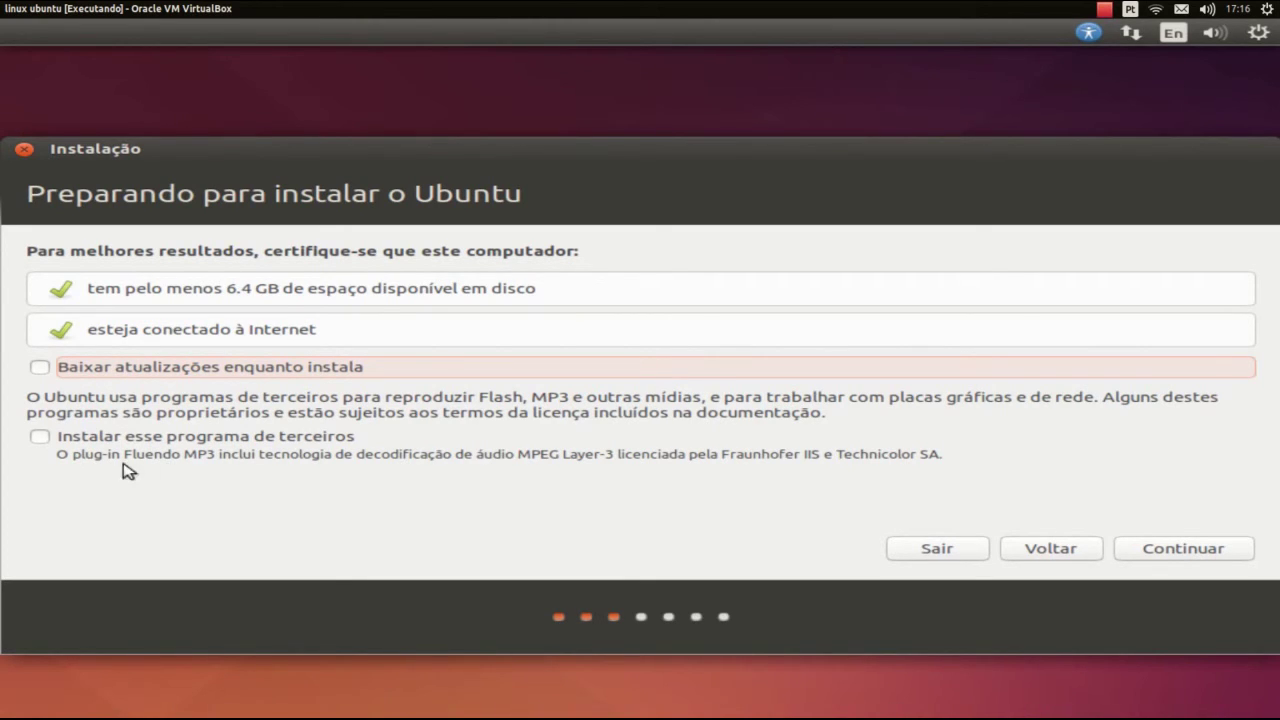
Enable 'Instalar esse programa de terceiros' and continue past the preparation step
{"action": "left_click", "coordinate": [40, 437]}
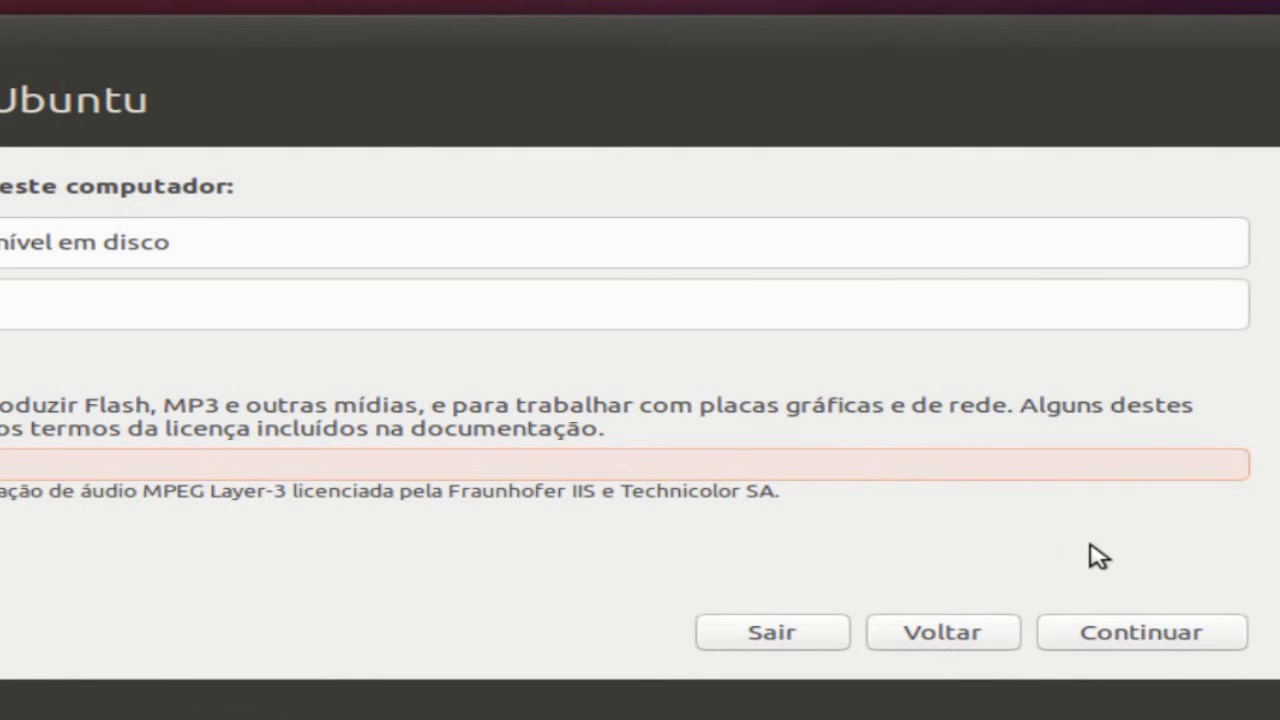
{"action": "left_click", "coordinate": [1142, 640]}
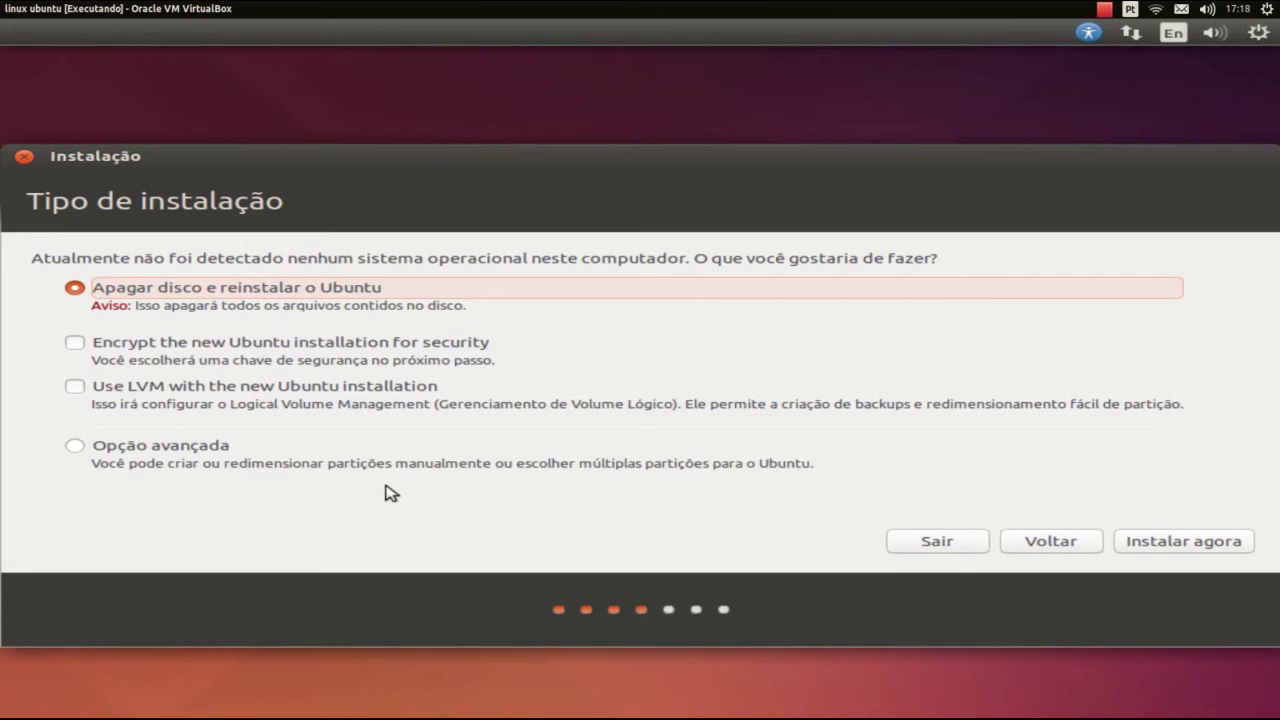
Choose 'Opção avançada' manual partitioning instead of erasing the disk, and continue
{"action": "left_click", "coordinate": [76, 447]}
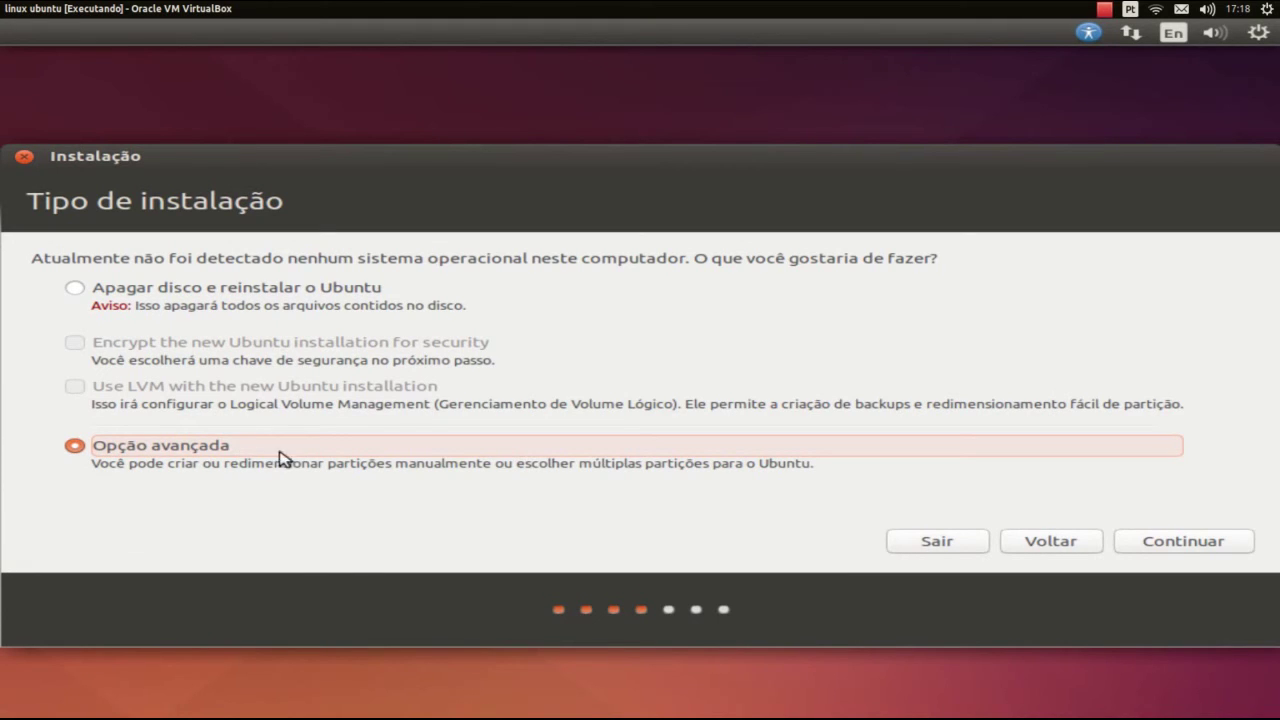
{"action": "left_click", "coordinate": [1156, 540]}
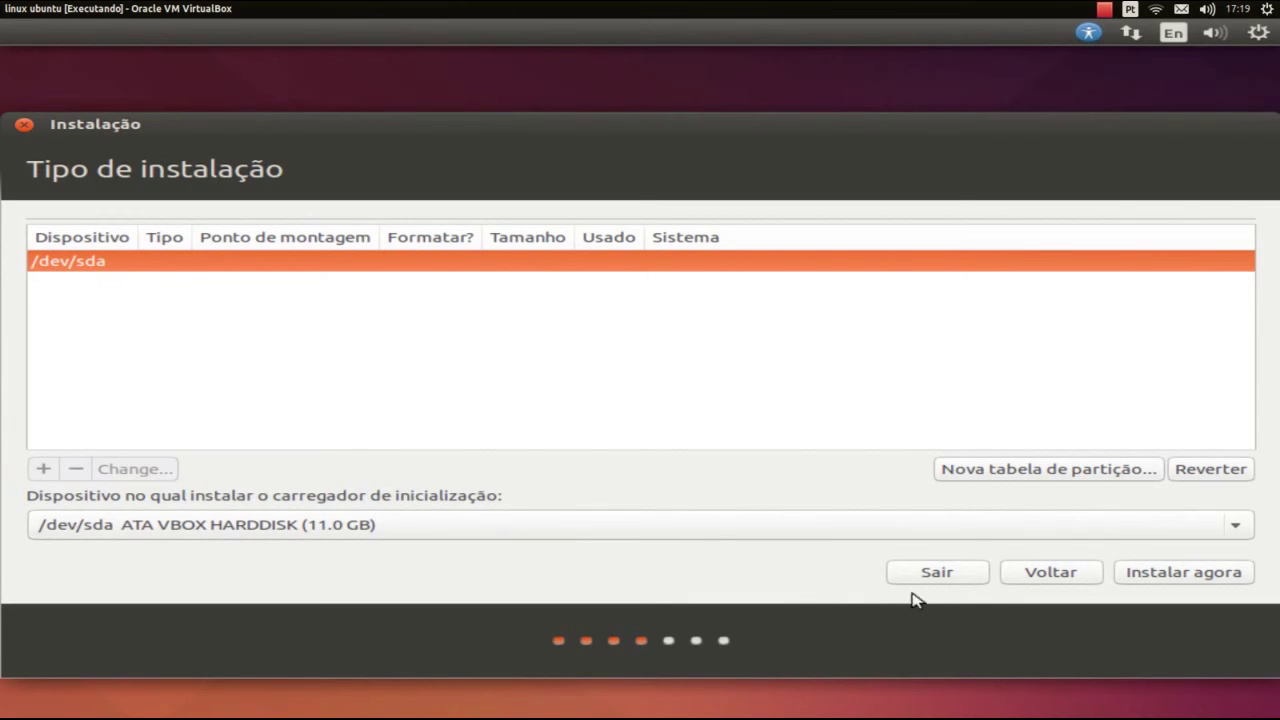
Go back and choose to erase the whole disk and install Ubuntu now
{"action": "left_click", "coordinate": [1063, 579]}
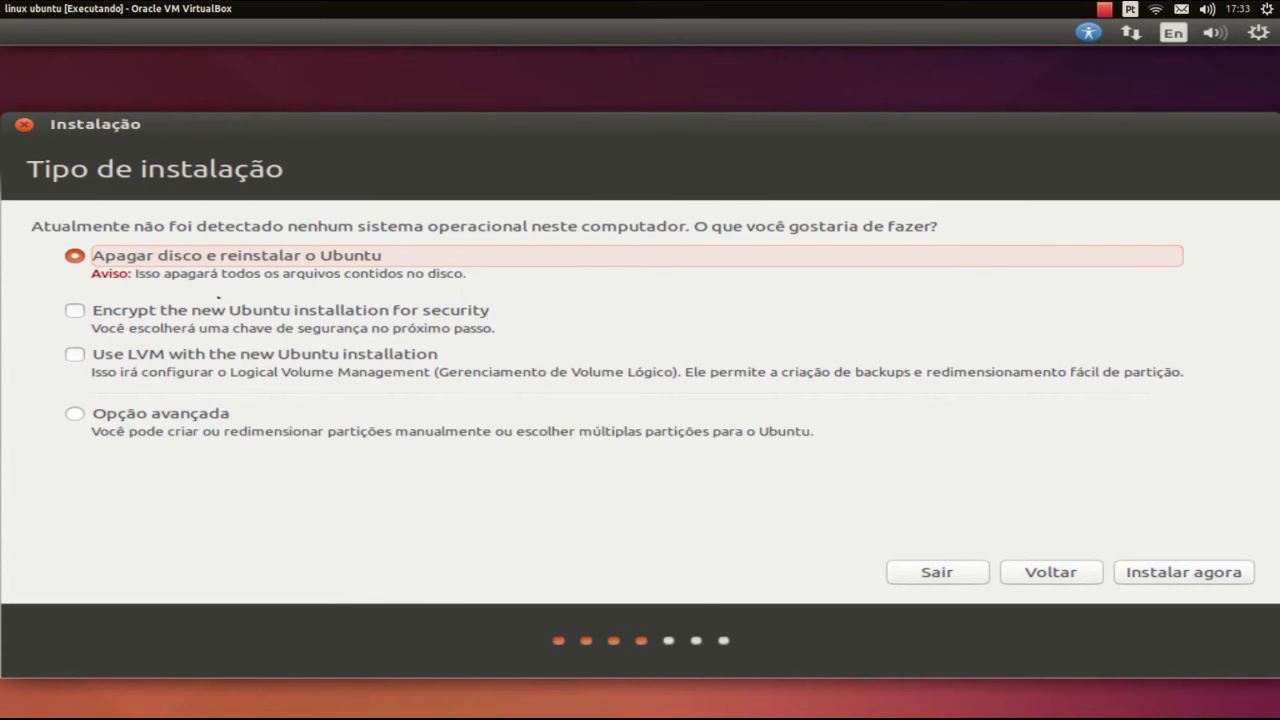
{"action": "left_click", "coordinate": [1205, 573]}
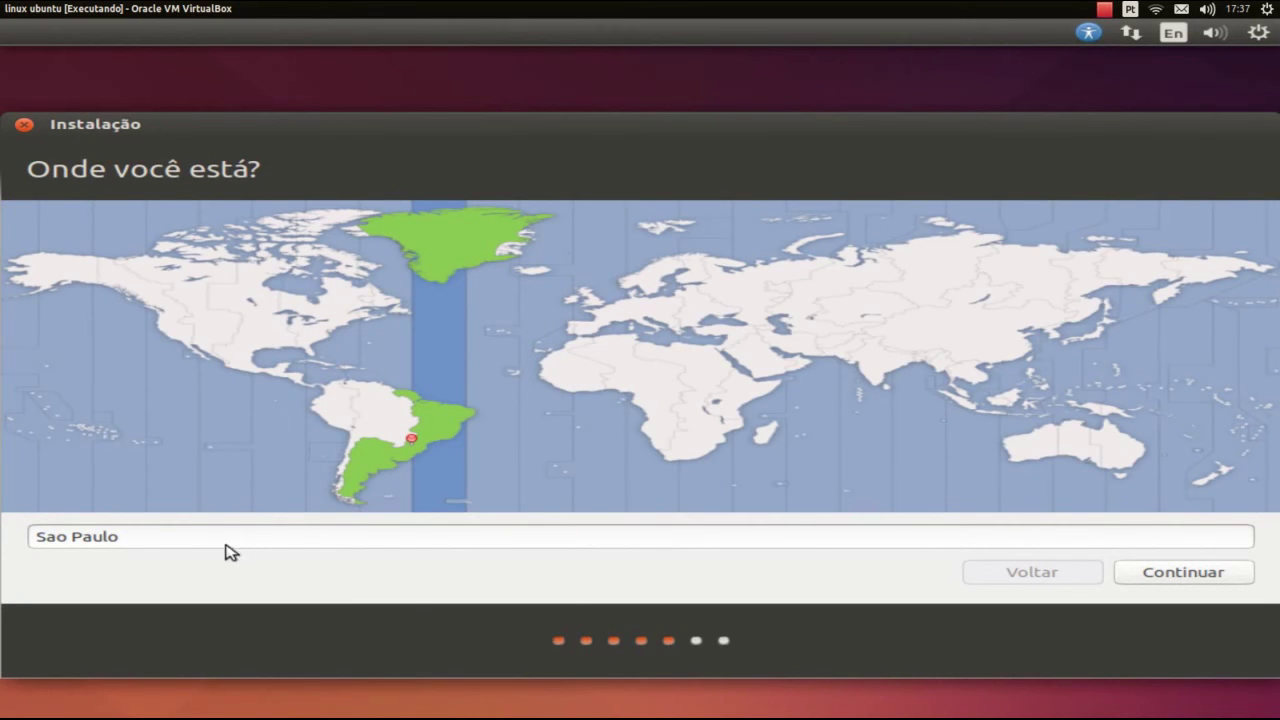
{"action": "left_click", "coordinate": [428, 437]}
{"action": "left_click", "coordinate": [1163, 580]}
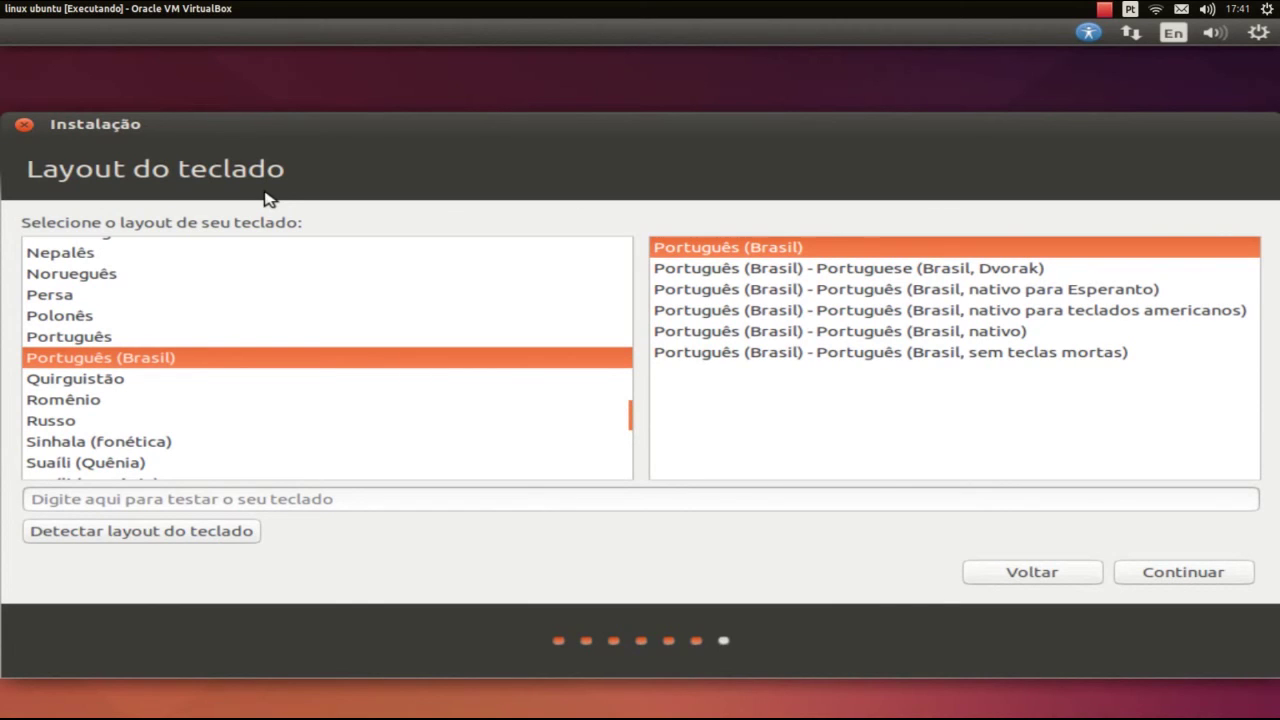
Type a test string to check the Português (Brasil) layout, then clear the test field
{"action": "left_click", "coordinate": [230, 502]}
{"action": "type", "text": "rafael"}
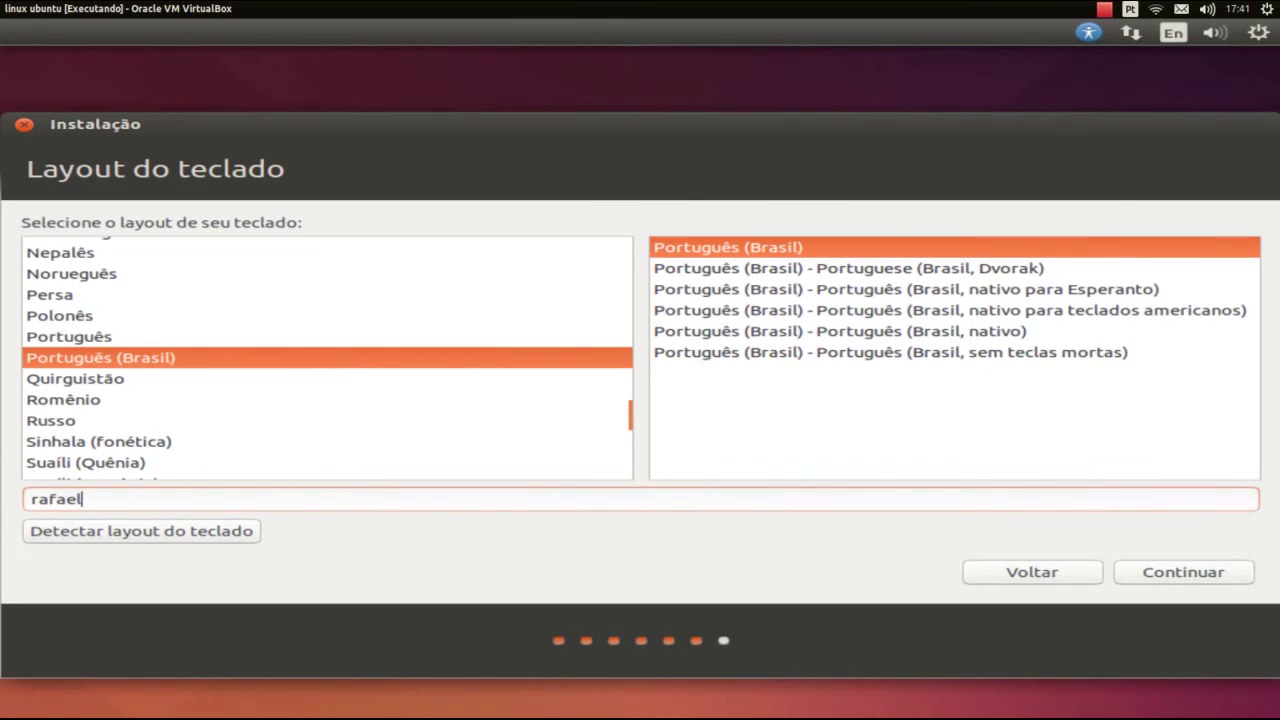
{"action": "type", "text": "guarapa"}
{"action": "key", "text": "ctrl+a"}
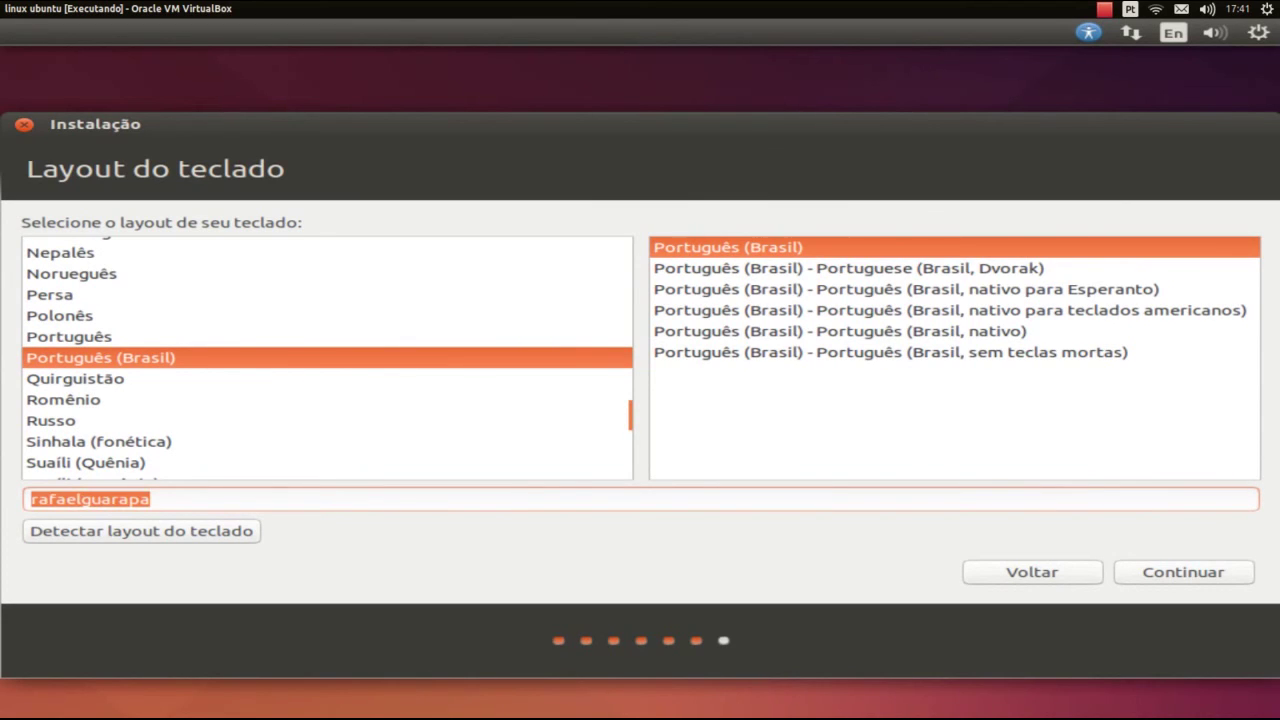
{"action": "key", "text": "BackSpace"}
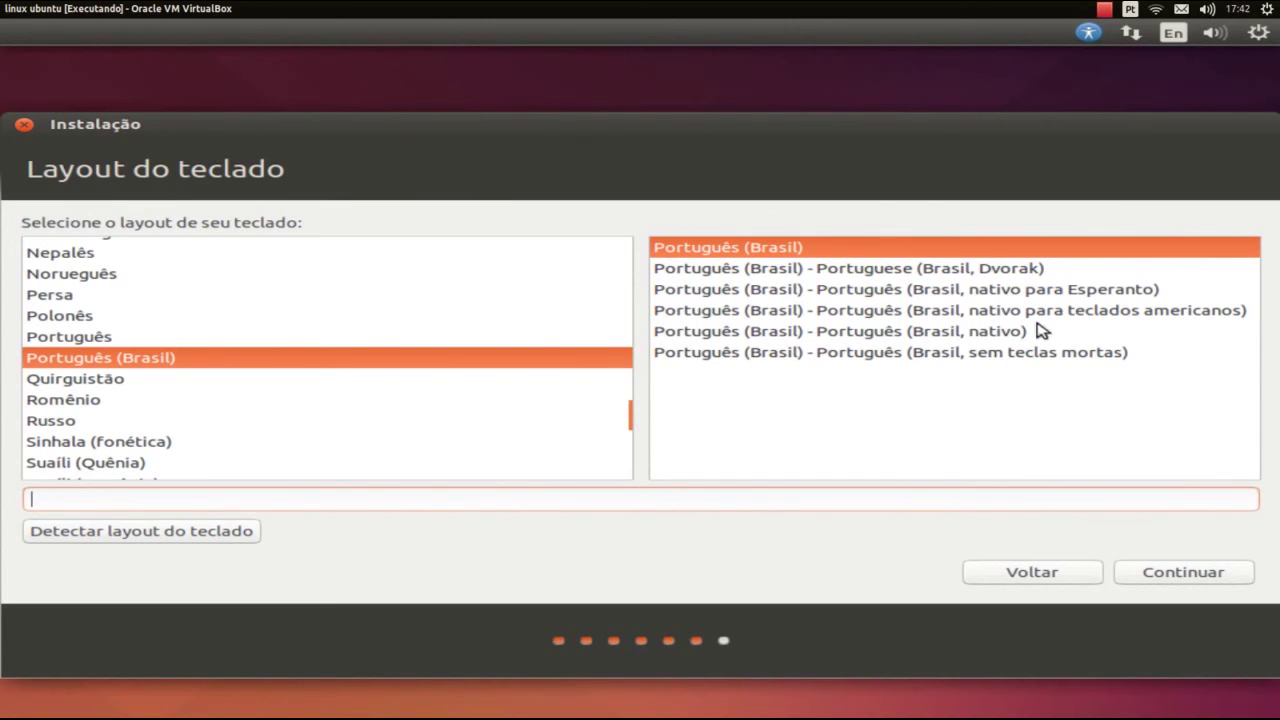
Accept the keyboard layout, enter the user's name and change the username to 'adiministrador'
{"action": "left_click", "coordinate": [1168, 573]}
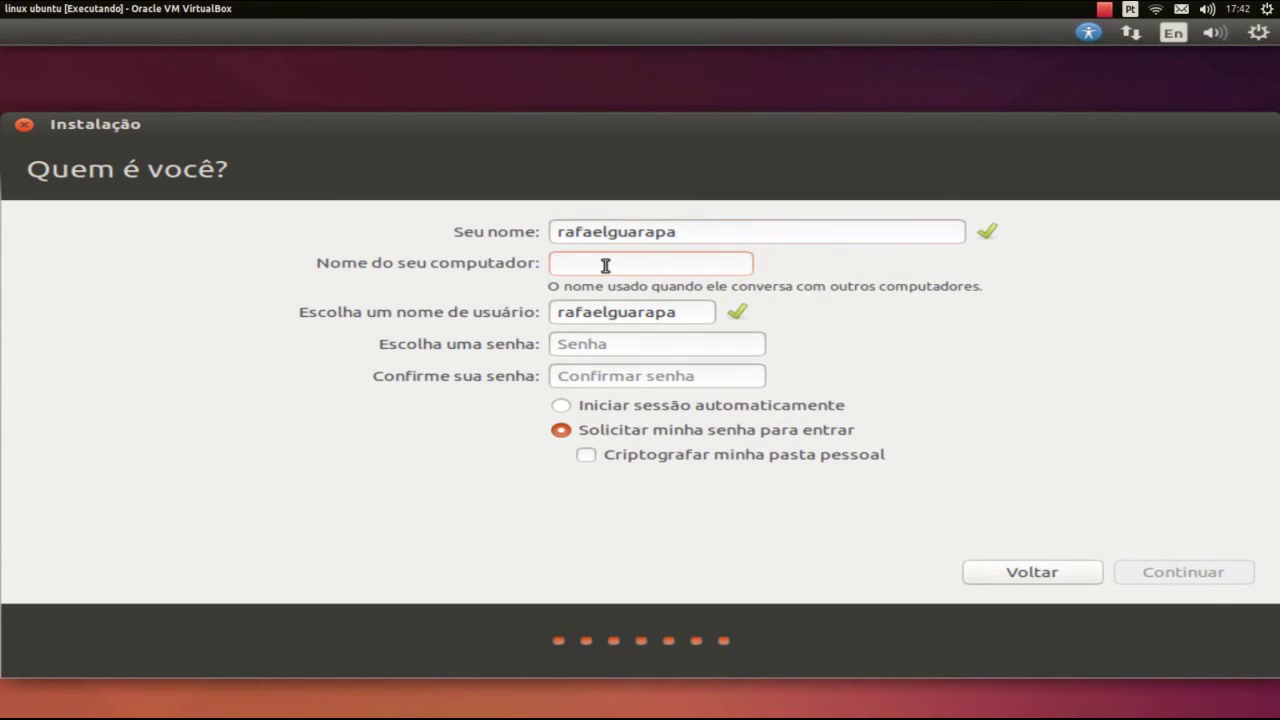
{"action": "type", "text": "guarapa"}
{"action": "left_click", "coordinate": [686, 318]}
{"action": "left_click_drag", "start_coordinate": [688, 307], "coordinate": [505, 311]}
{"action": "type", "text": "a"}
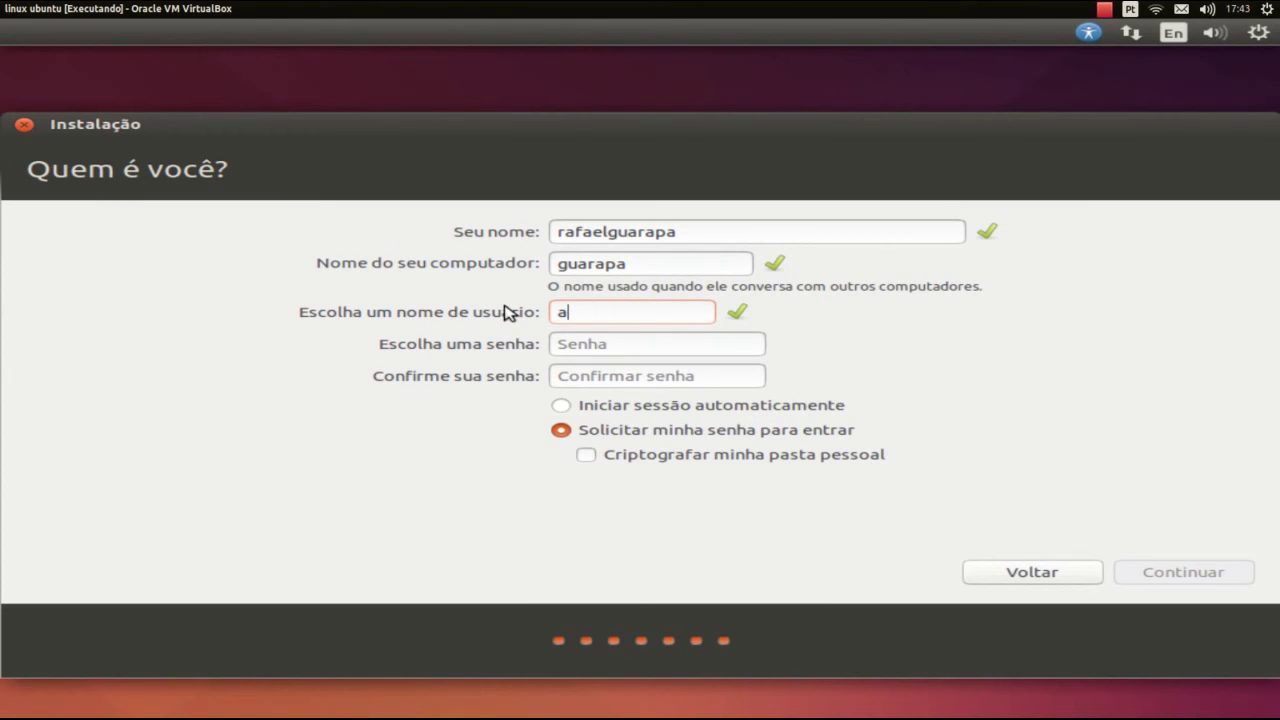
{"action": "type", "text": "diministrador"}
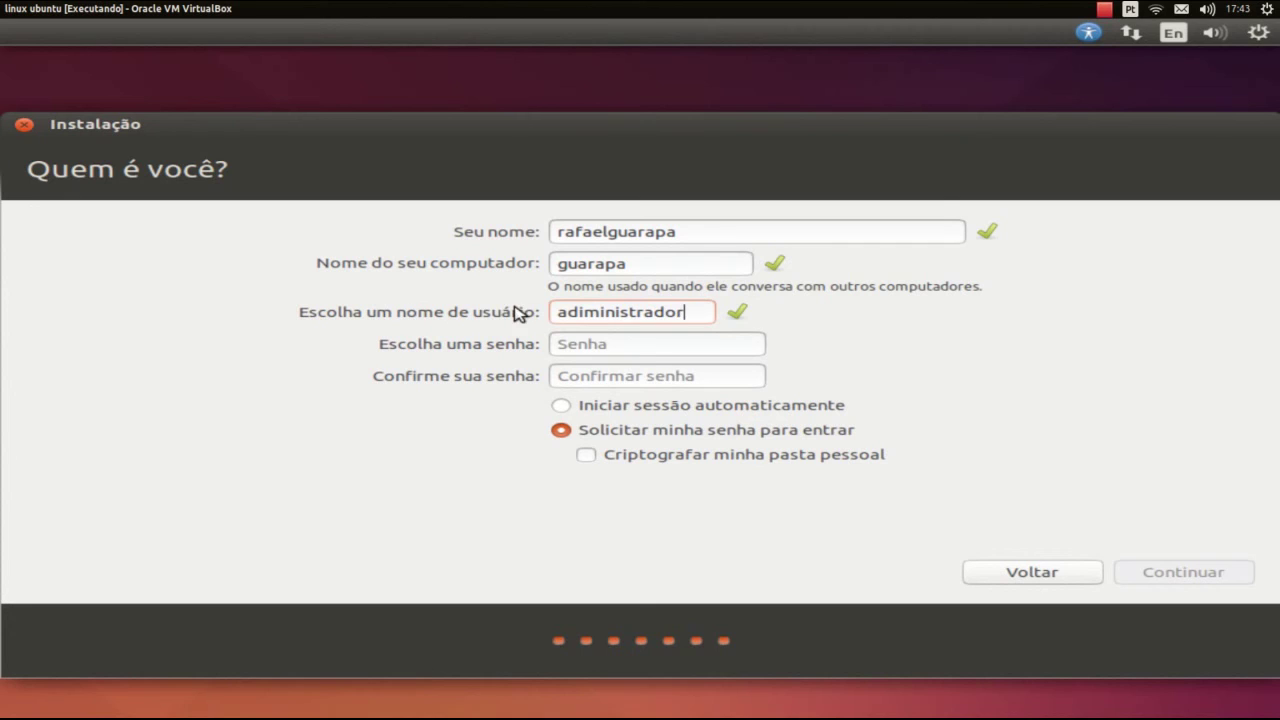
Enter and confirm the account password, and enable home-folder encryption
{"action": "left_click", "coordinate": [639, 345]}
{"action": "type", "text": "**********"}
{"action": "key", "text": "Tab"}
{"action": "type", "text": "**"}
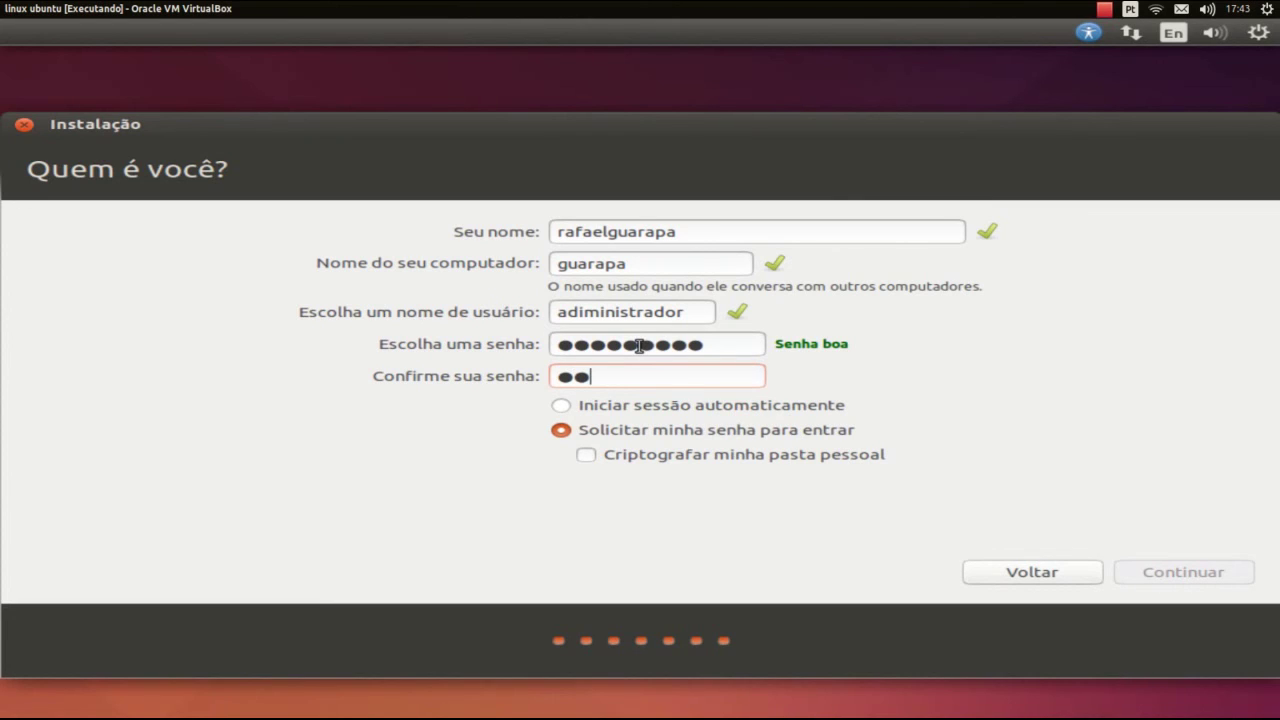
{"action": "type", "text": "********"}
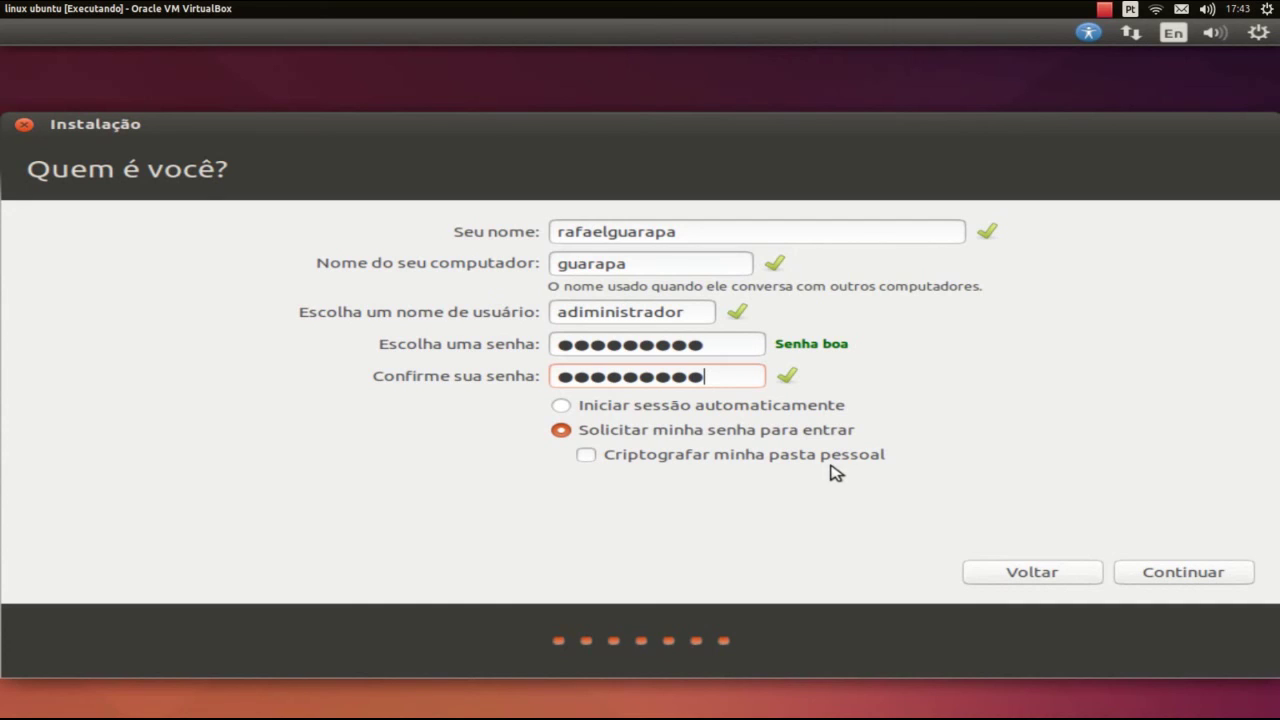
{"action": "left_click", "coordinate": [586, 454]}
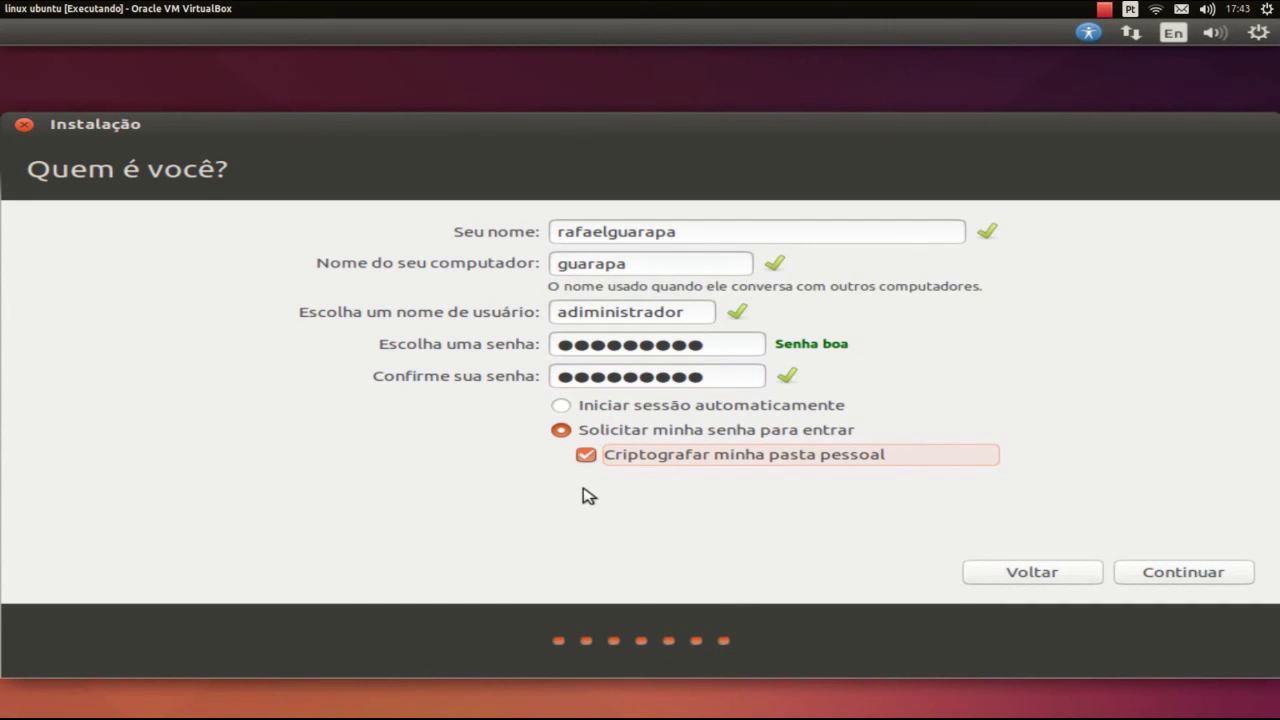
Start the installation with these user details and advance the slideshow until installation completes
{"action": "left_click", "coordinate": [1178, 575]}
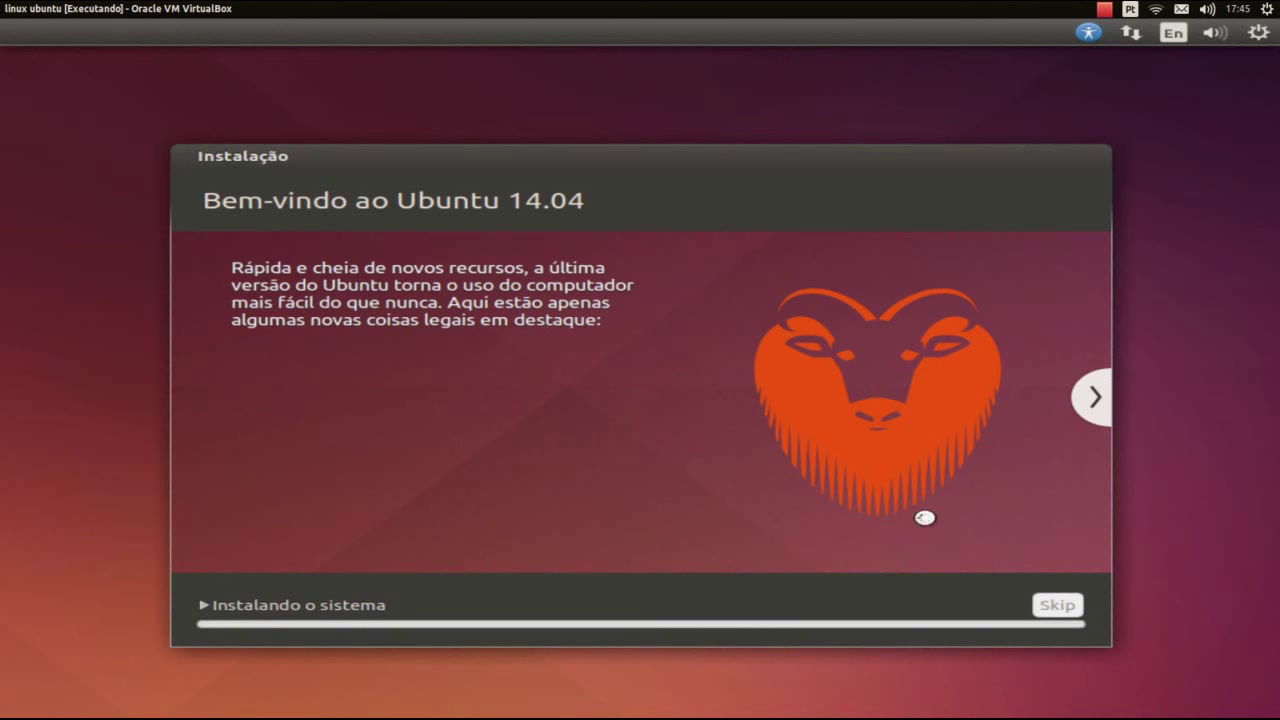
{"action": "left_click", "coordinate": [1098, 399]}
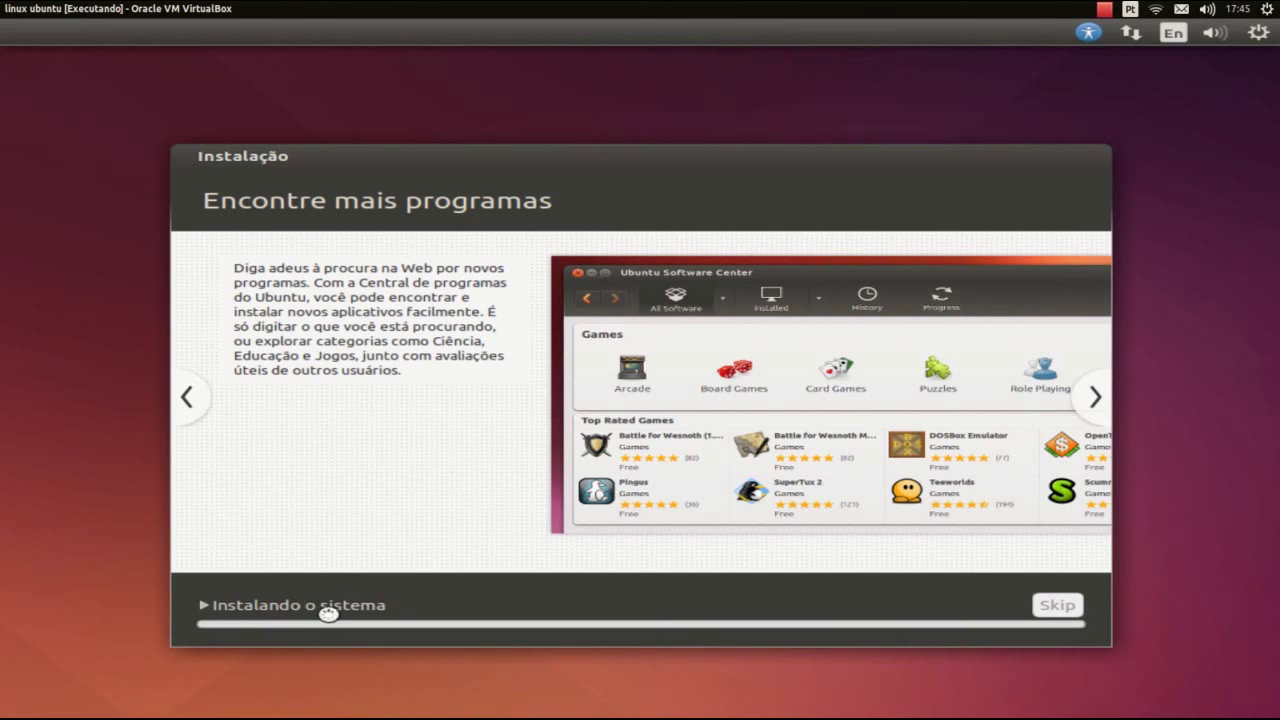
{"action": "left_click", "coordinate": [1110, 403]}
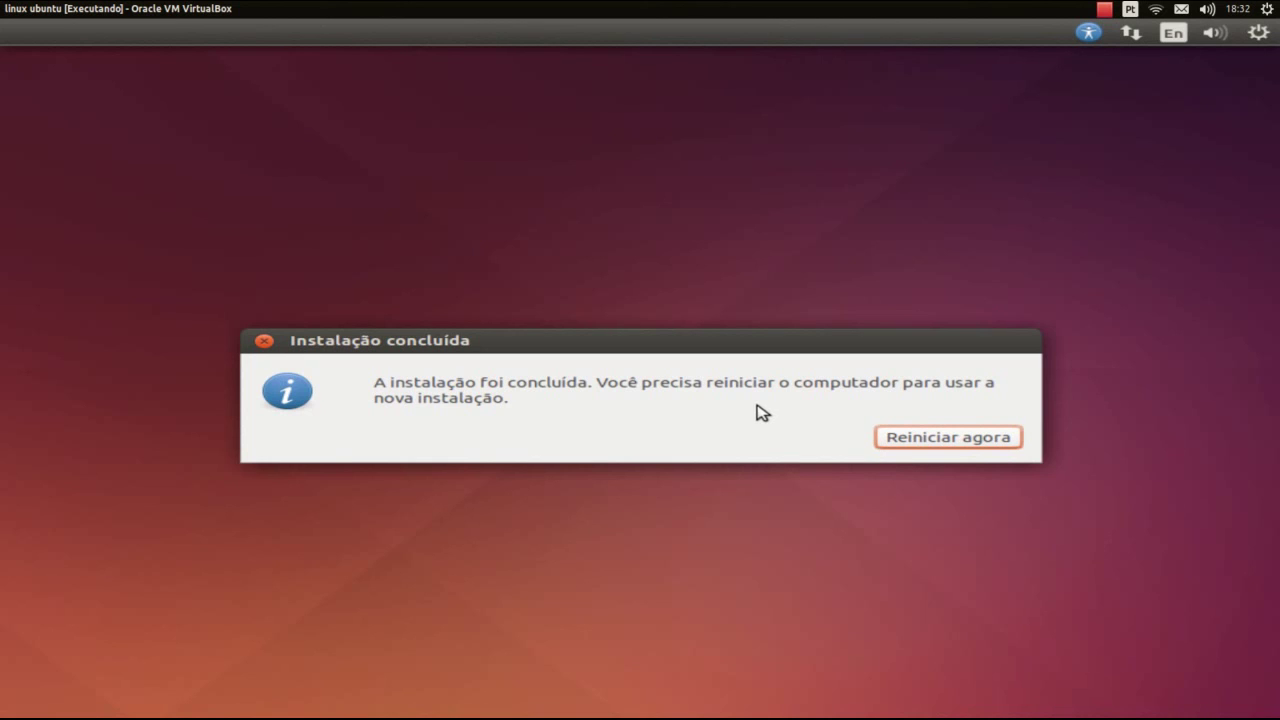
Restart the virtual machine into the newly installed Ubuntu 14.04
{"action": "left_click", "coordinate": [972, 442]}
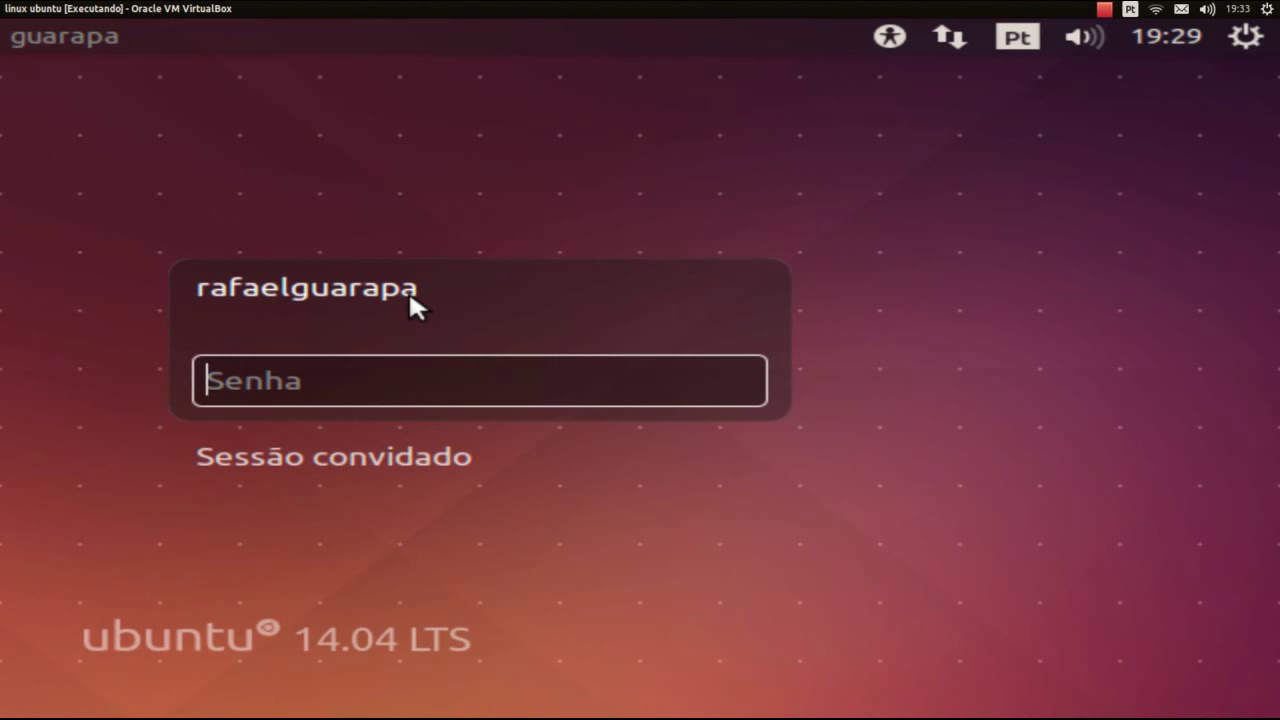
Enter the account password at the login screen to log in
{"action": "type", "text": "r********"}
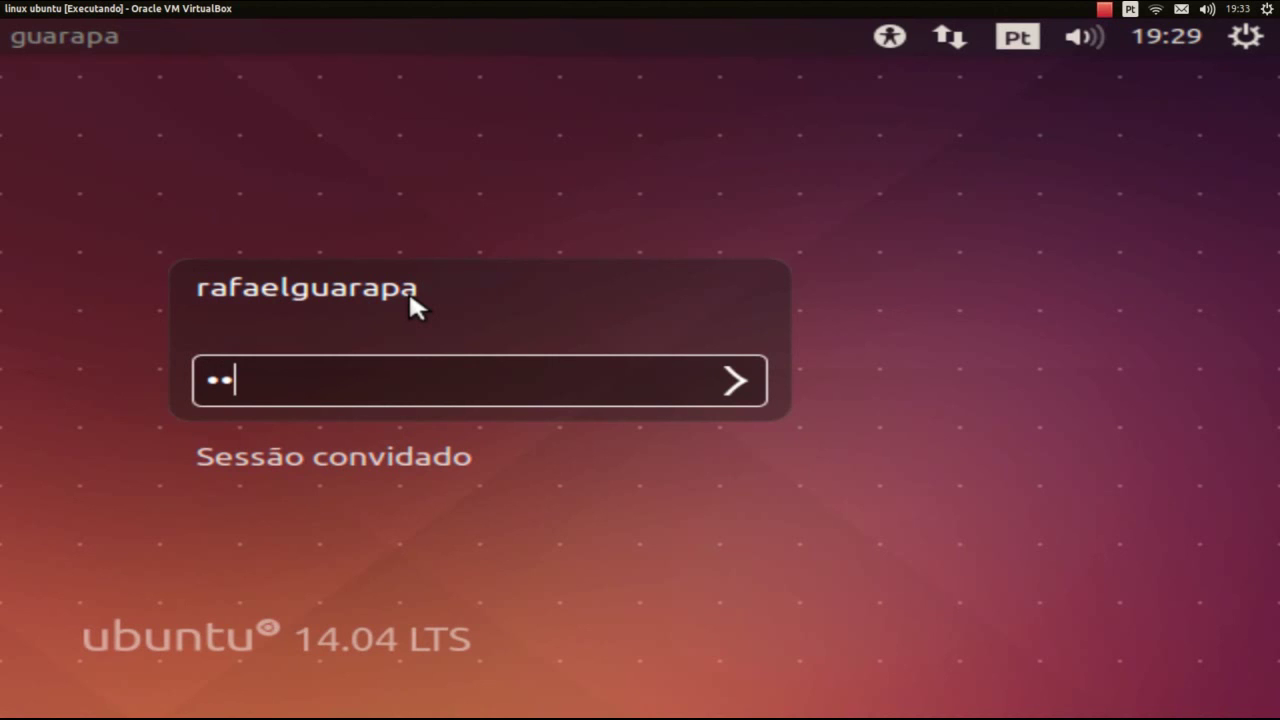
{"action": "key", "text": "Return"}
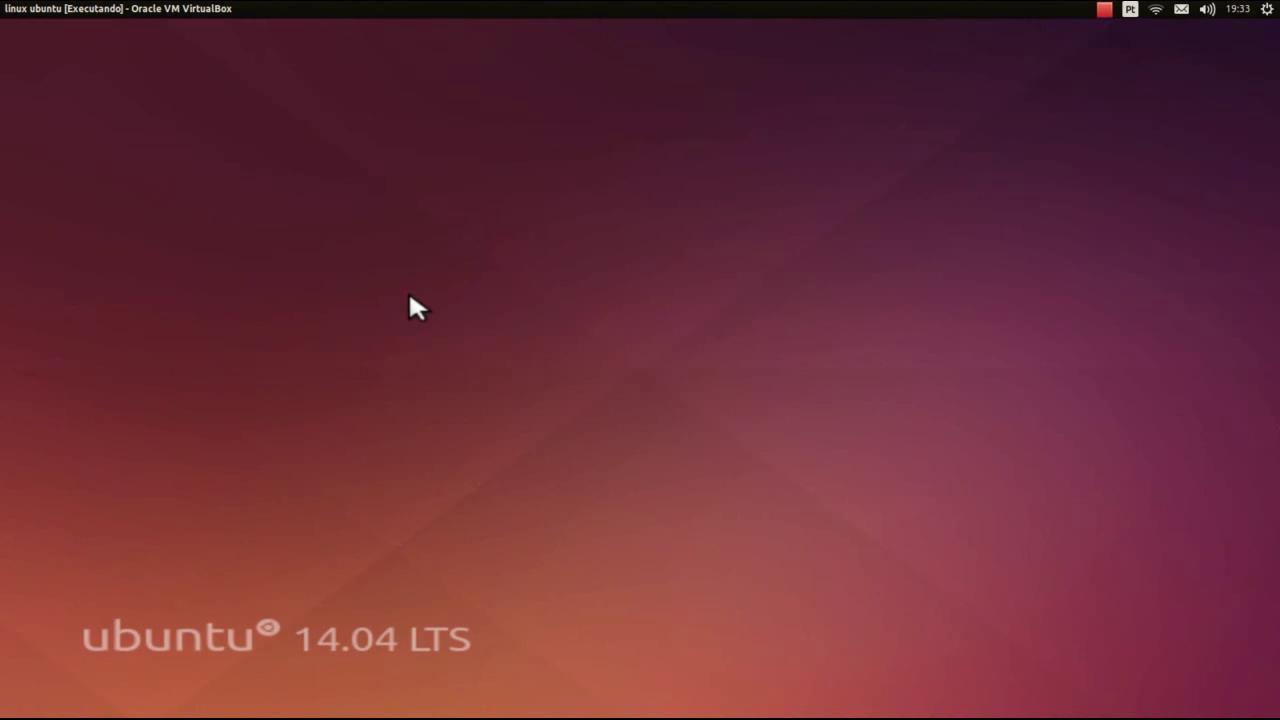